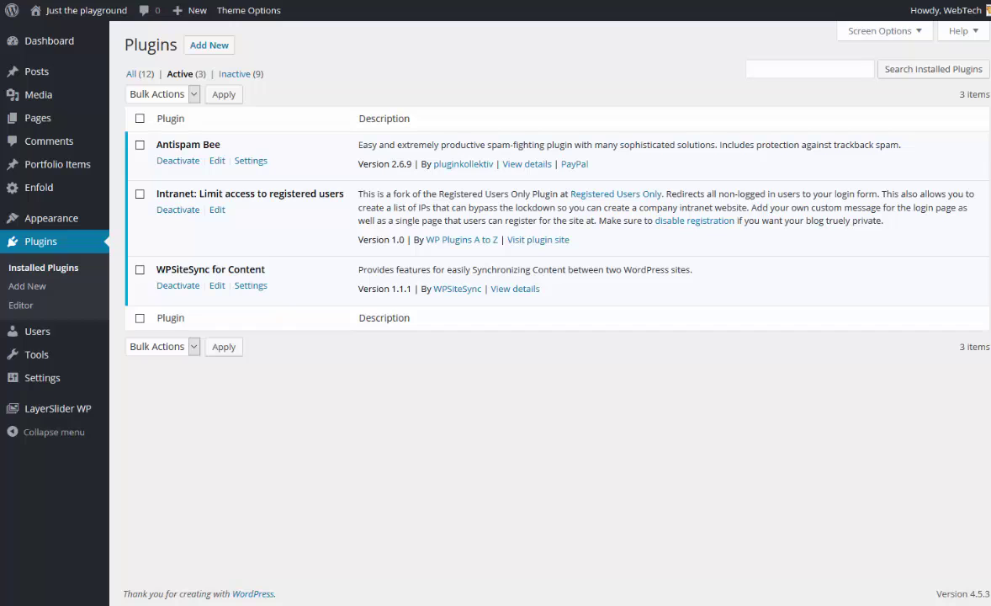
Upload and install the wppas.zip plugin file, then go back to the Plugins list.
left_click(225, 49)
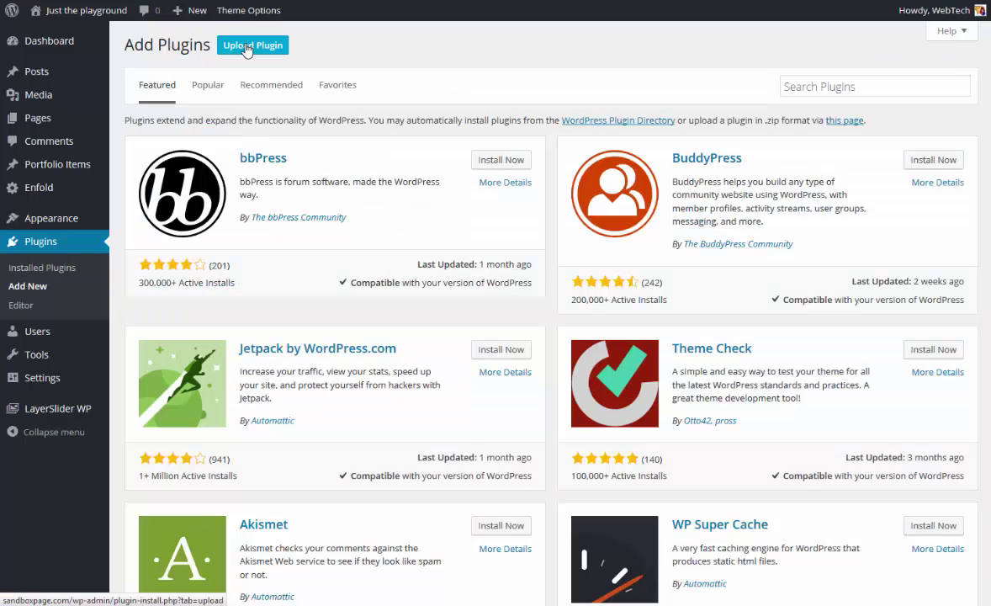
left_click(247, 48)
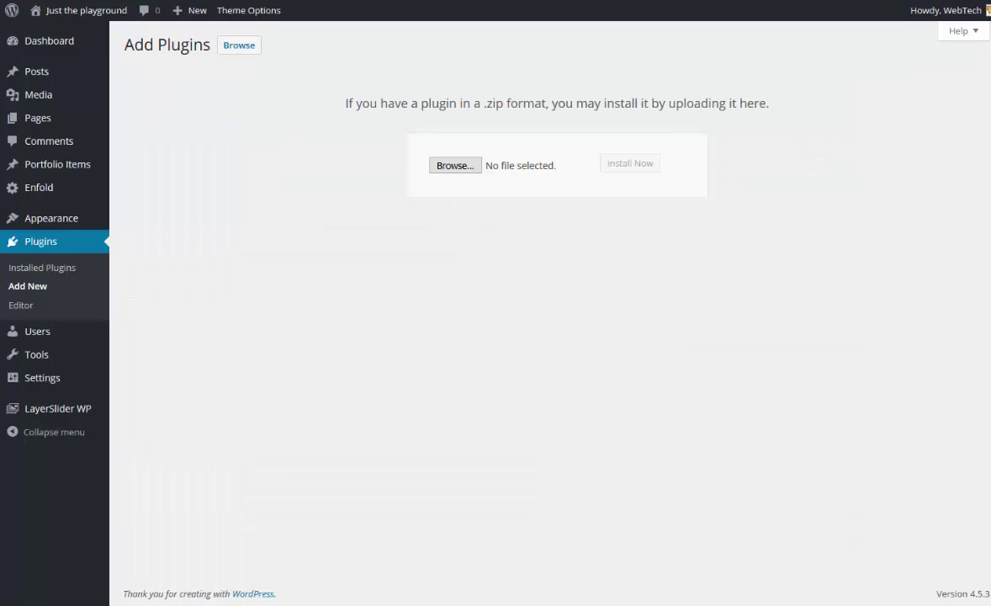
left_click(460, 165)
key("Return")
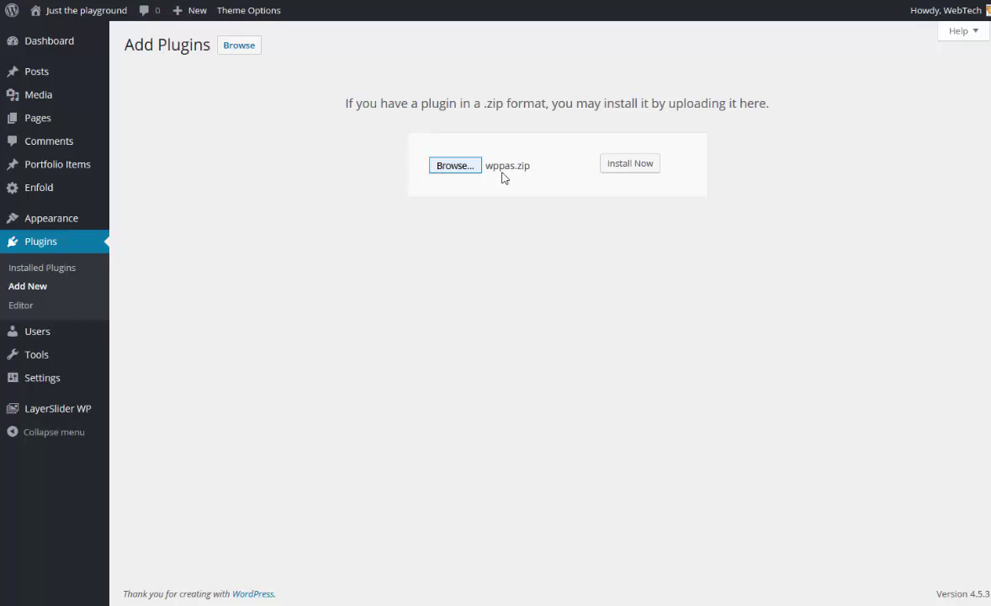
left_click(631, 174)
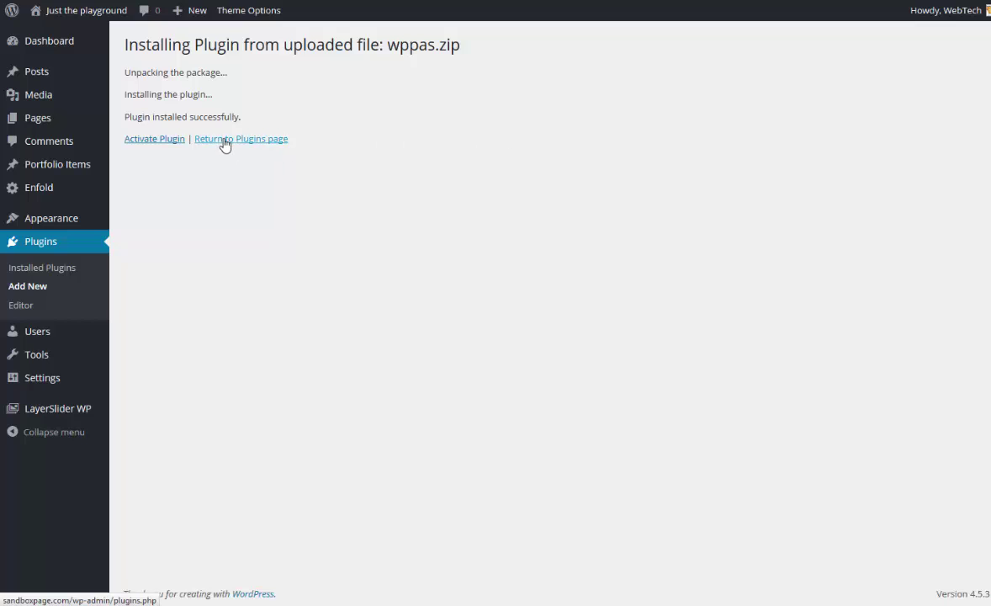
left_click(225, 140)
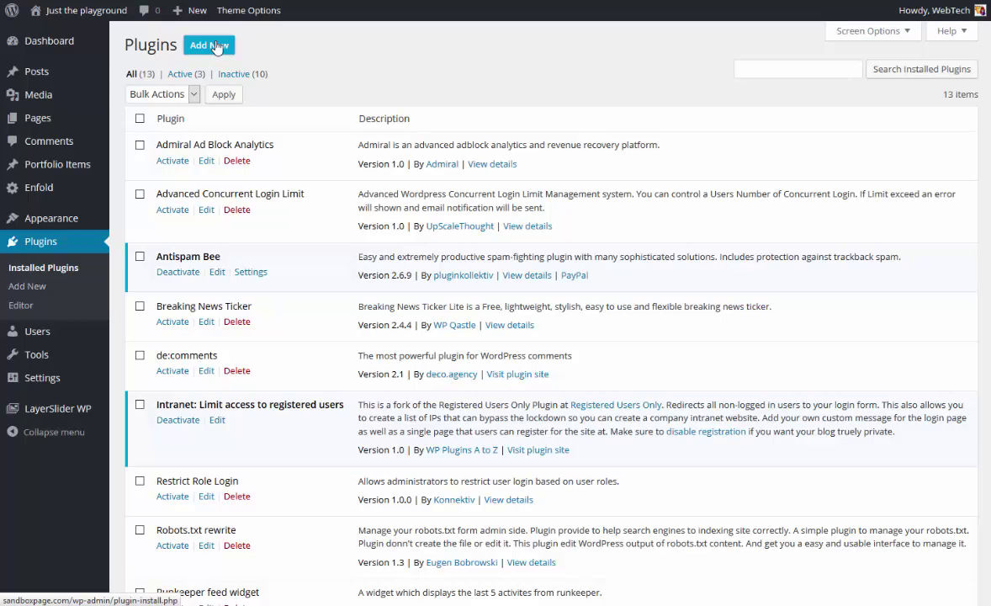
Upload and install the pro_ads_buy_and_sell.zip add-on, then return to the Plugins list.
left_click(216, 46)
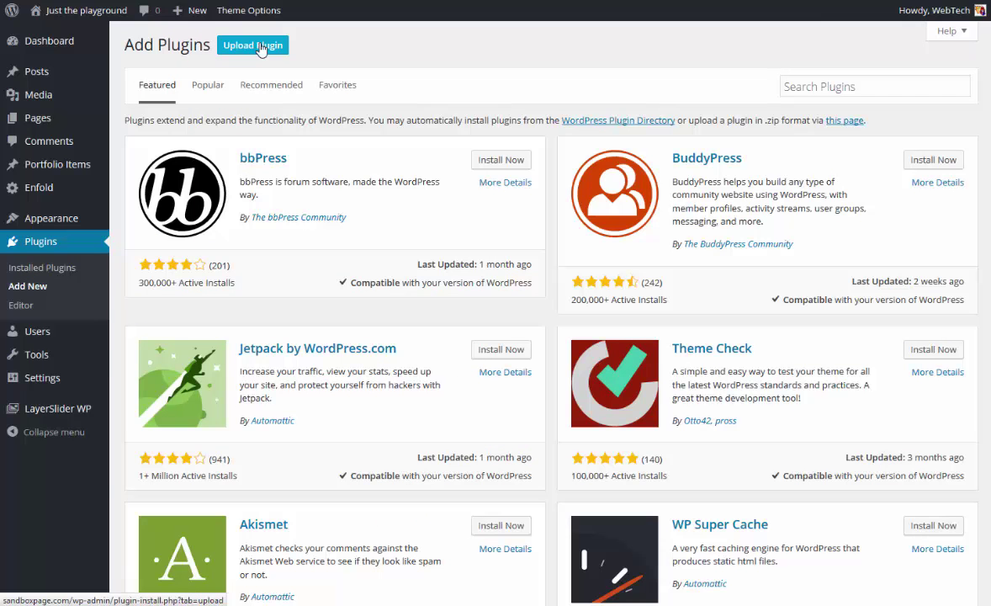
left_click(261, 49)
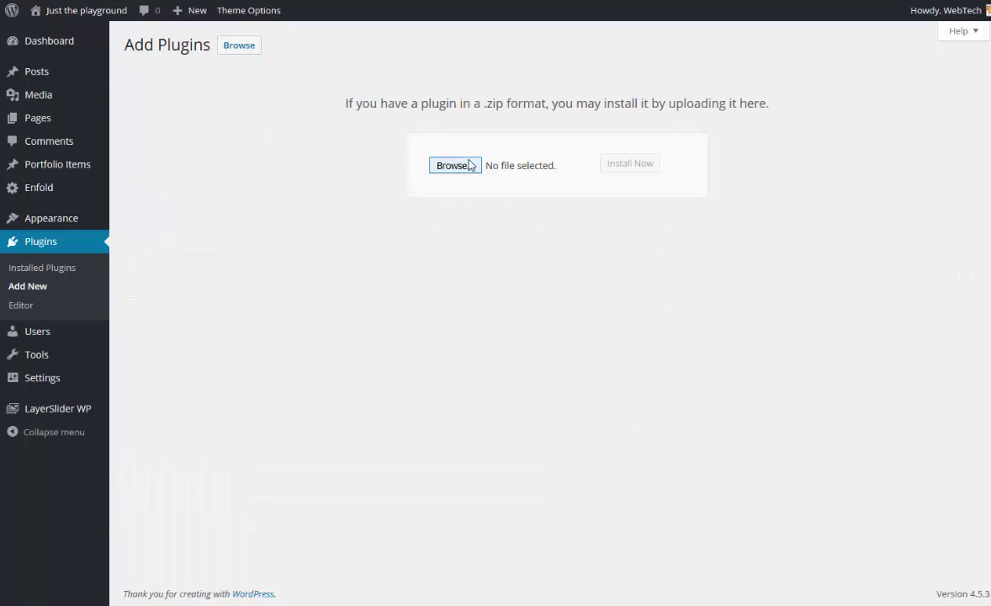
left_click(463, 165)
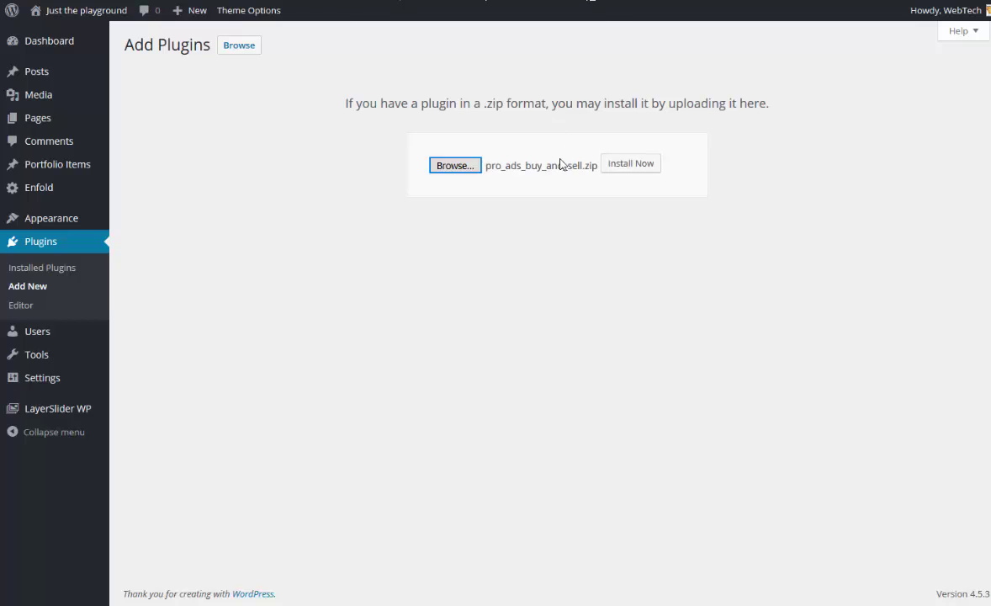
left_click(635, 168)
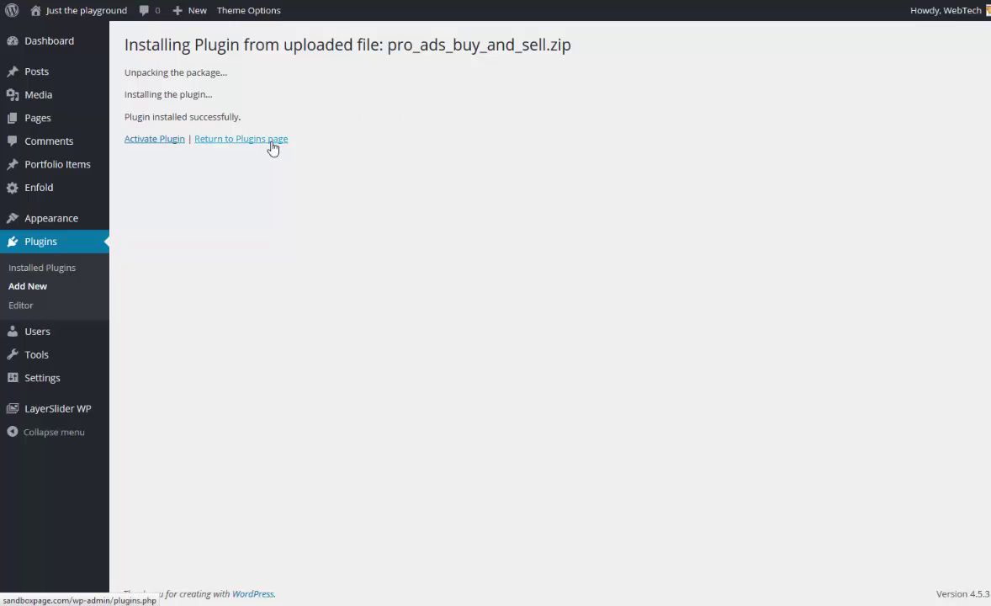
left_click(271, 145)
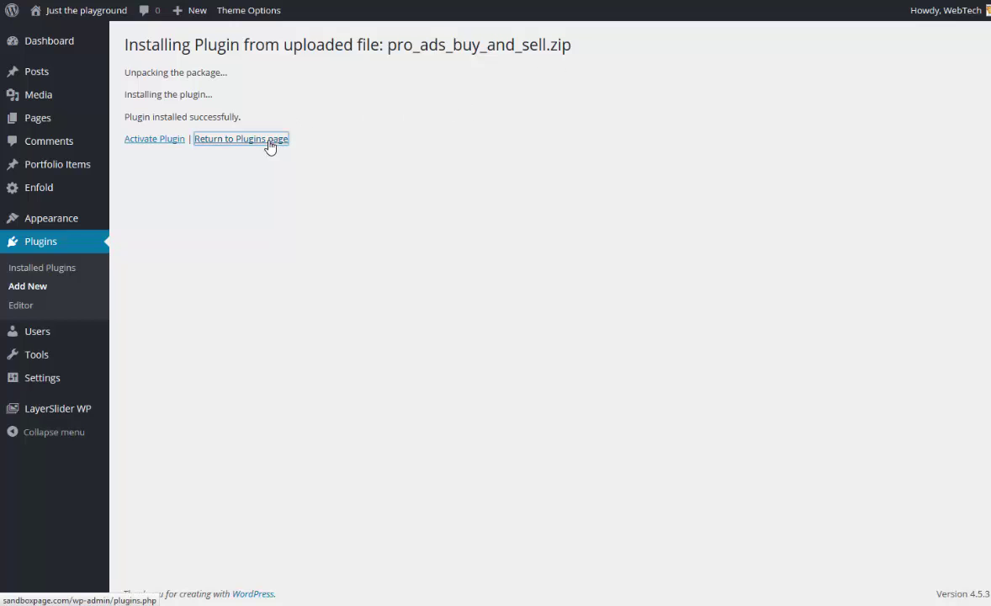
scroll(246, 196, "down", 5)
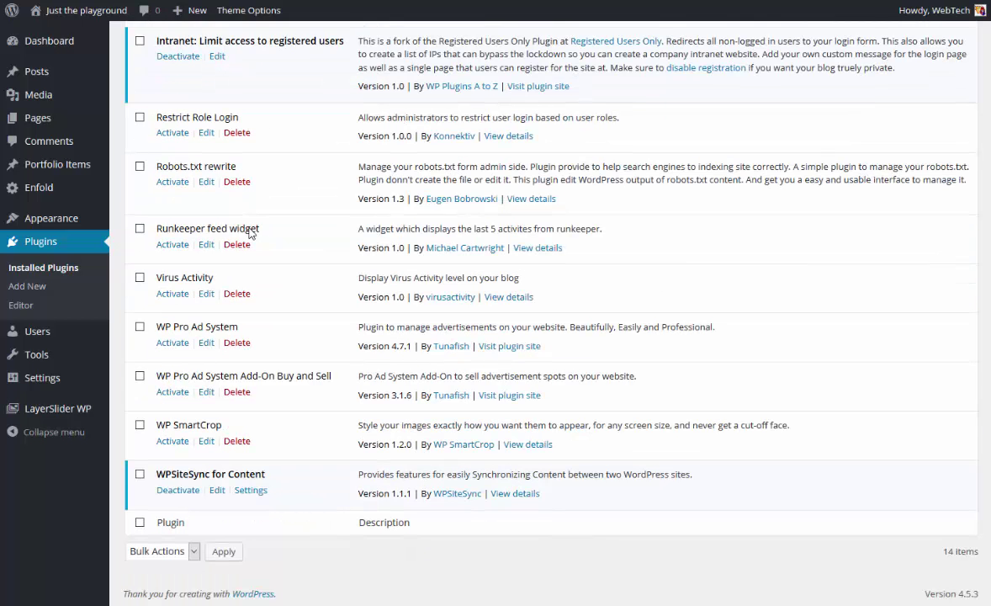
Activate WP Pro Ad System and switch it to the new statistics version.
left_click(171, 348)
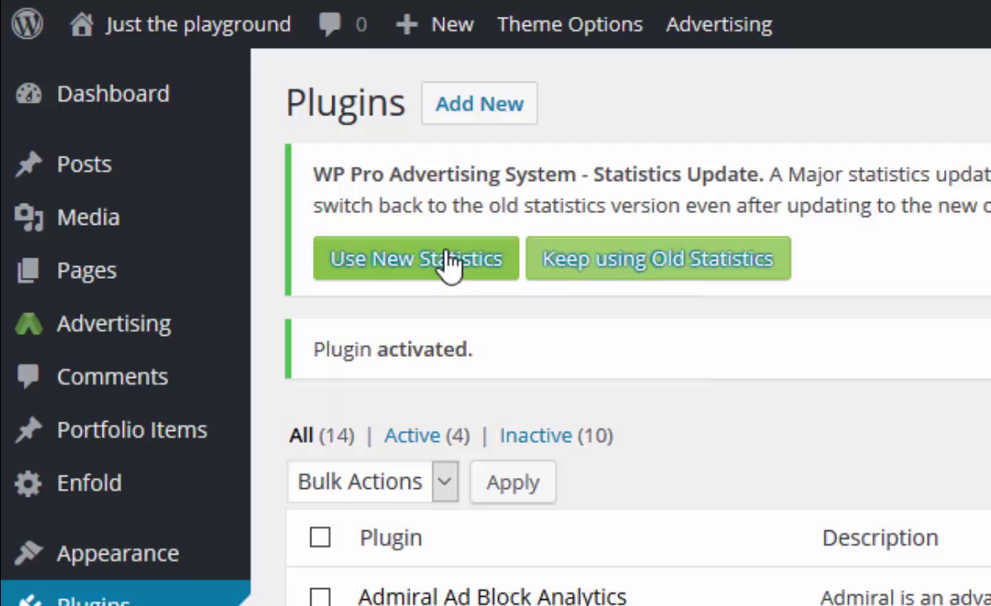
left_click(451, 261)
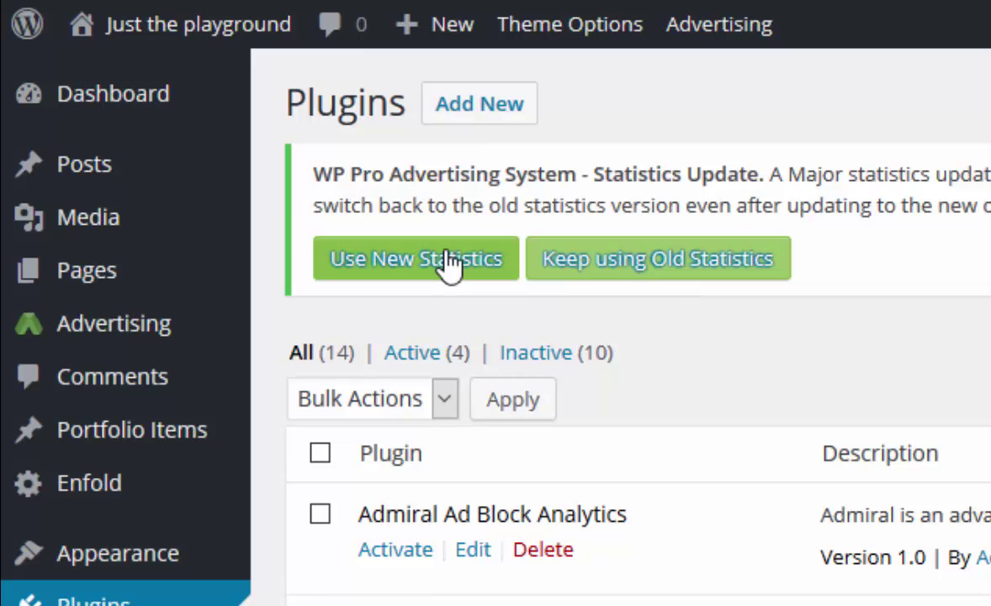
left_click(452, 261)
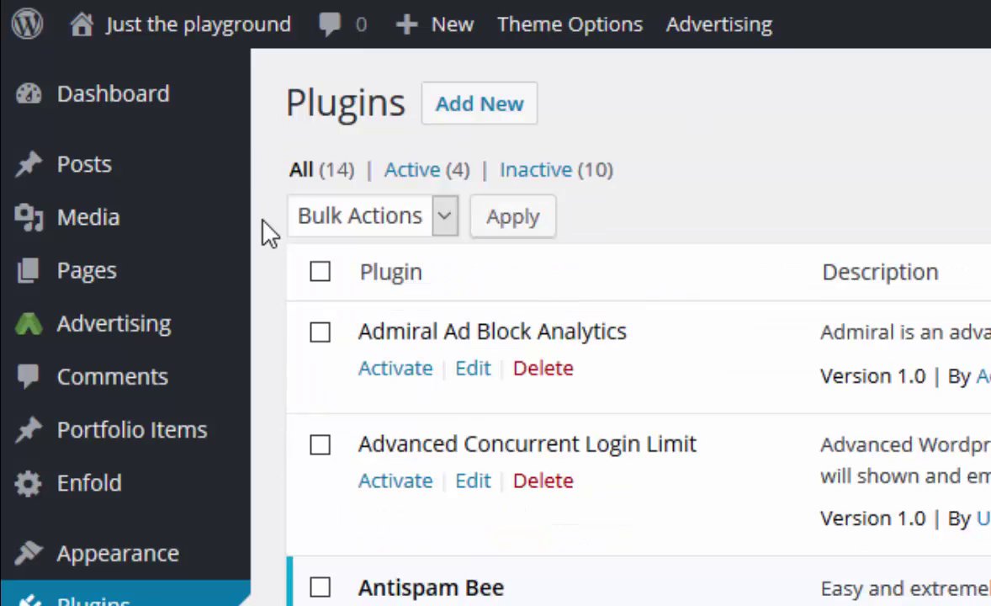
mouse_move(210, 328)
mouse_move(93, 328)
mouse_move(153, 341)
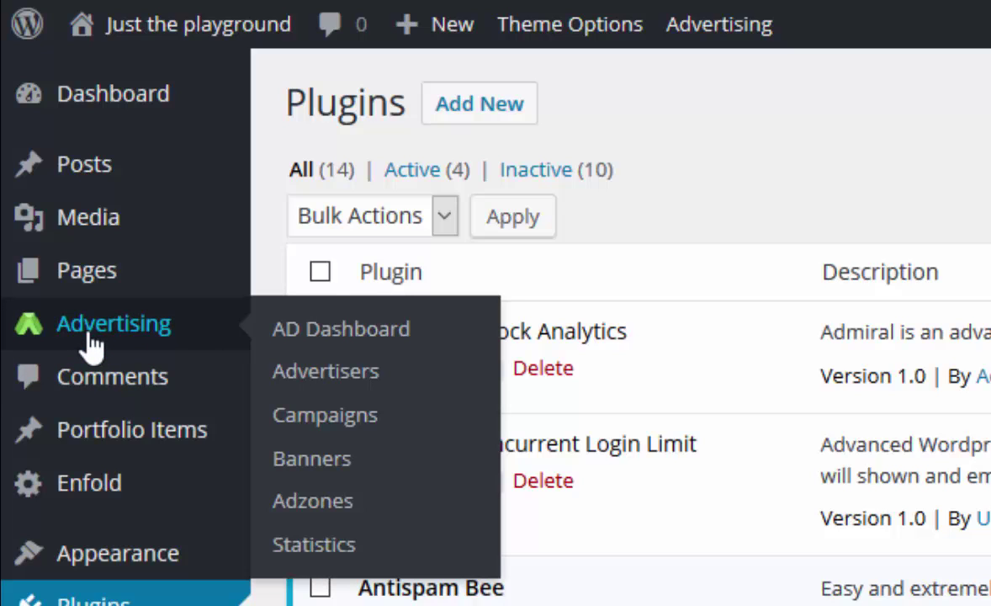
Go to Advertising > Adzones in the admin sidebar.
left_click(92, 345)
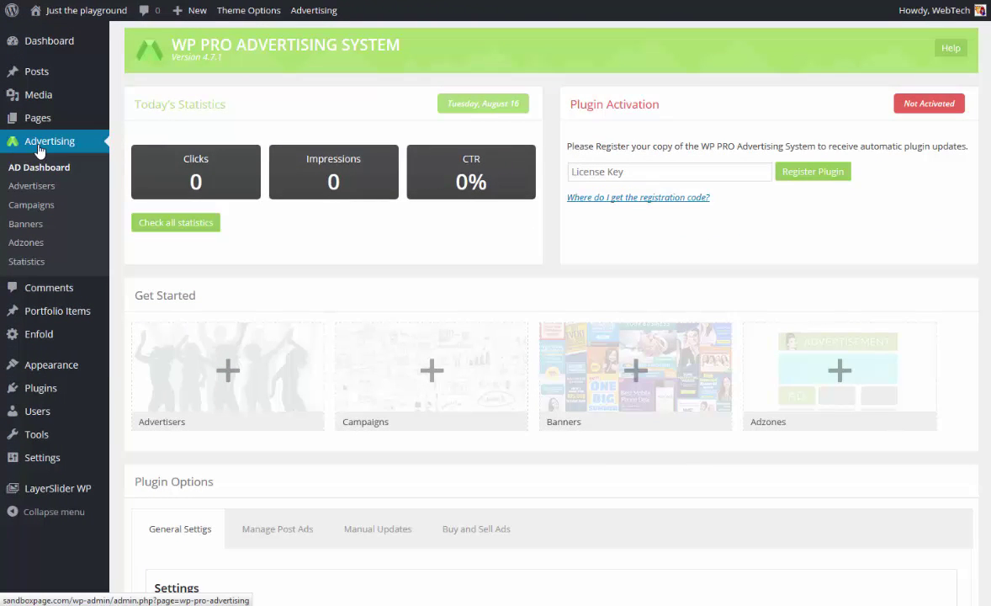
left_click(26, 242)
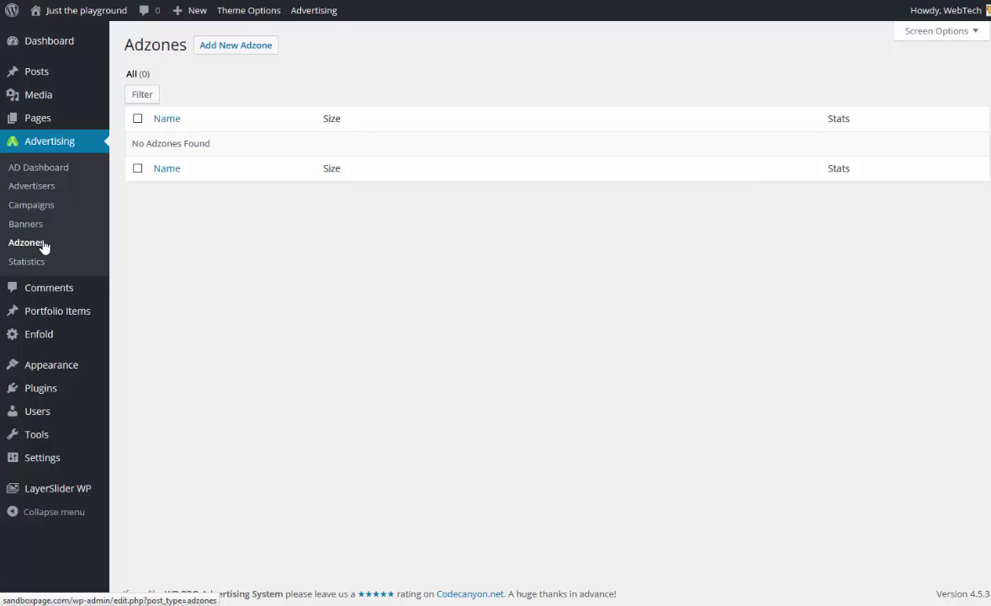
Add an adzone titled '728 x 90 top of page' with variable IAB Leaderboard (728 x 90) desktop size.
left_click(257, 46)
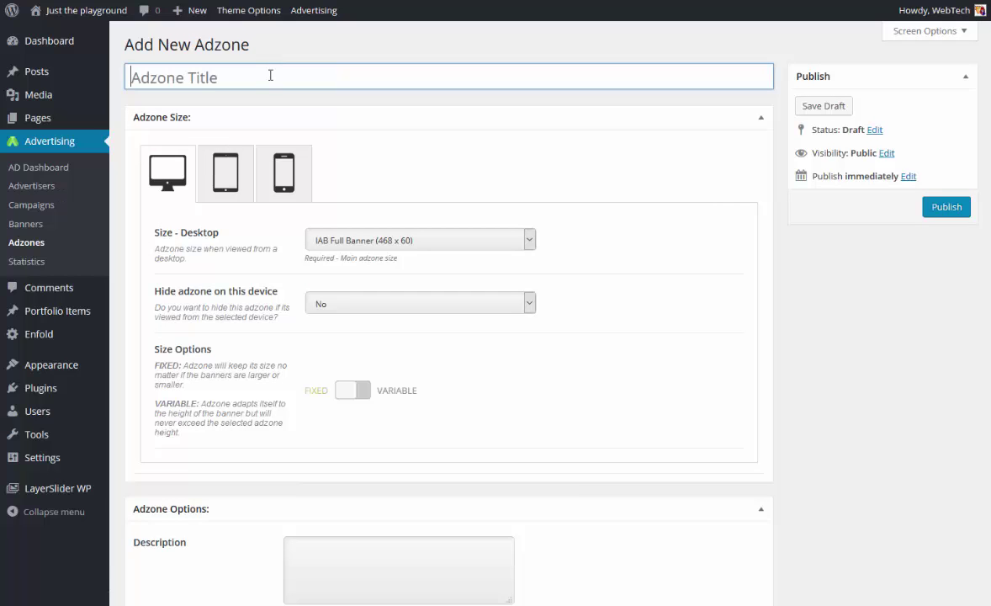
type("728")
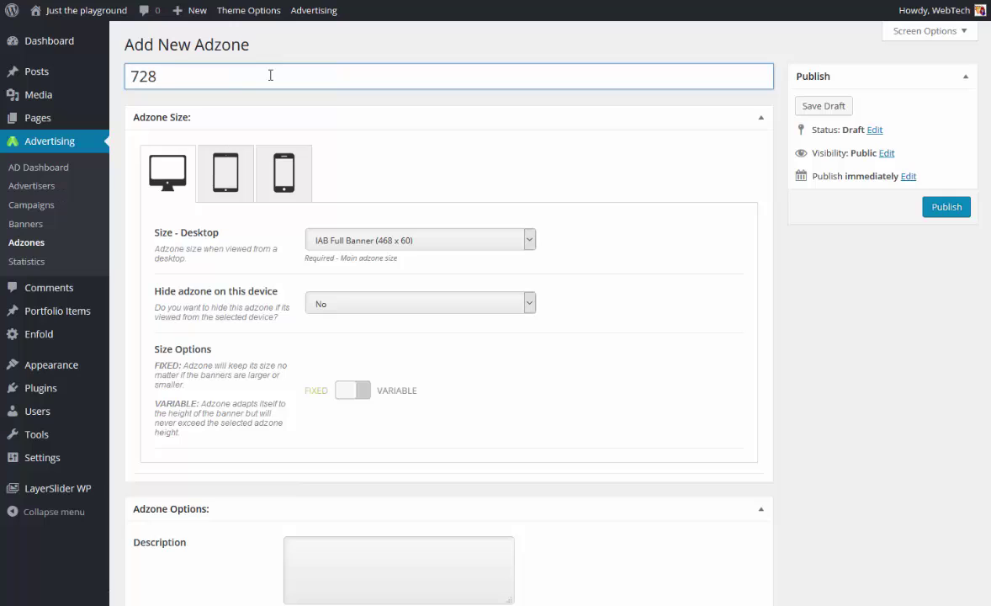
type(" x 90 top of page")
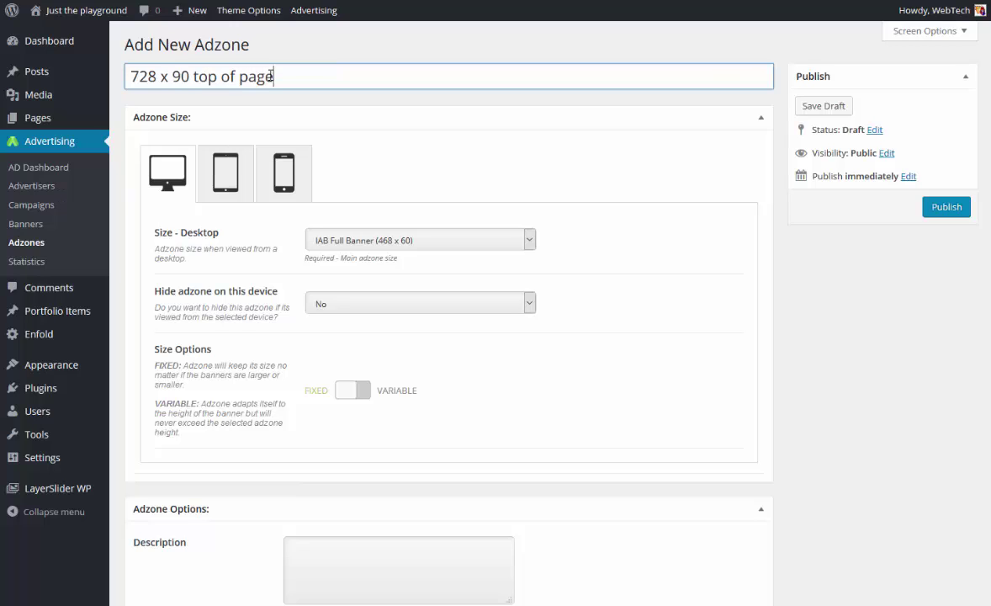
left_click(423, 247)
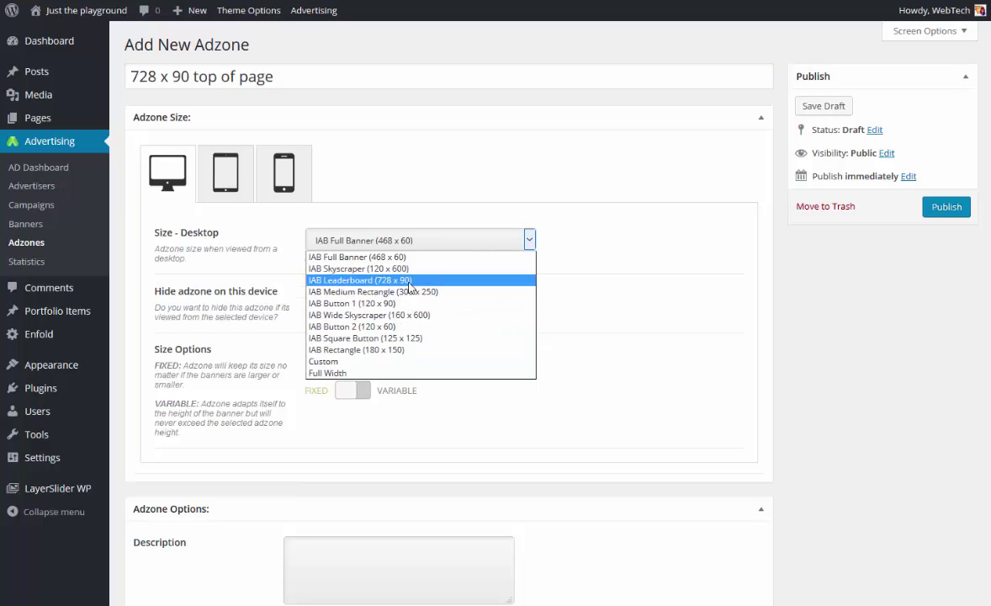
left_click(370, 279)
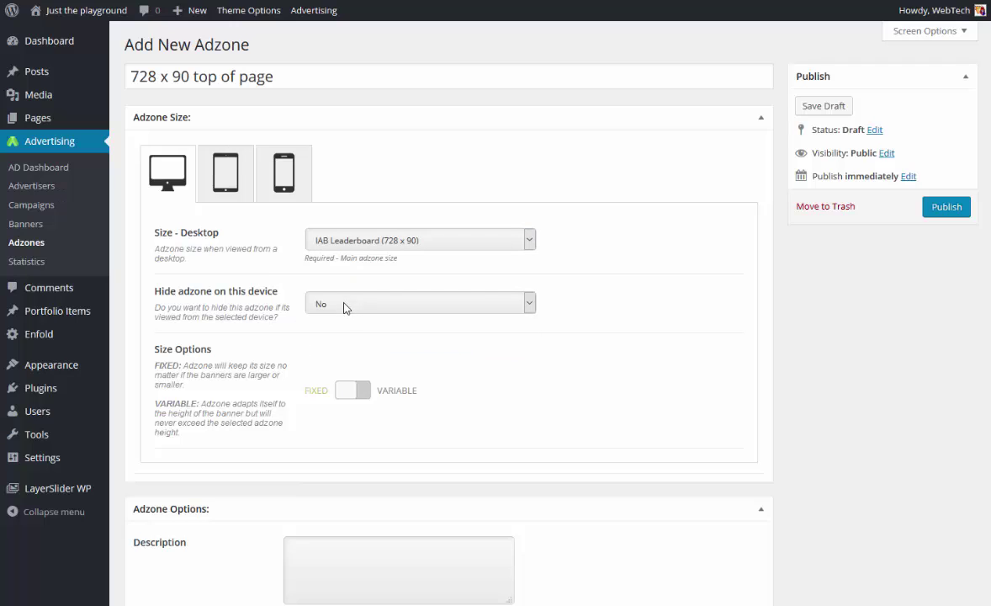
left_click(357, 393)
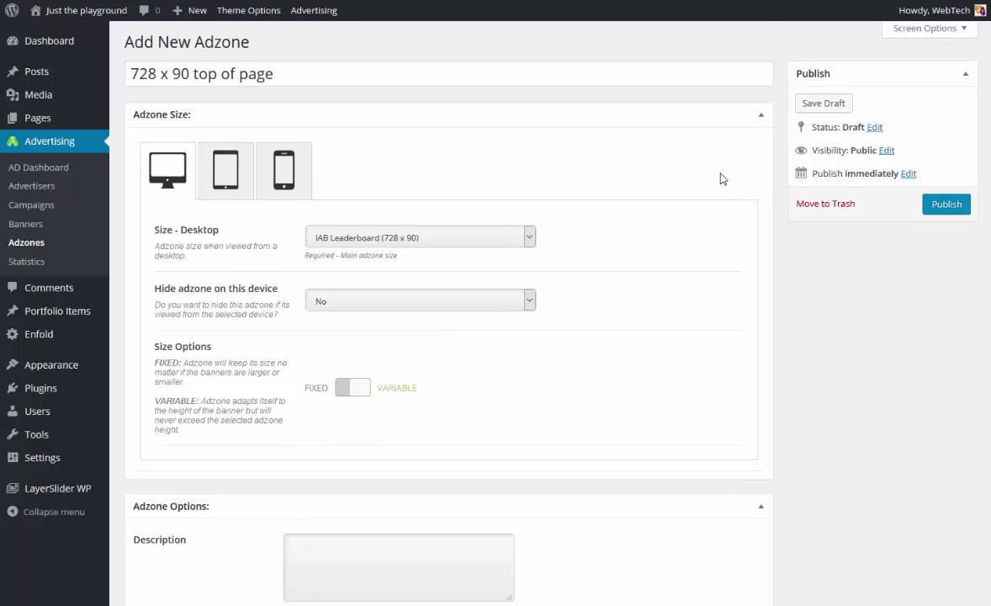
scroll(688, 186, "down", 3)
scroll(465, 307, "down", 2)
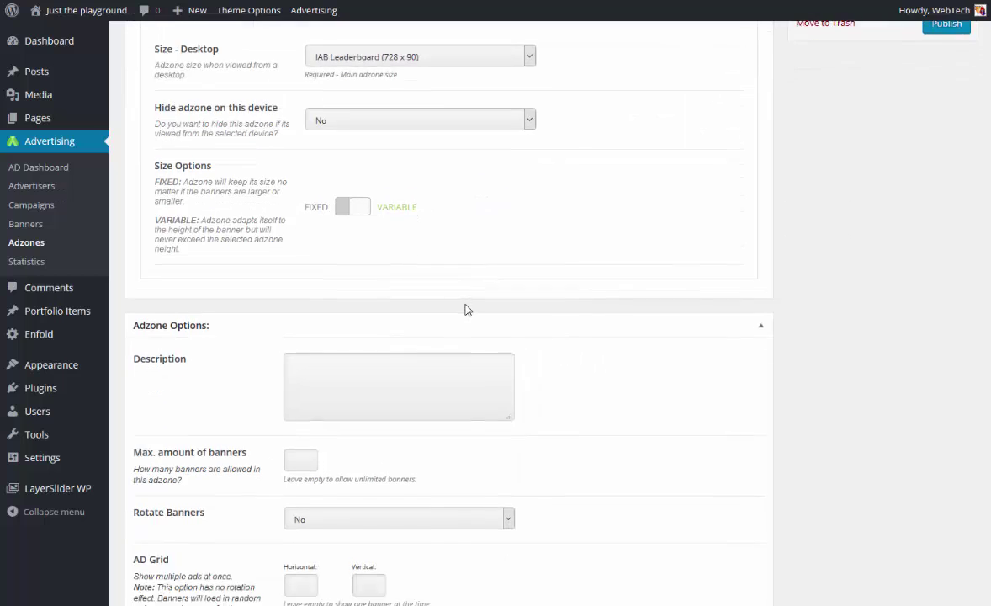
scroll(422, 303, "up", 5)
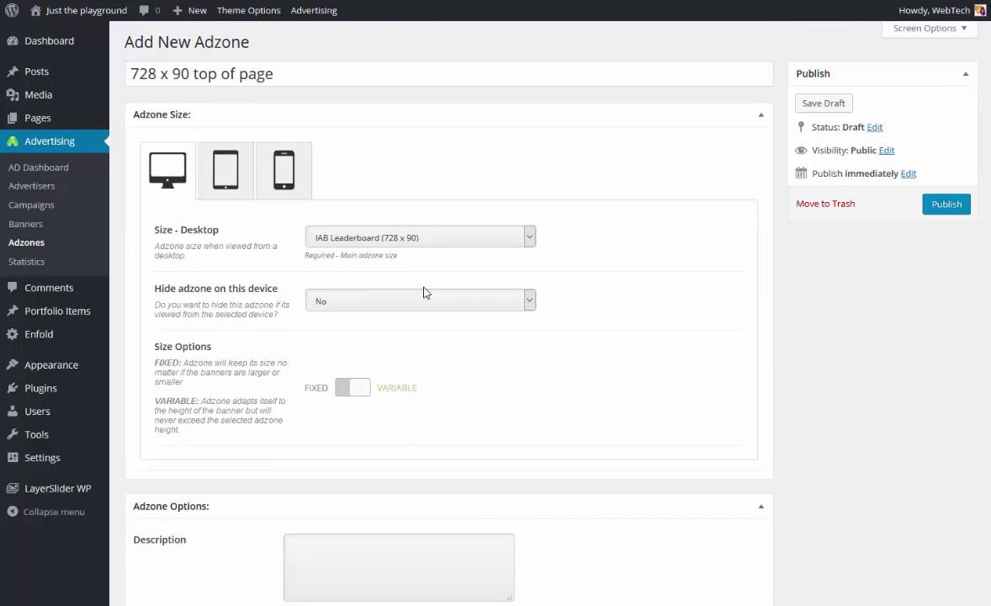
Set the tablet size to a variable IAB Leaderboard (728 x 90).
left_click(230, 173)
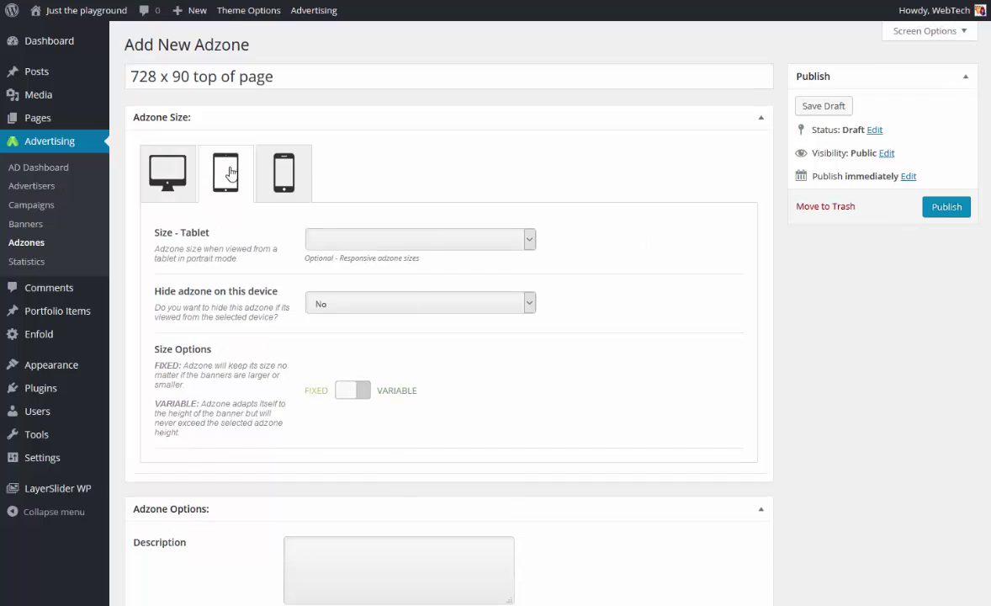
left_click(357, 243)
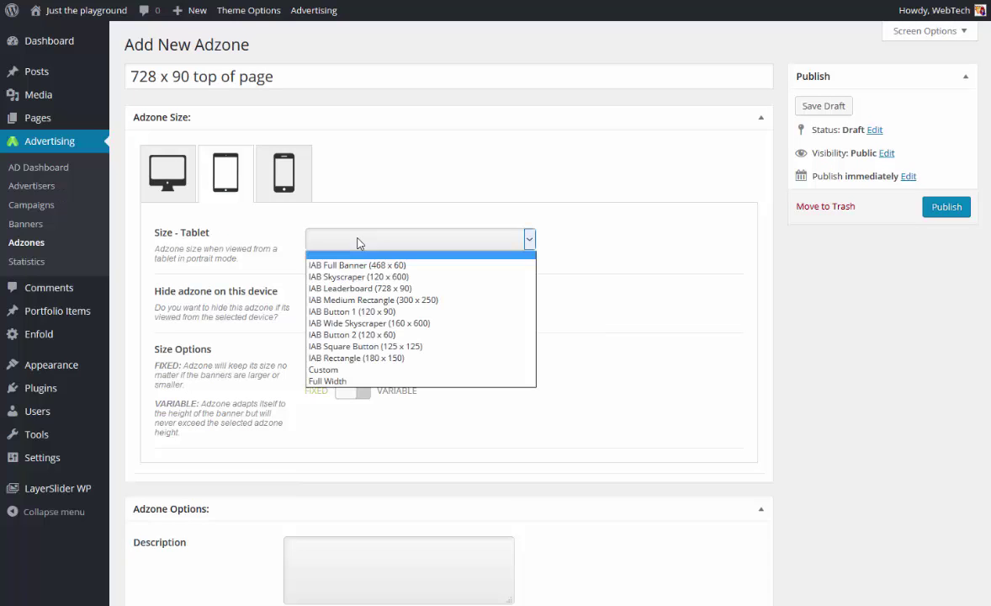
left_click(362, 291)
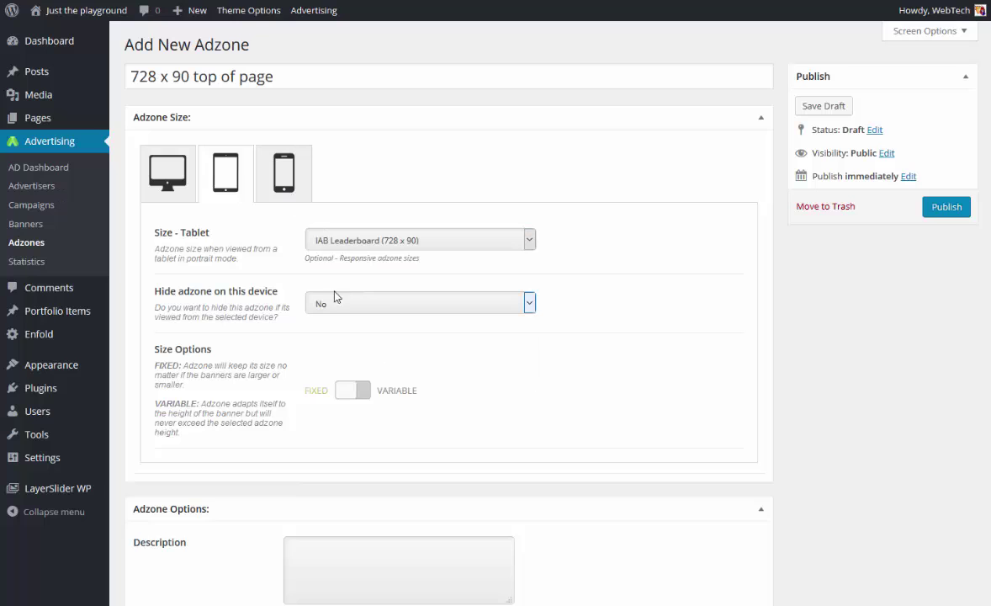
left_click(341, 389)
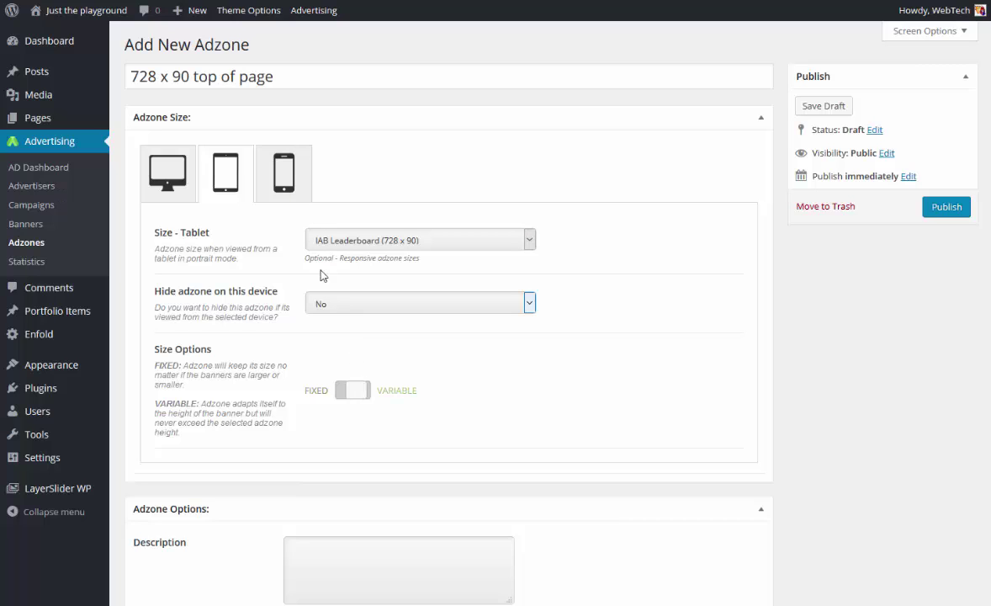
Set the phone size to IAB Leaderboard (728 x 90) too.
left_click(287, 187)
left_click(351, 246)
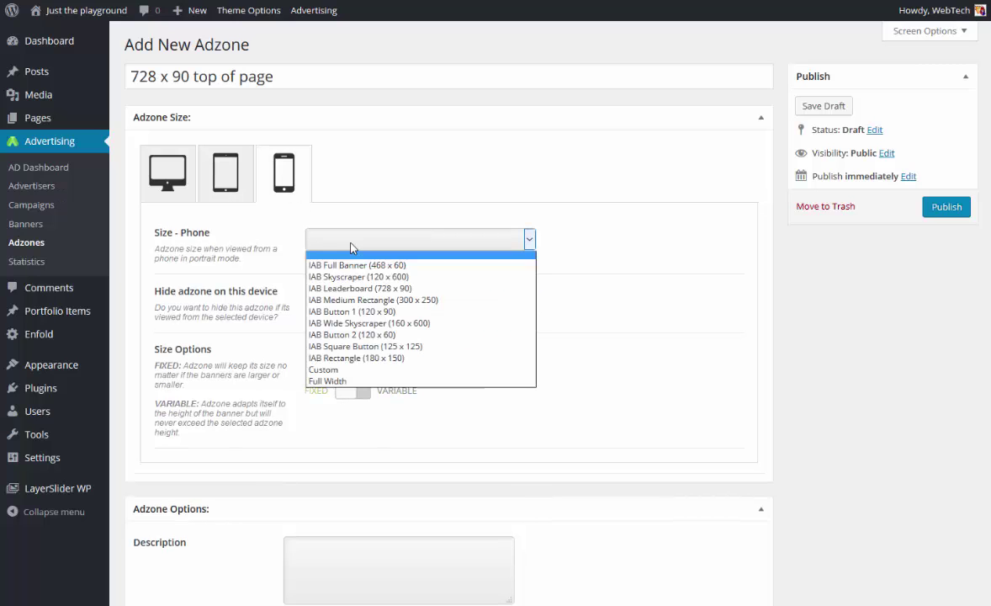
left_click(362, 289)
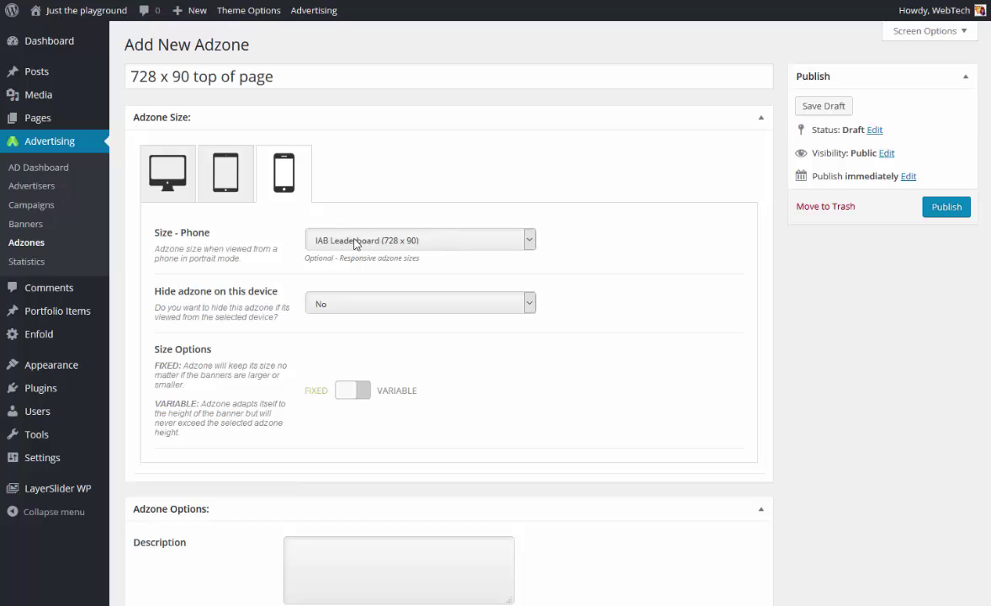
left_click(171, 178)
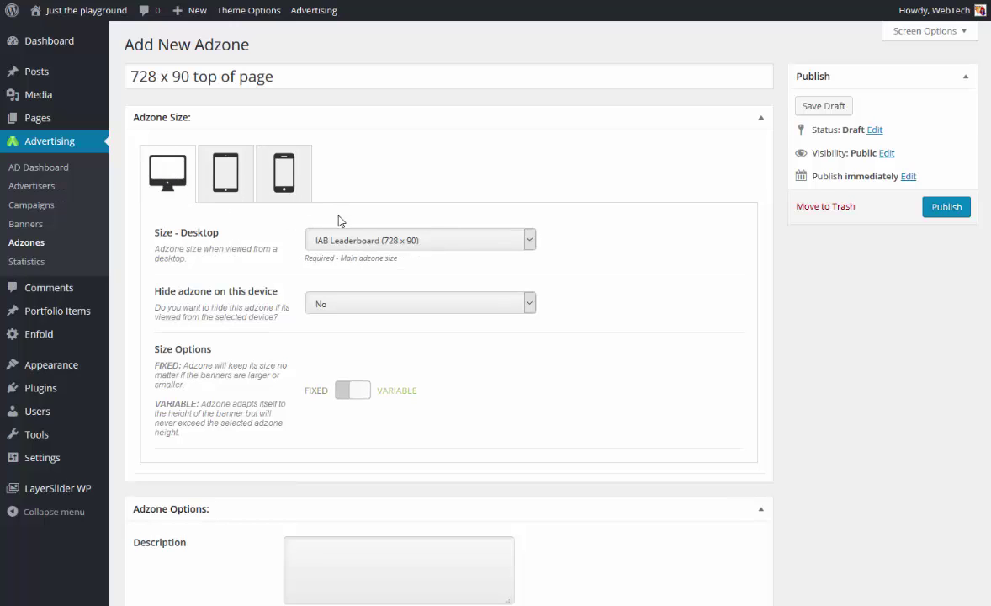
scroll(463, 334, "down", 2)
Enter the description 'This is the adzone for the top of the website.'.
left_click(375, 402)
type("Thi")
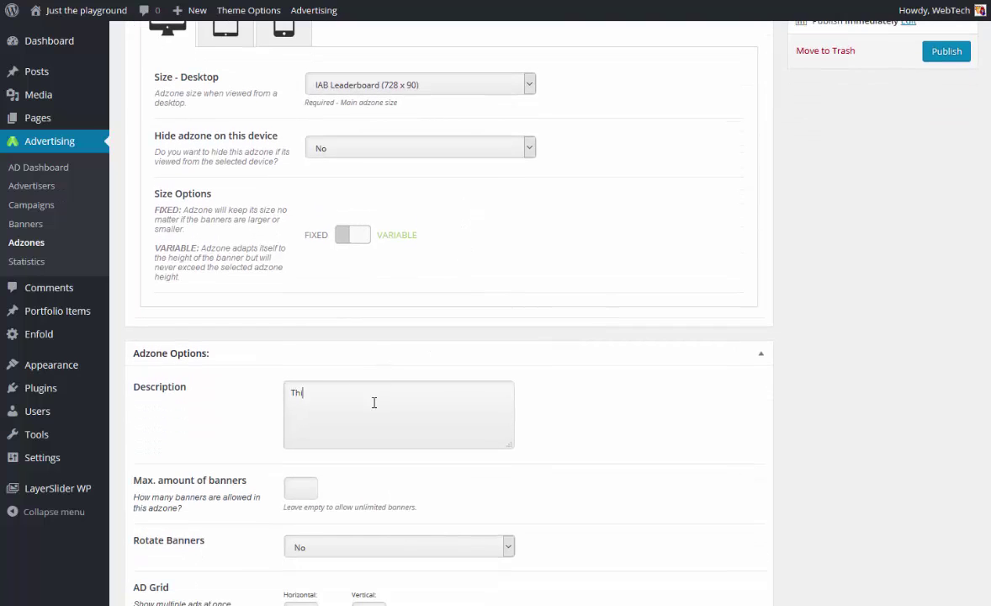
type("s is the adzone for the top of the webs")
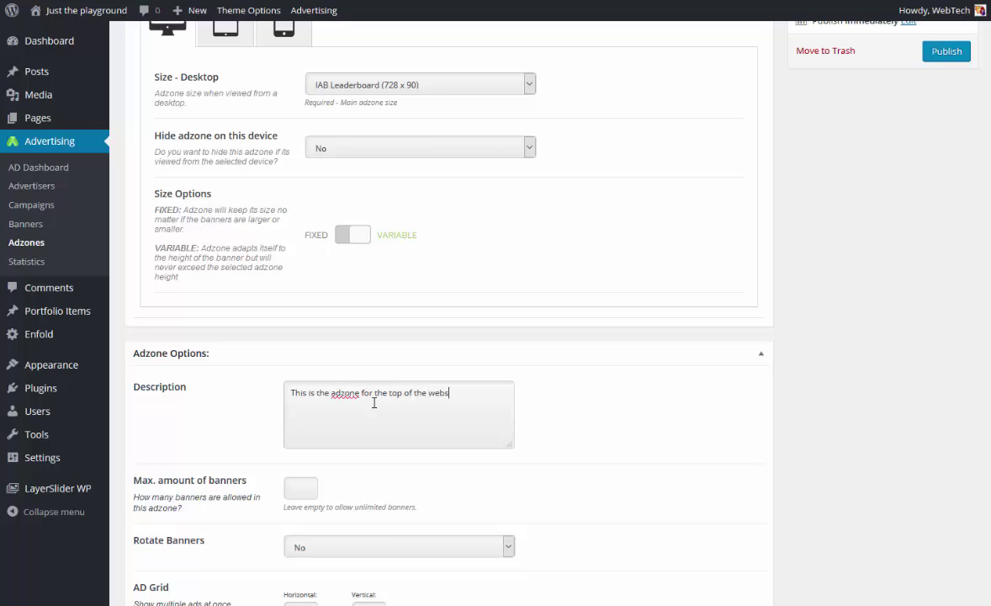
type("ite.")
scroll(405, 402, "down", 1)
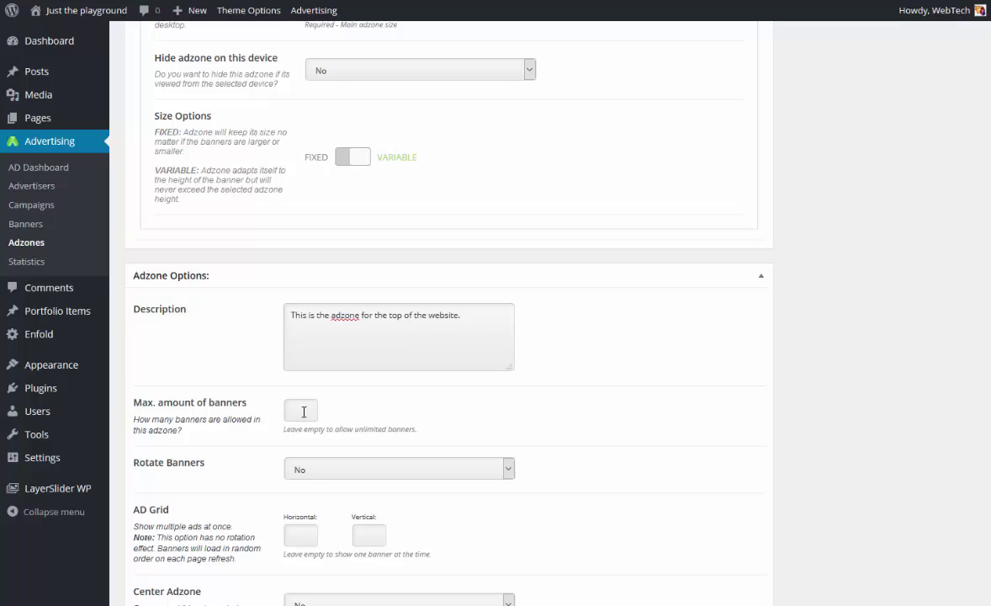
Allow a maximum of 5 banners and set Rotate Banners to Yes.
type("5")
left_click(410, 474)
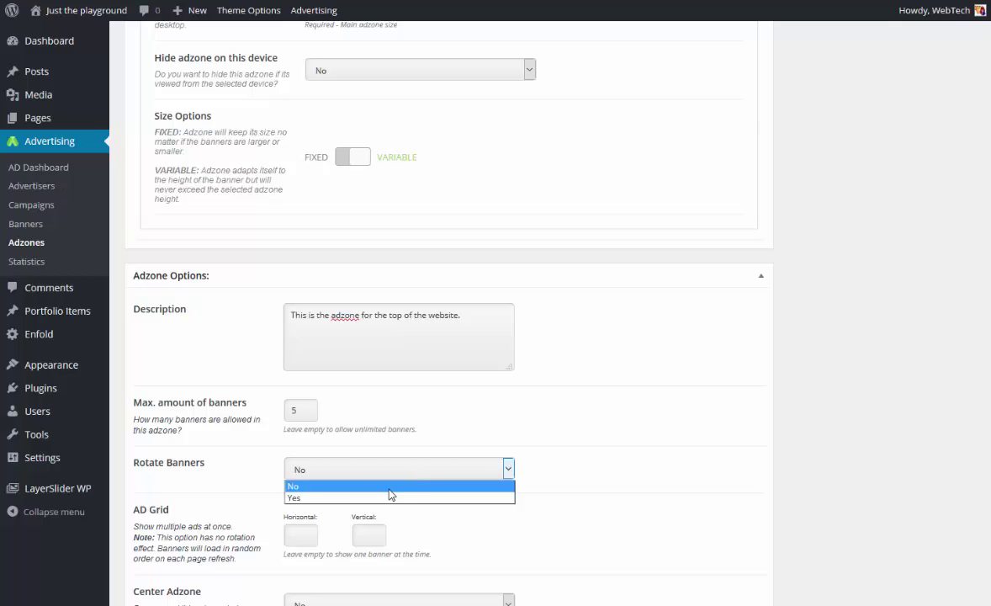
left_click(390, 498)
scroll(691, 414, "down", 2)
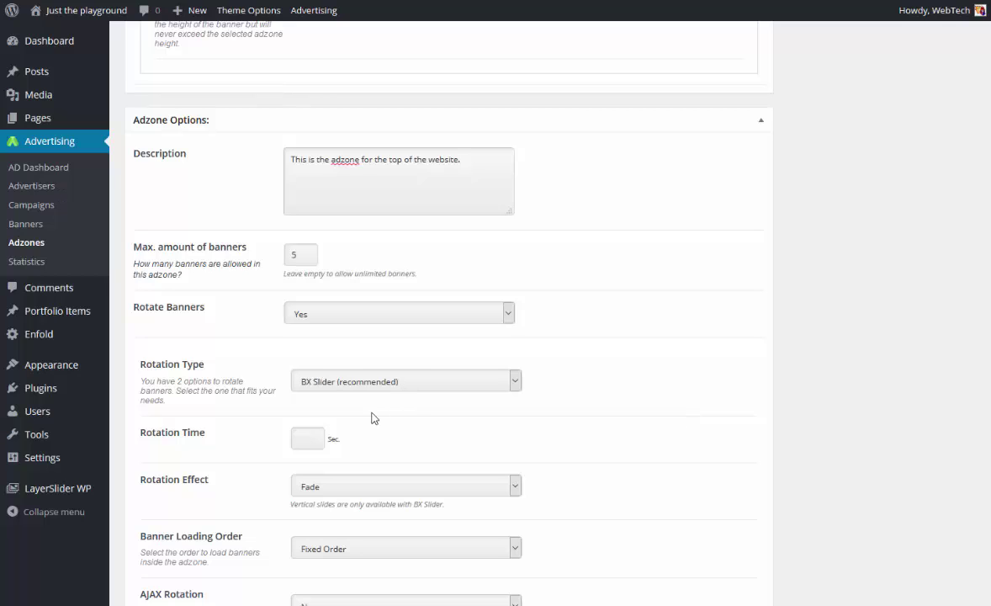
Set the banner rotation time to 11 seconds.
left_click(303, 437)
scroll(341, 416, "down", 2)
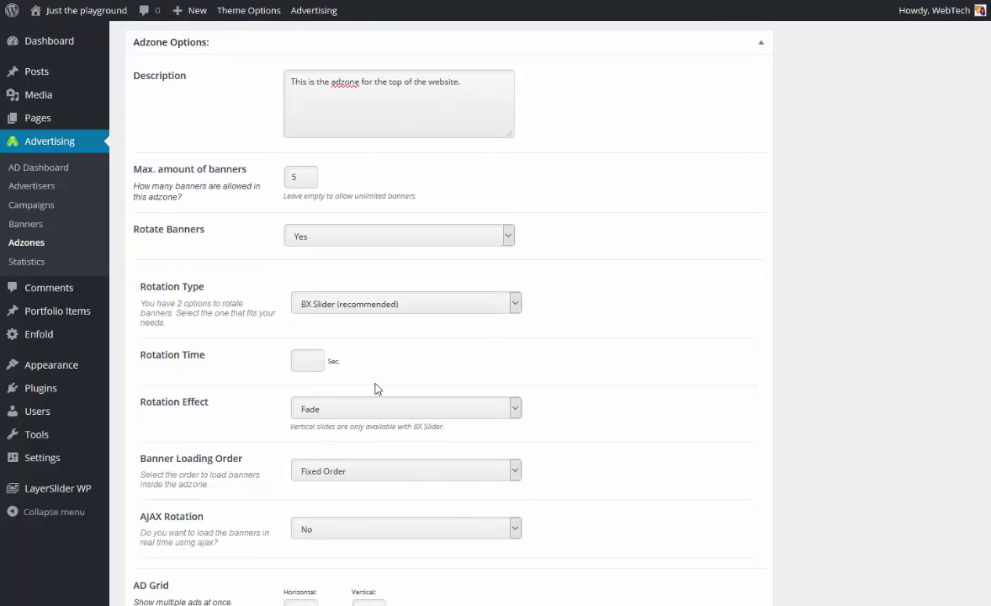
type("11")
scroll(376, 390, "down", 1)
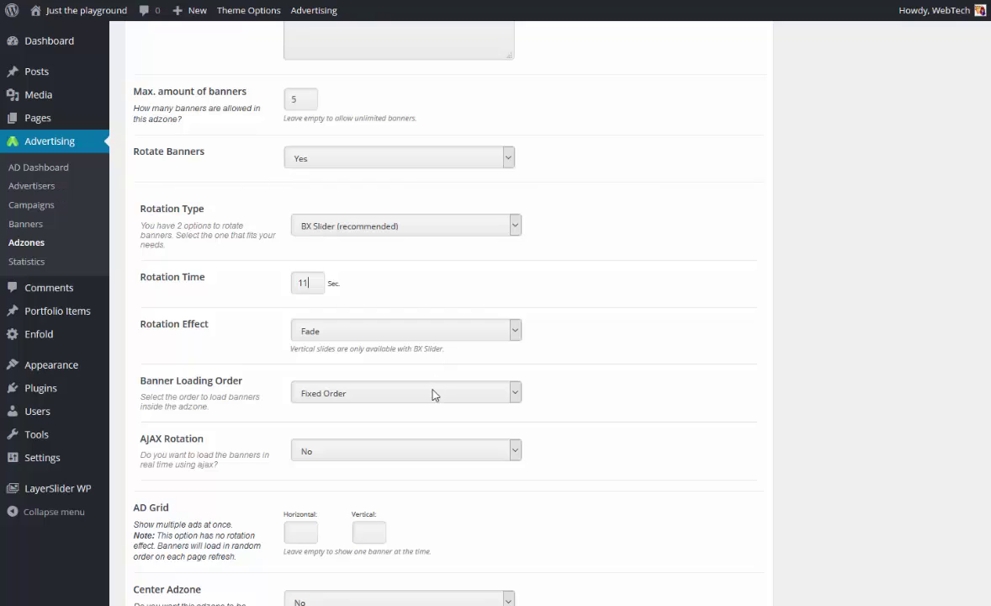
Set Banner Loading Order to Random Order and AJAX Rotation to Yes.
left_click(433, 393)
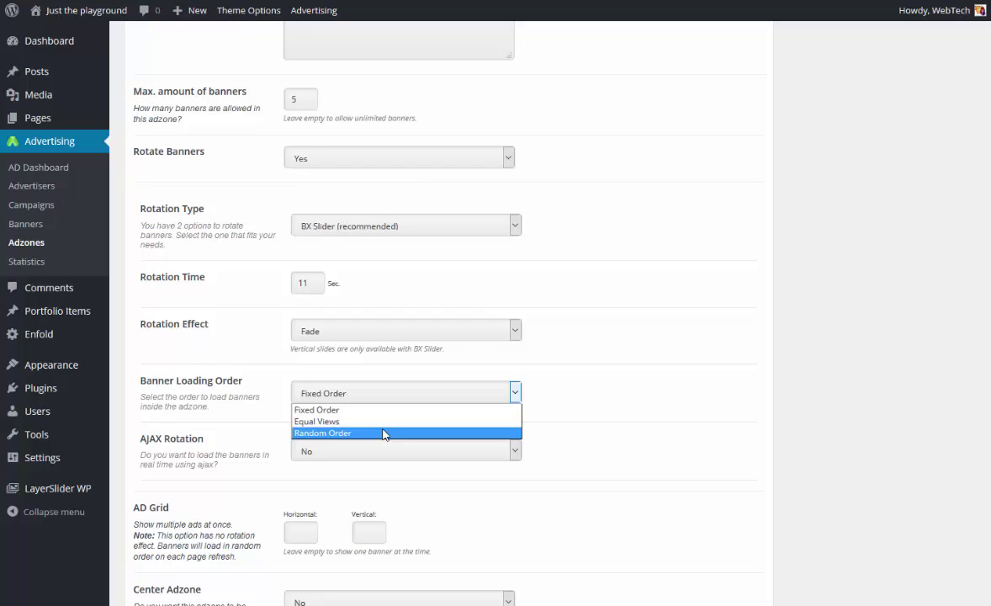
left_click(384, 432)
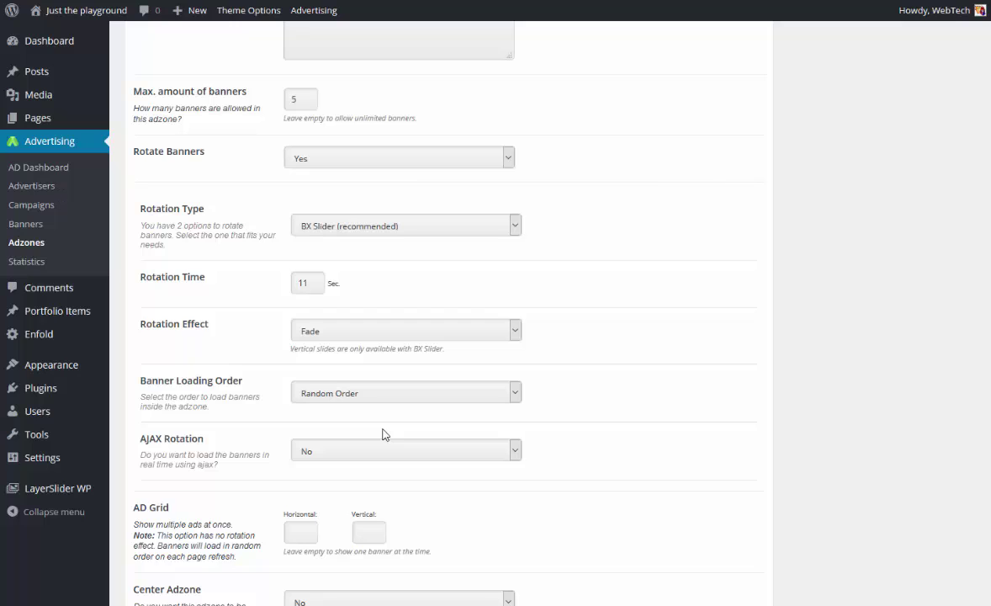
left_click(332, 453)
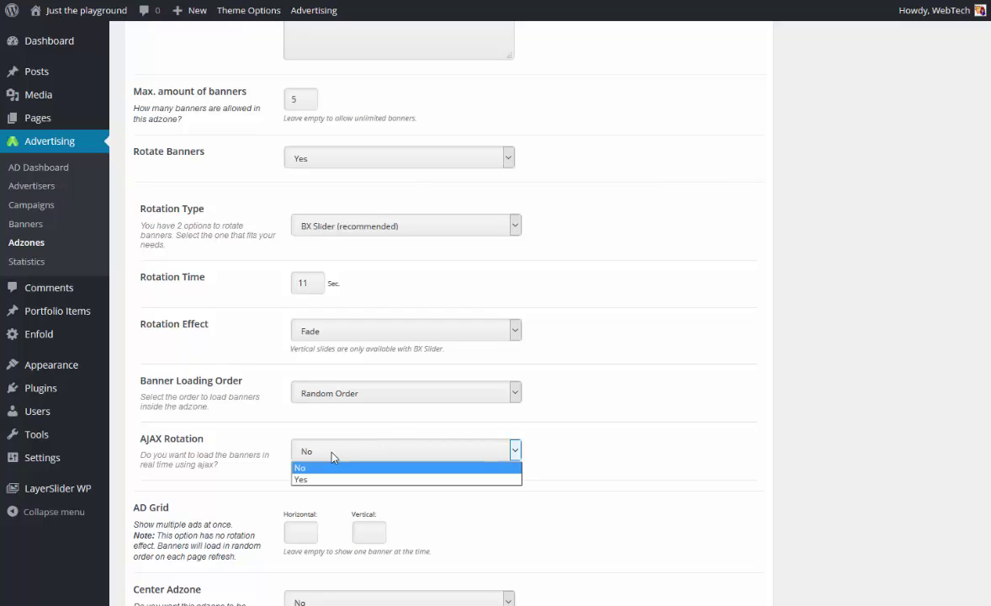
left_click(332, 479)
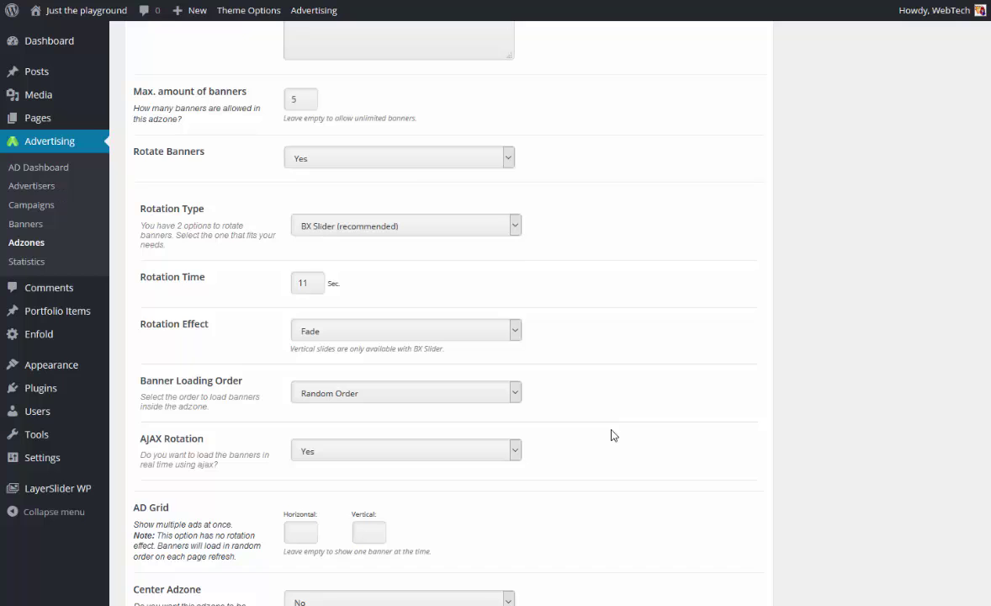
scroll(606, 353, "down", 4)
scroll(603, 334, "down", 2)
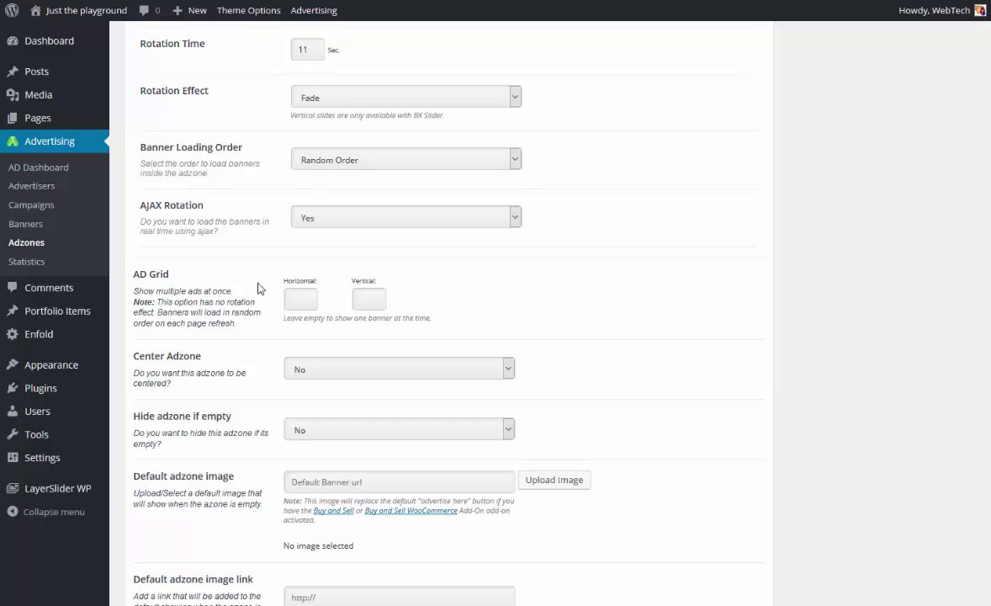
Set both Center Adzone and Hide adzone if empty to Yes.
left_click(367, 298)
left_click(306, 301)
left_click(423, 371)
left_click(398, 398)
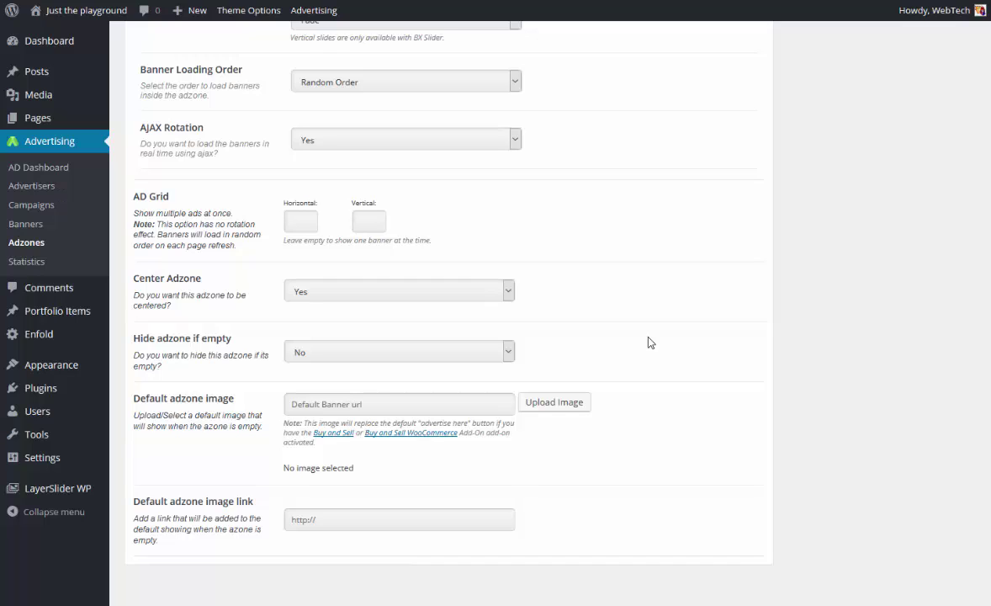
left_click(453, 354)
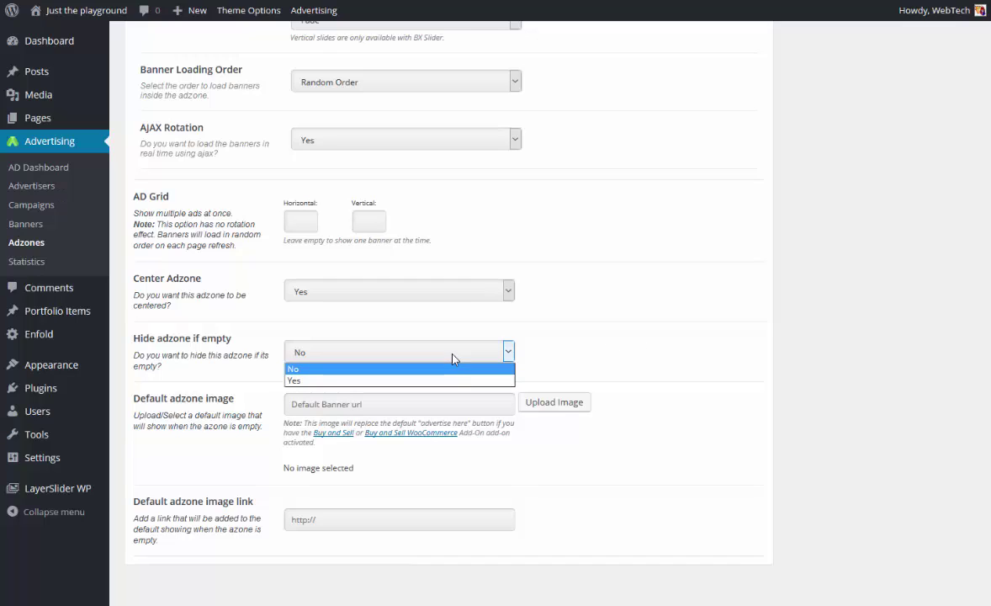
left_click(412, 381)
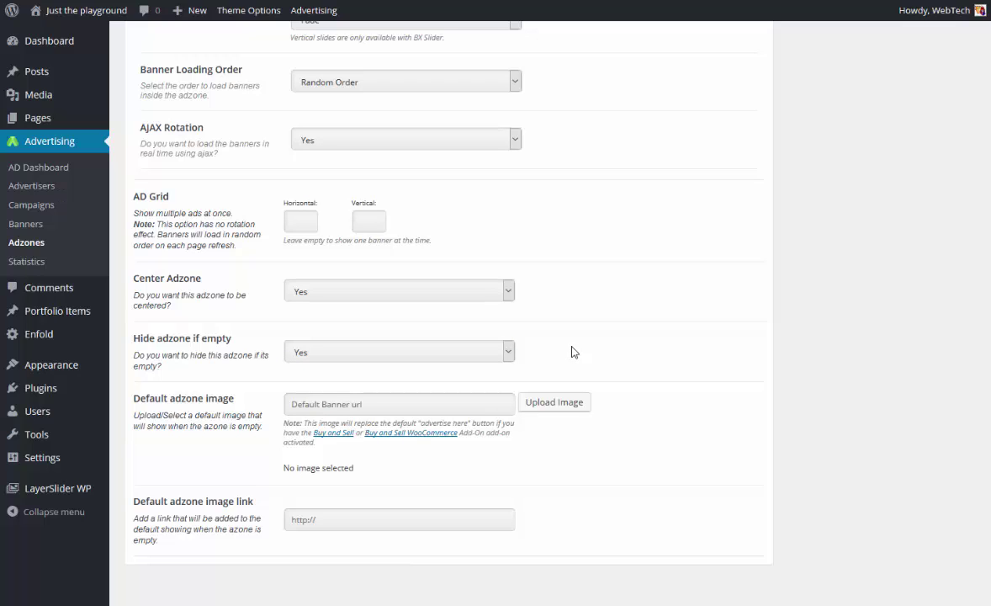
Insert banner-ad-728x90-white-on-black.png from the media library as the default image.
scroll(569, 351, "down", 1)
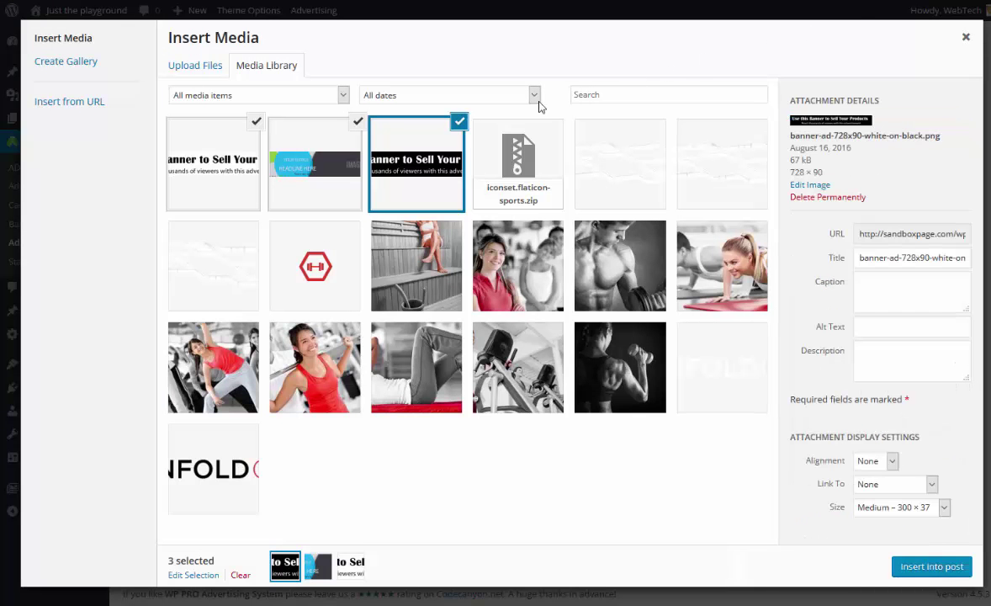
left_click(407, 174)
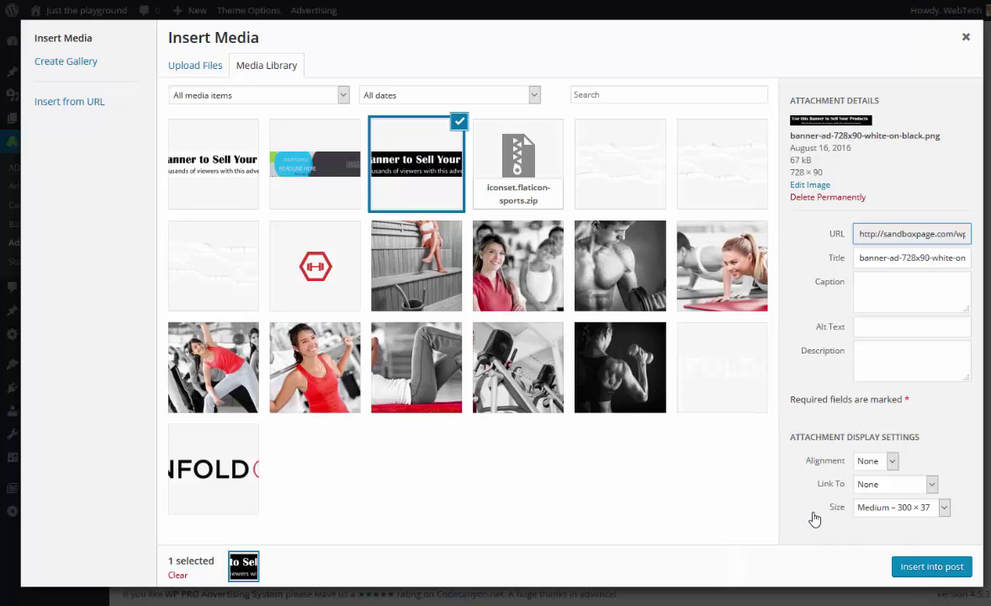
left_click(931, 568)
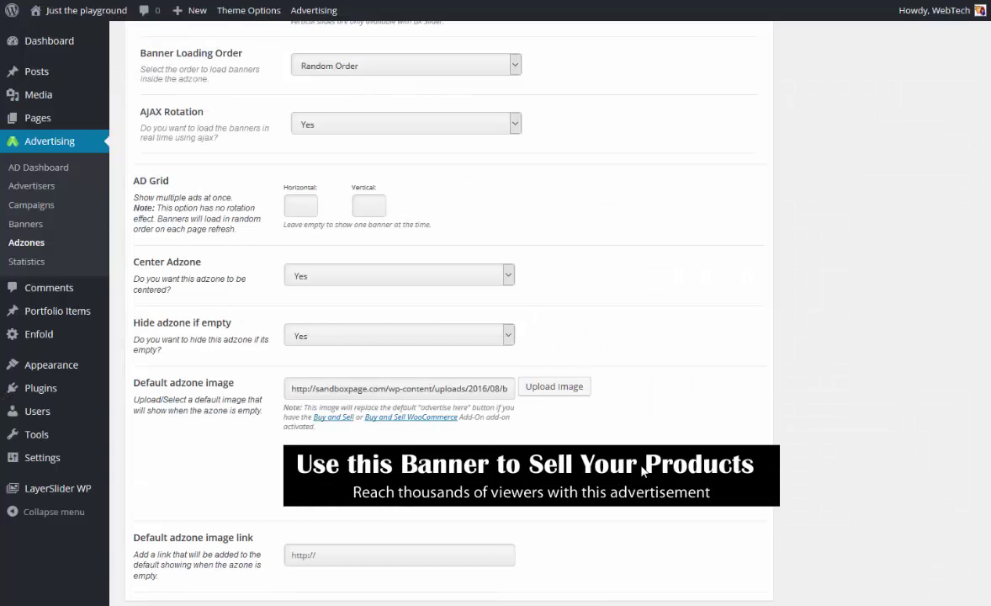
scroll(702, 471, "down", 1)
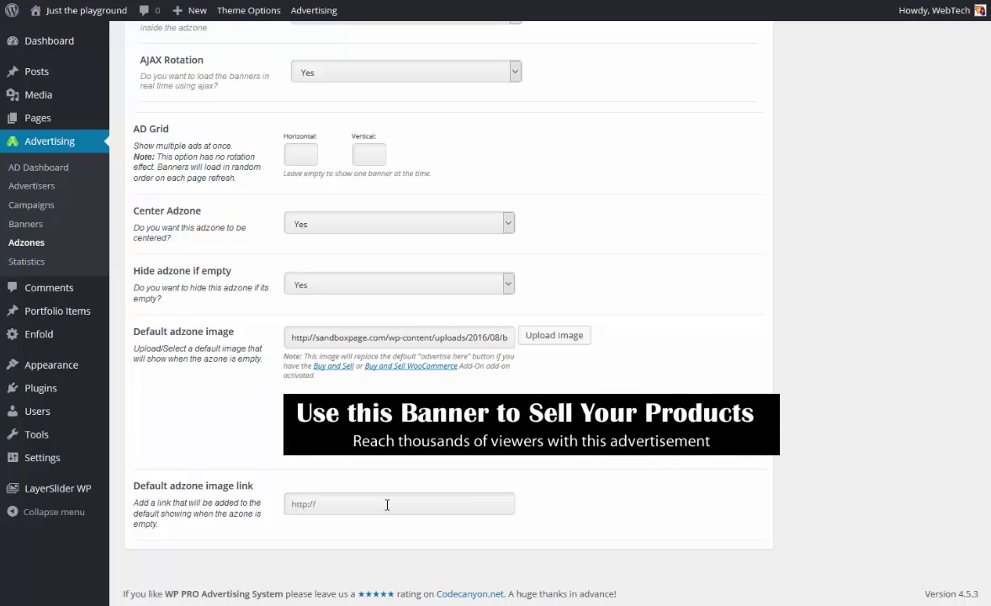
type("http?;;wppro.ca")
left_click(318, 503)
key("BackSpace")
key("BackSpace")
key("BackSpace")
type("//")
key("Left")
key("Left")
type(":")
key("BackSpace")
key("Delete")
key("Delete")
type("://")
Publish the 728 x 90 top of page adzone.
scroll(665, 290, "up", 10)
scroll(689, 300, "up", 2)
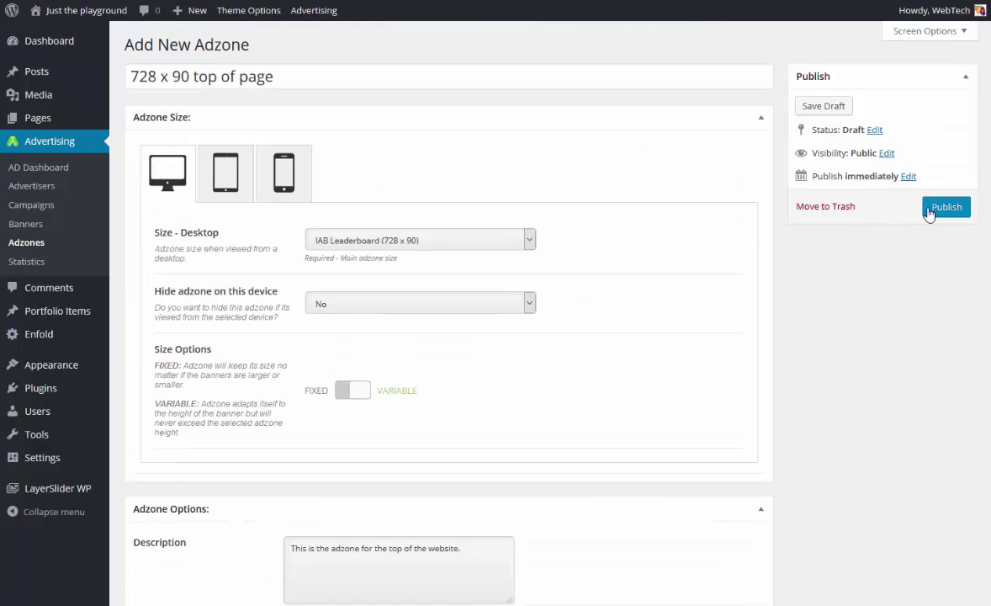
left_click(959, 210)
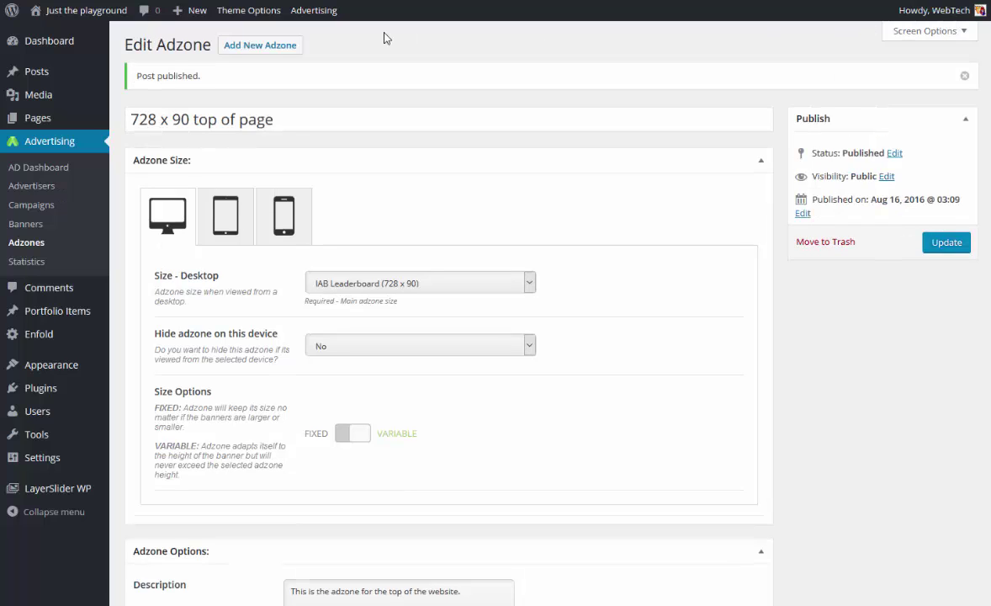
Look through the Banners and Campaigns lists, then start a blank new campaign.
left_click(34, 229)
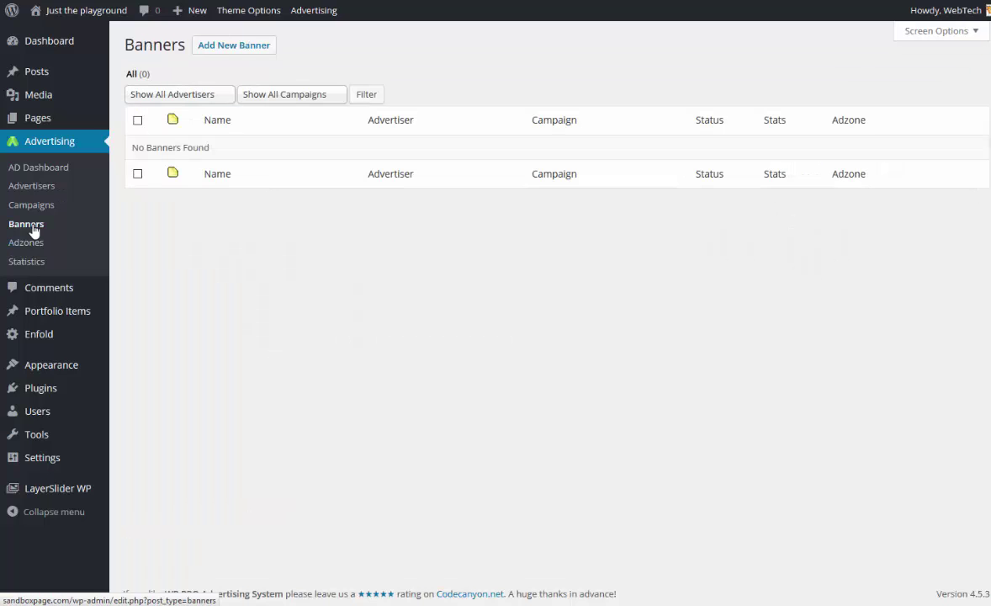
left_click(238, 56)
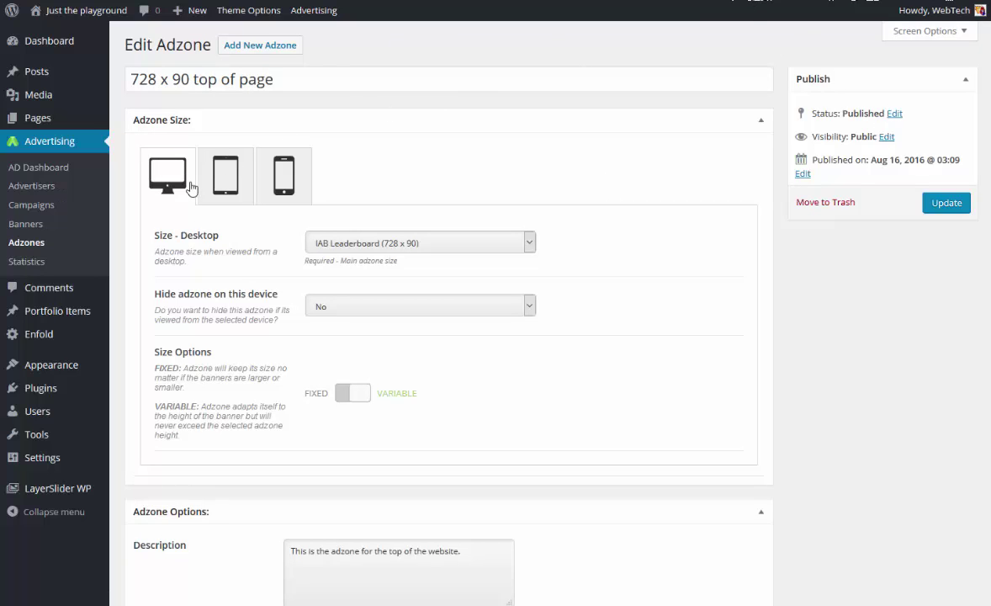
left_click(52, 214)
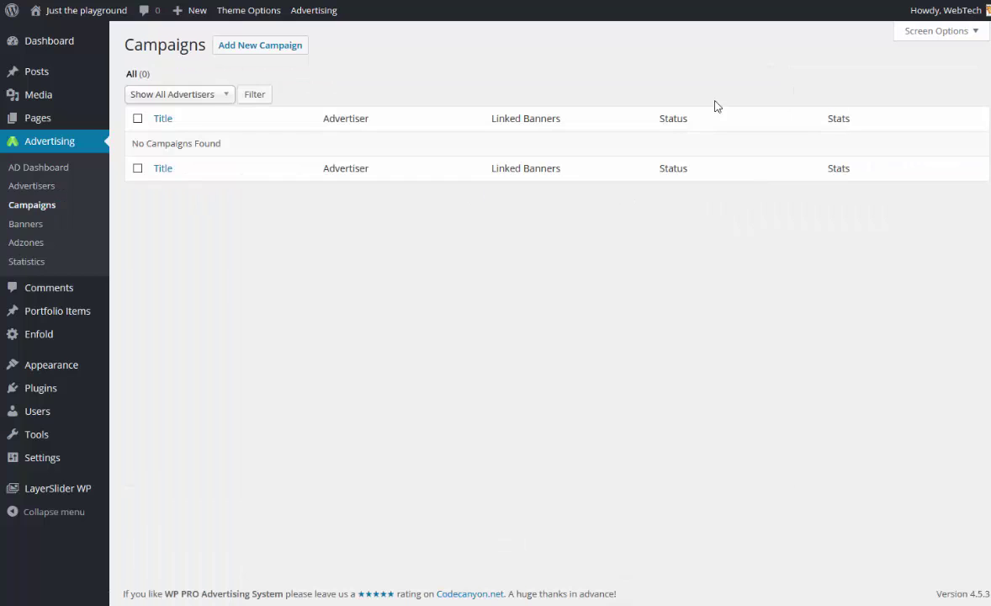
left_click(274, 50)
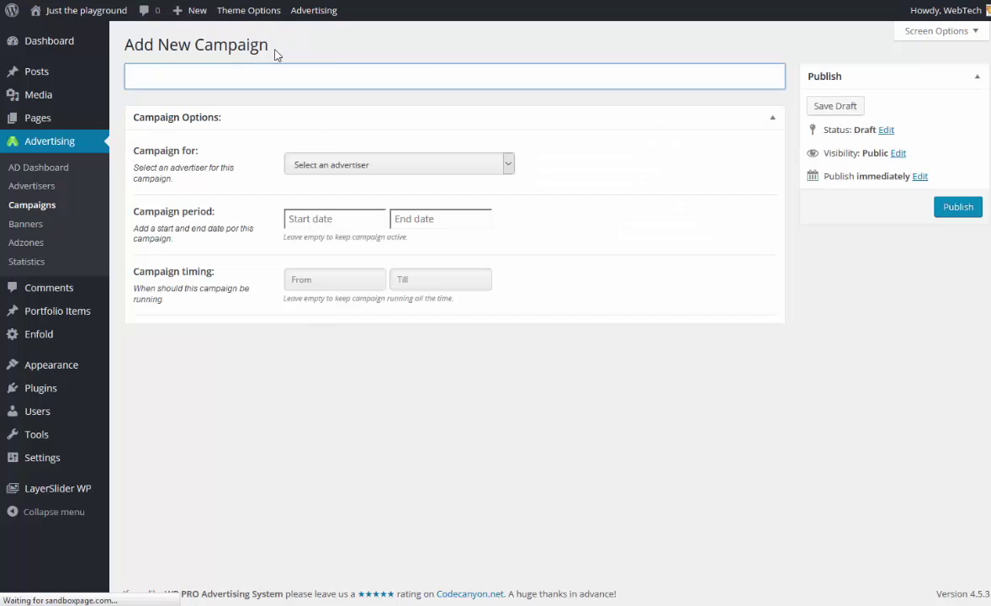
Check the campaign's advertiser dropdown, then go to the empty Advertisers list.
left_click(362, 165)
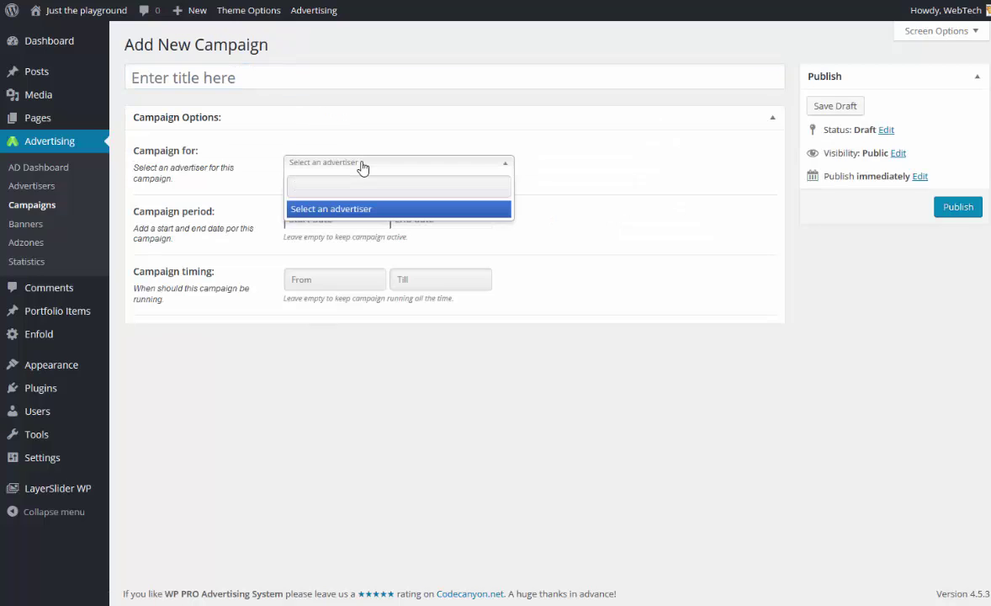
left_click(362, 165)
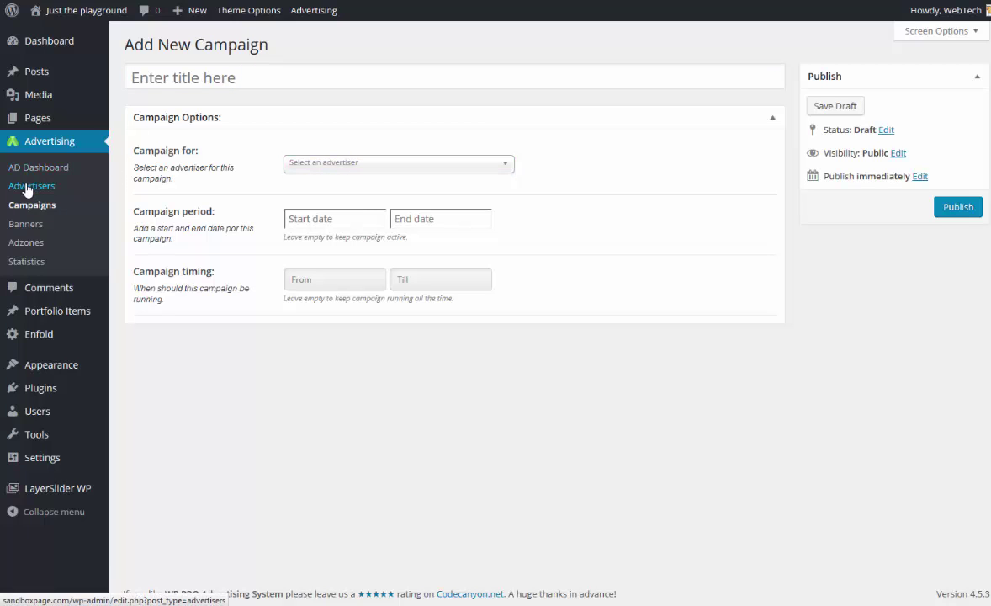
left_click(27, 186)
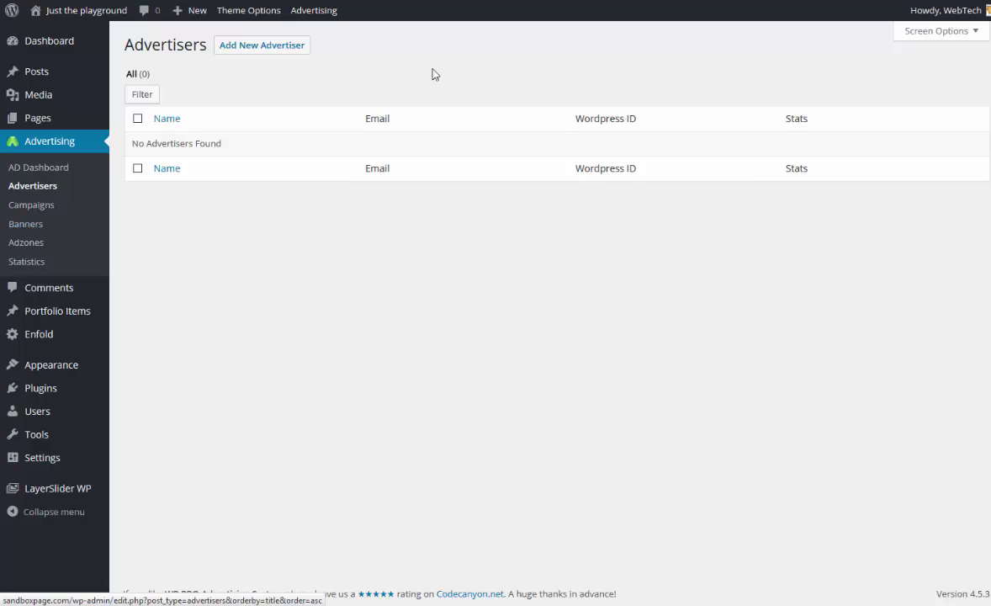
Create a new advertiser, enter its name and contact e-mail, and publish it.
left_click(287, 47)
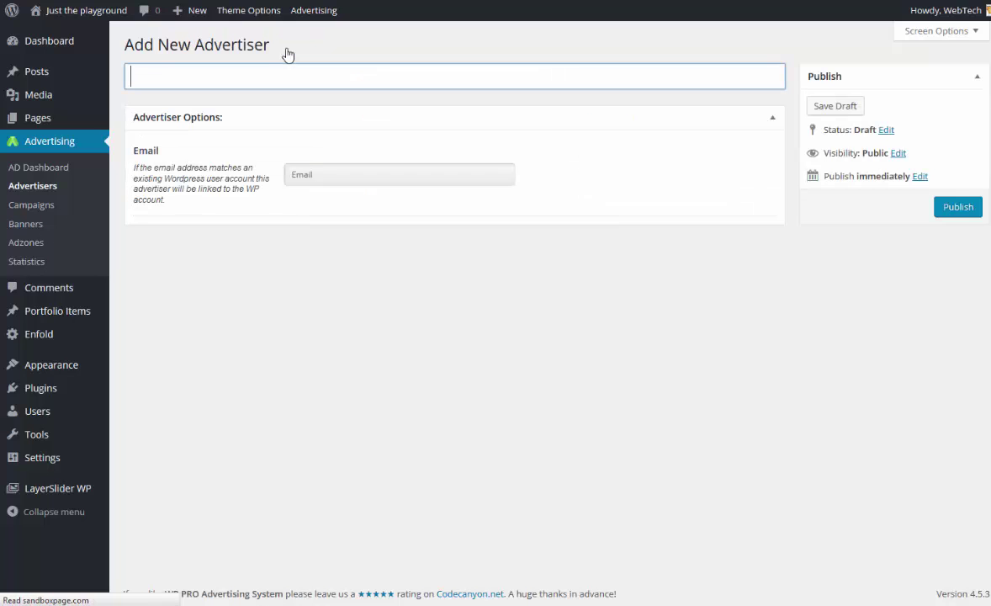
type("JOhjnny")
key("BackSpace")
key("BackSpace")
key("BackSpace")
key("BackSpace")
key("BackSpace")
key("BackSpace")
key("BackSpace")
type("Johnnyb")
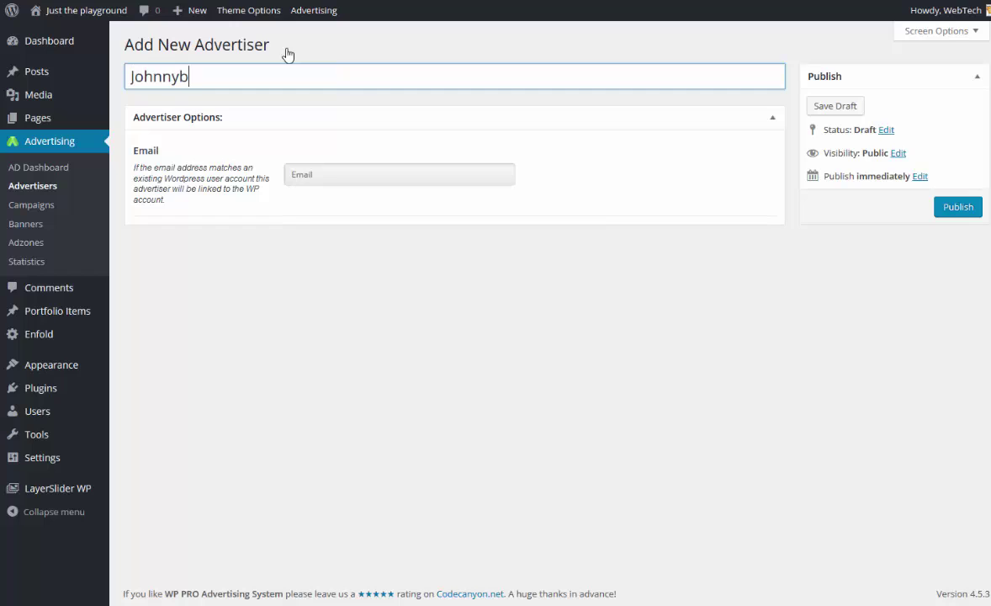
type("oy")
left_click(316, 171)
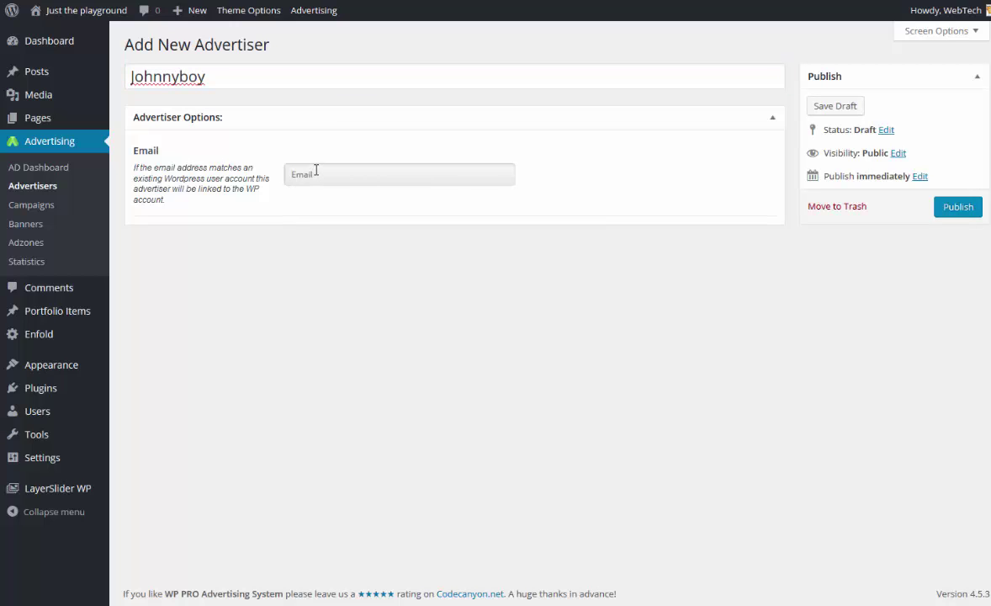
left_click(943, 211)
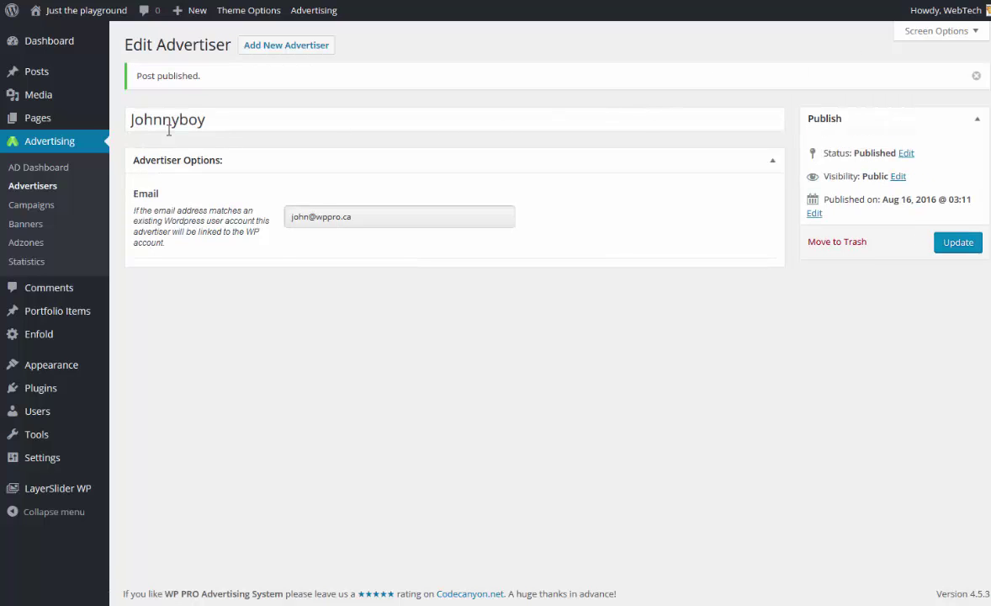
Create a new campaign titled 'sample campaing' and assign the new advertiser to it.
left_click(45, 214)
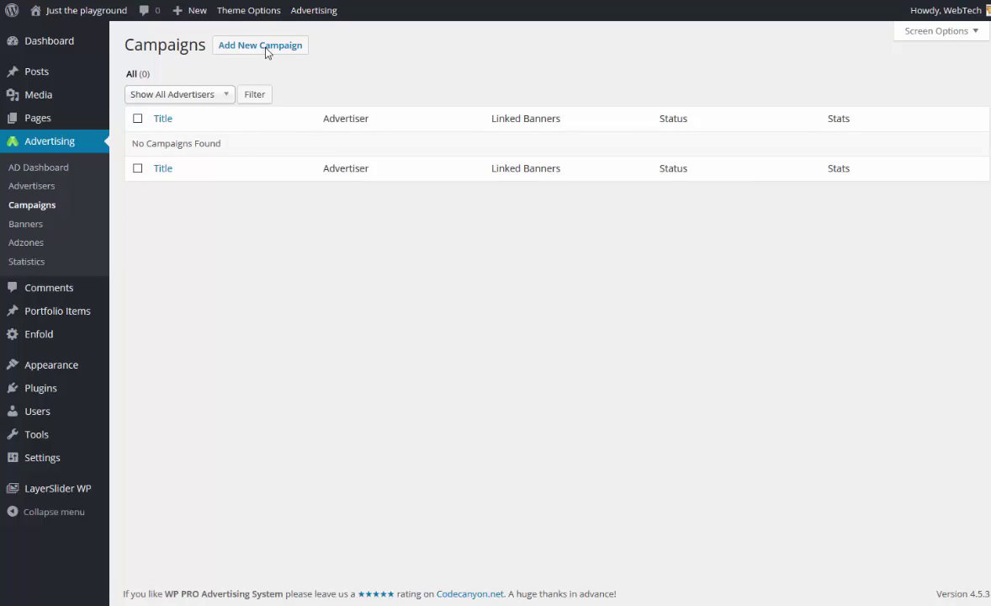
left_click(265, 51)
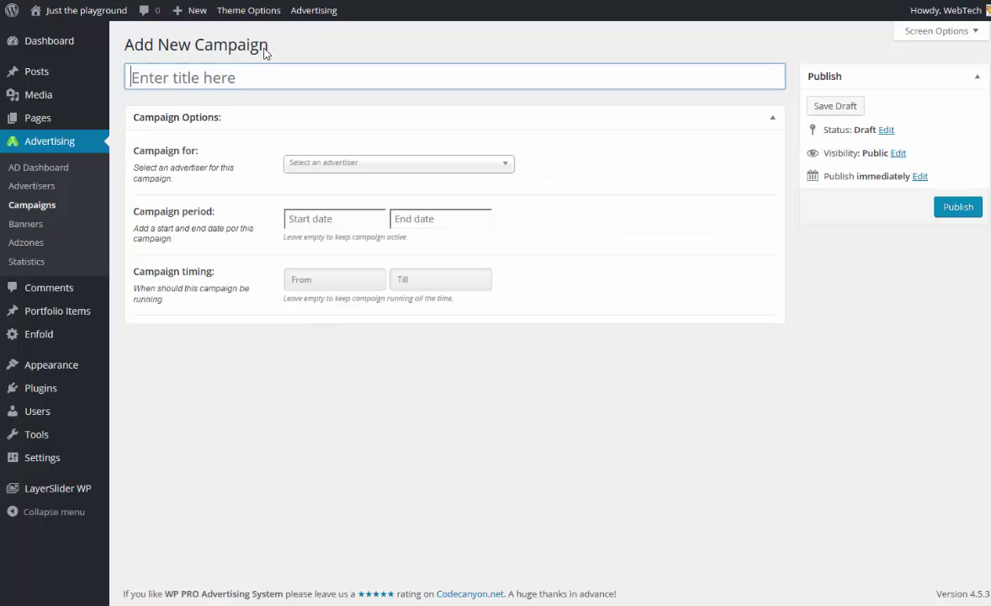
type("sample camp")
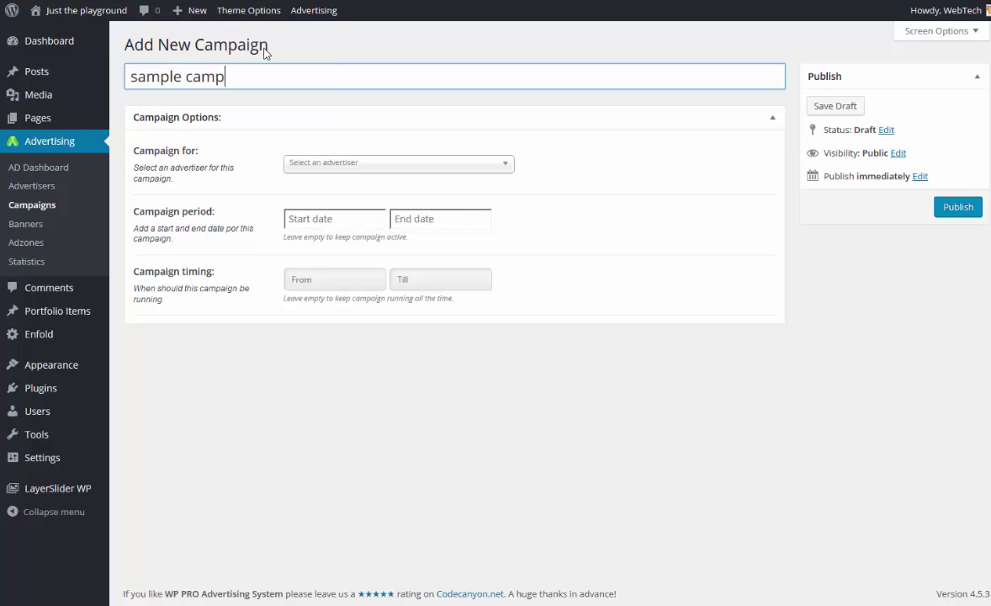
type("aing")
left_click(349, 164)
left_click(333, 227)
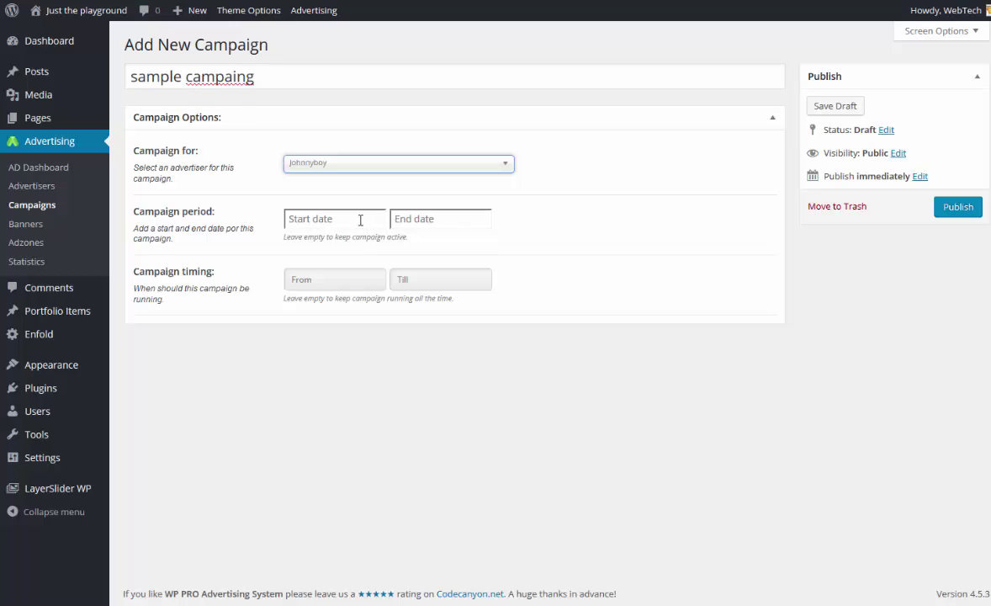
Open the campaign's start-date calendar and start-time list, closing both without choosing.
left_click(357, 220)
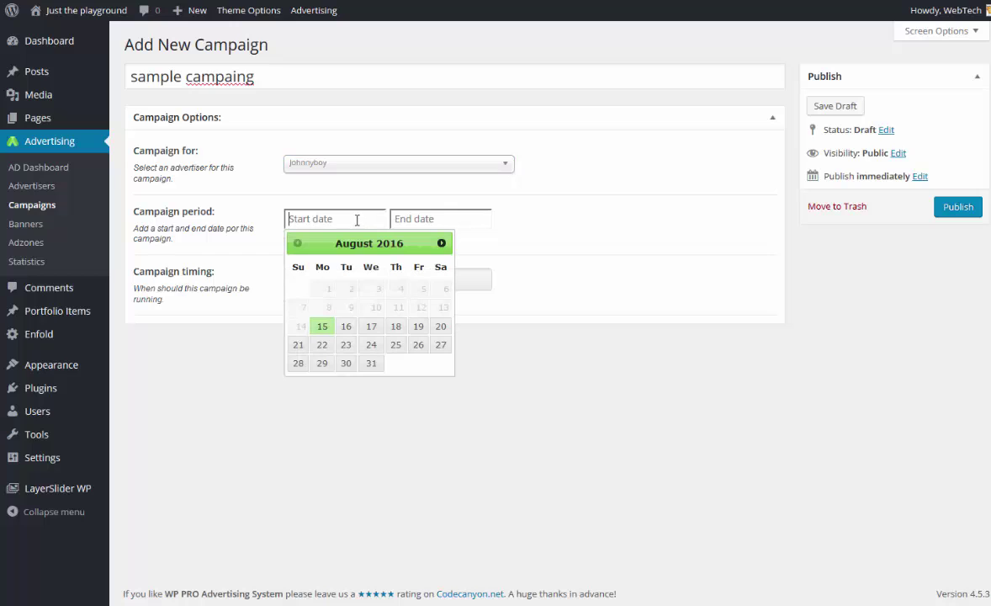
left_click(518, 220)
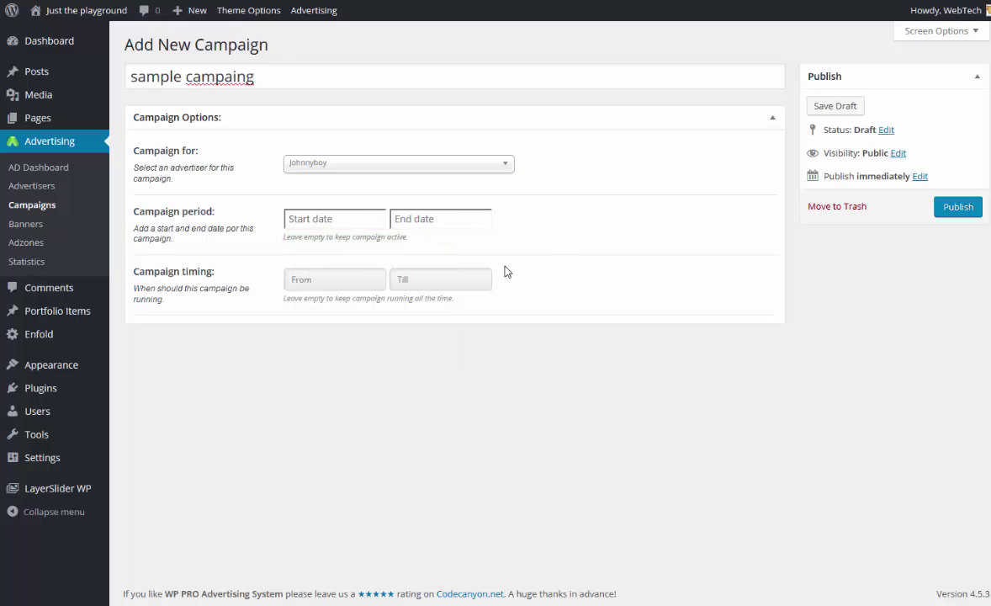
left_click(348, 281)
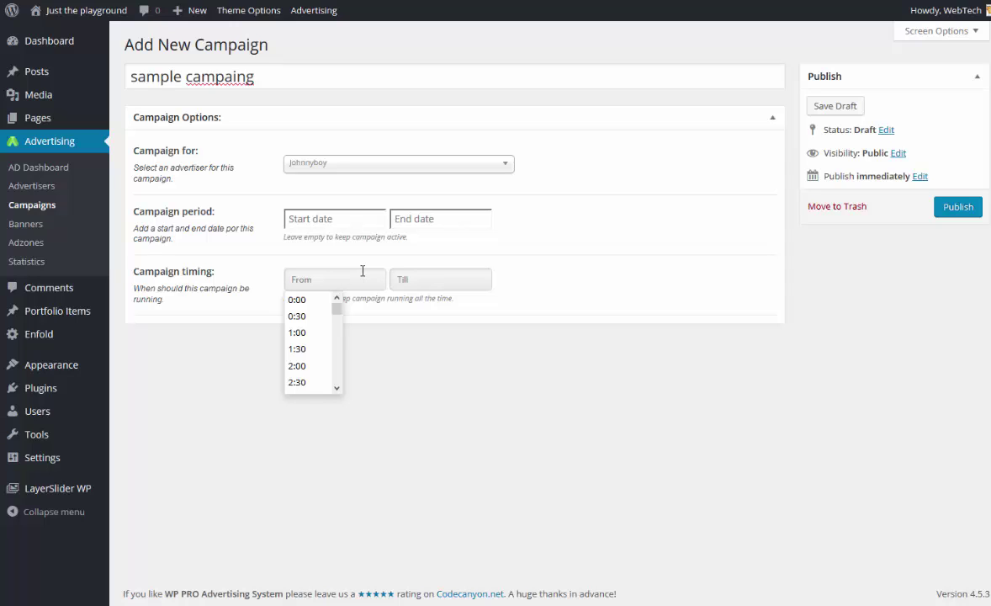
left_click(648, 184)
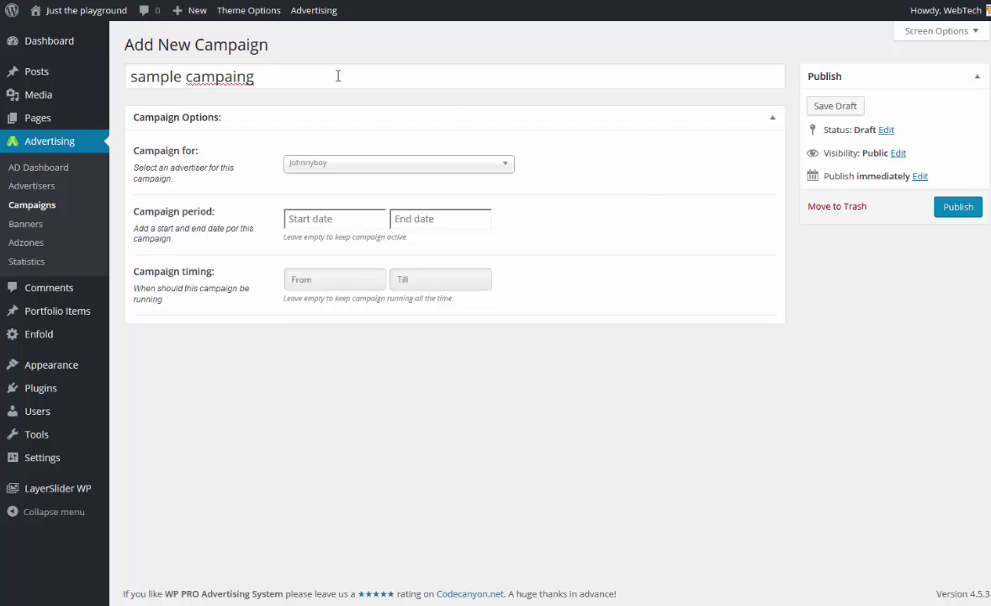
Correct the title to 'sample campaign', publish the campaign, and go to the Banners list.
left_click(242, 77)
right_click(241, 77)
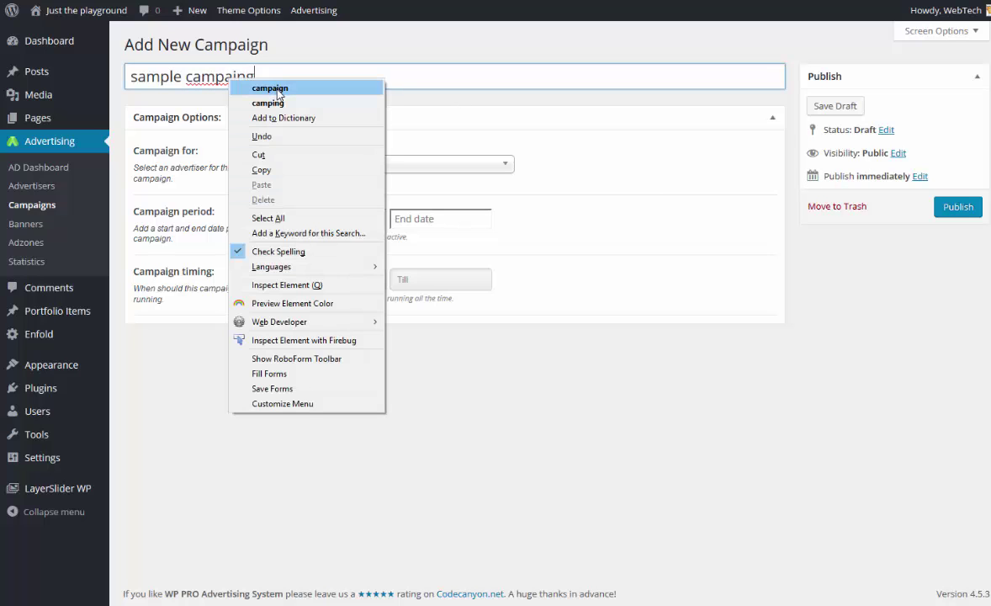
left_click(259, 87)
left_click(948, 211)
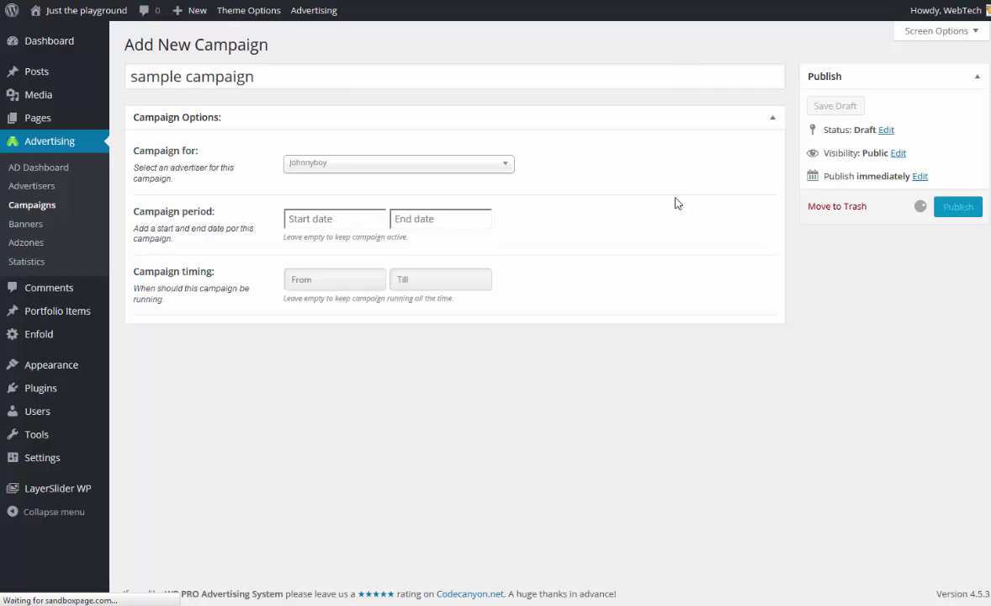
left_click(33, 228)
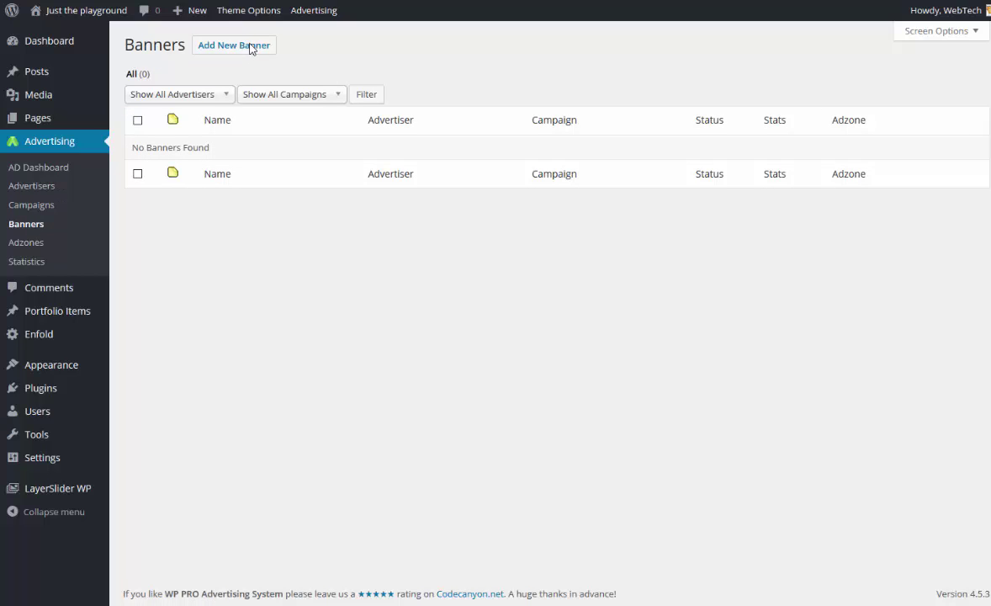
Start a new banner titled 'banner1'.
left_click(250, 47)
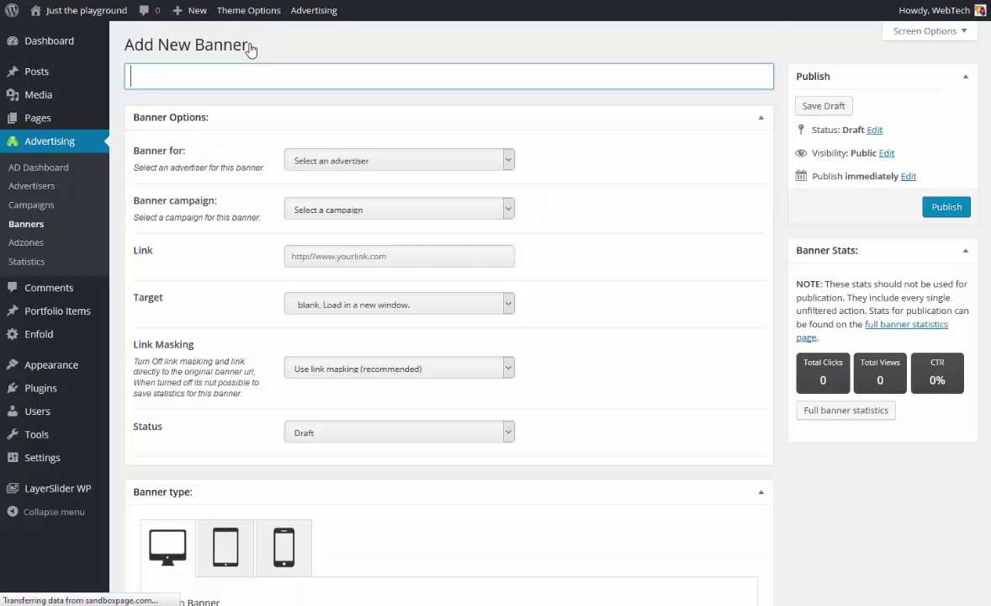
type("banner")
key("Tab")
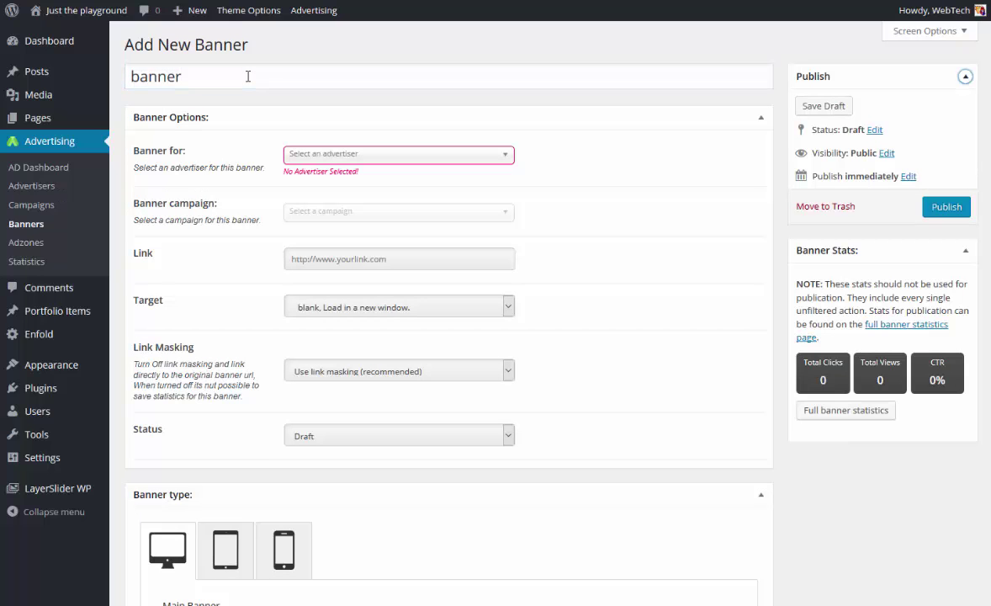
key("BackSpace")
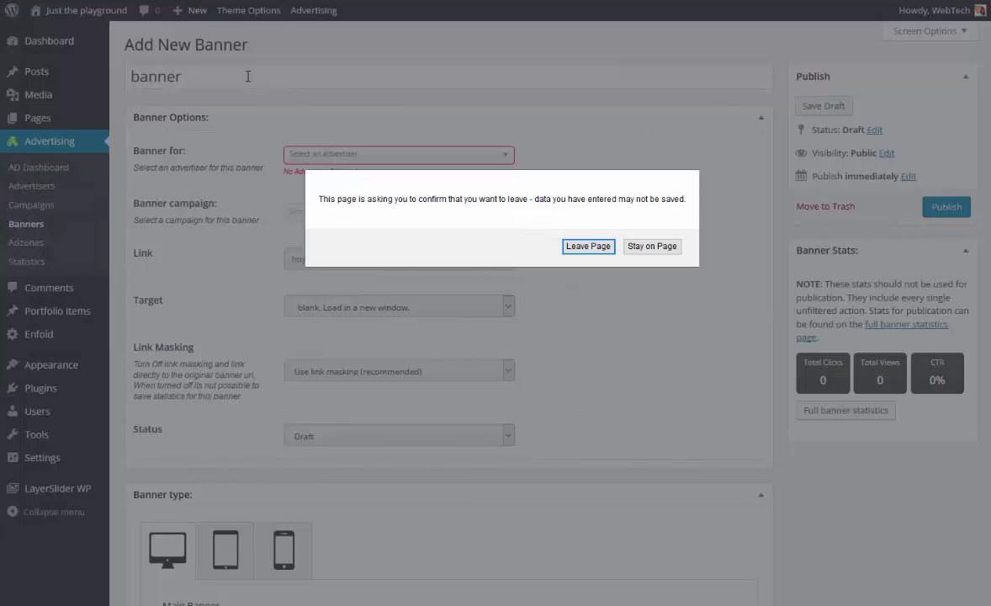
left_click(678, 246)
left_click(246, 75)
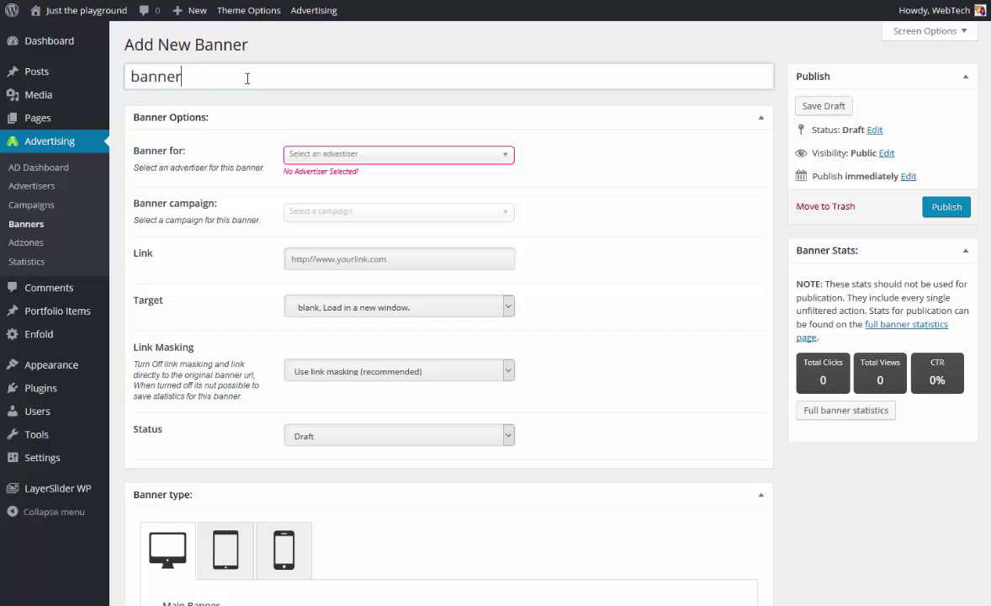
type("1")
key("Tab")
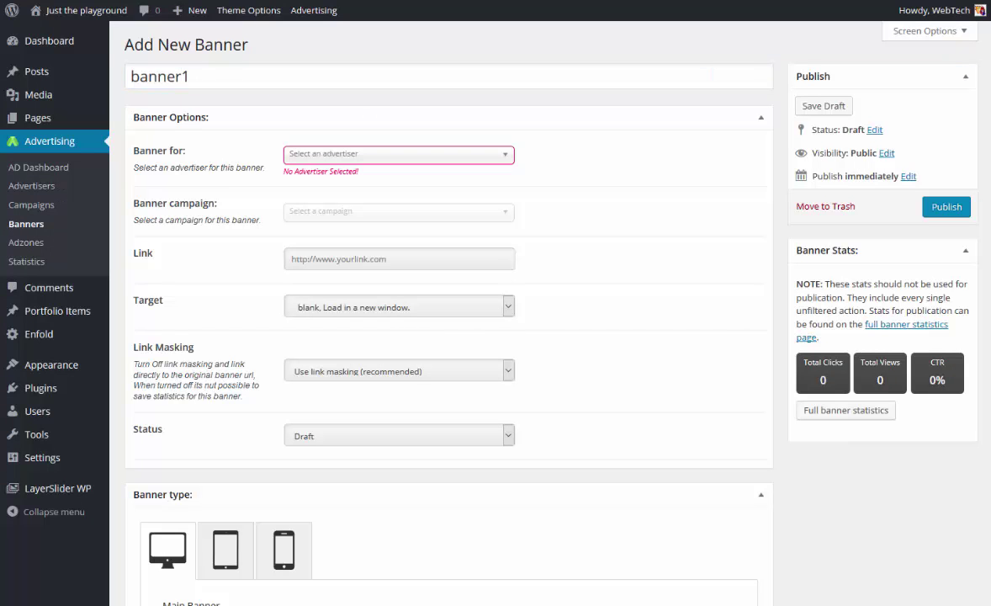
left_click(311, 160)
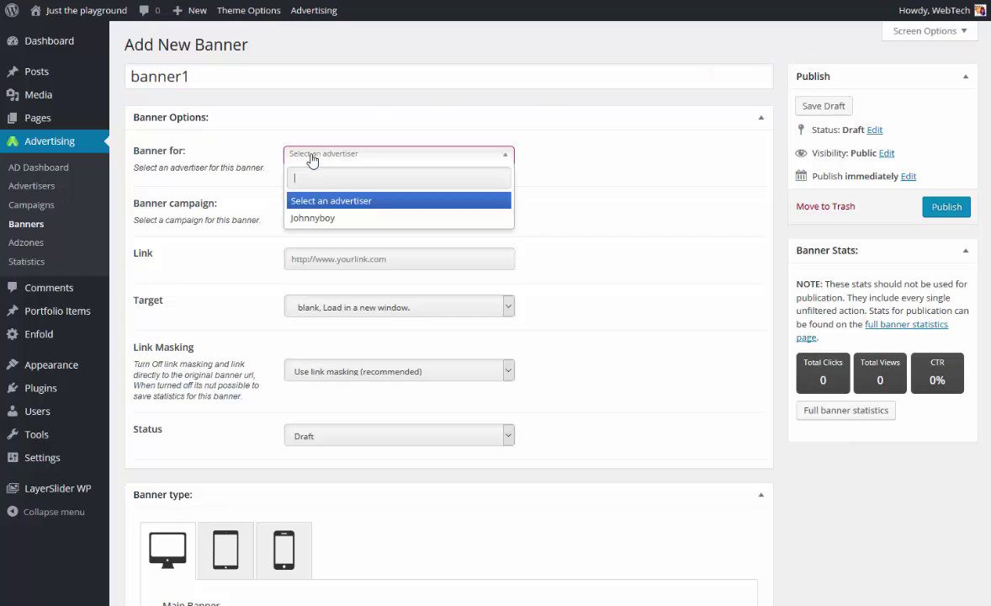
left_click(331, 217)
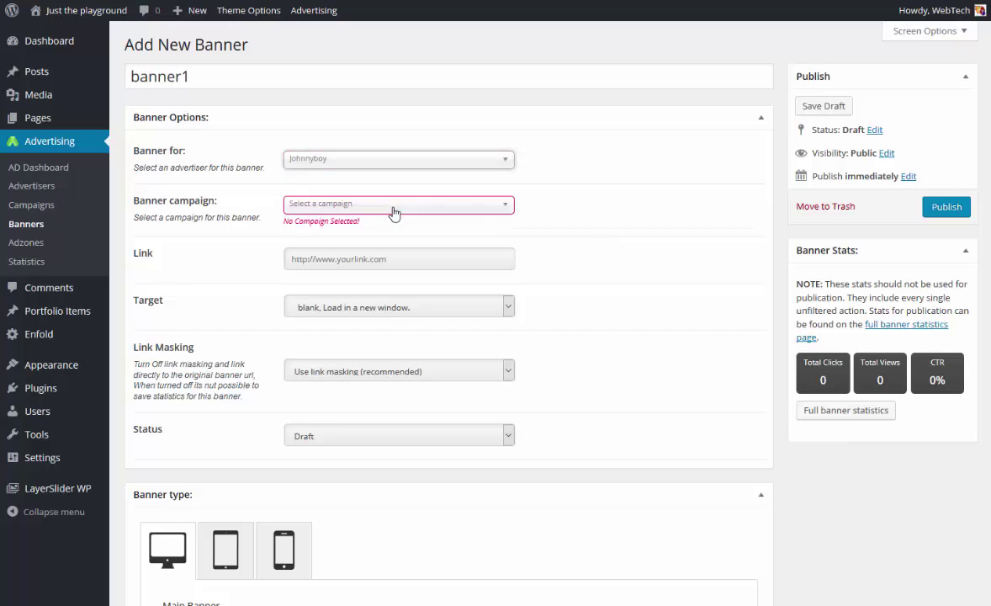
left_click(391, 212)
left_click(368, 268)
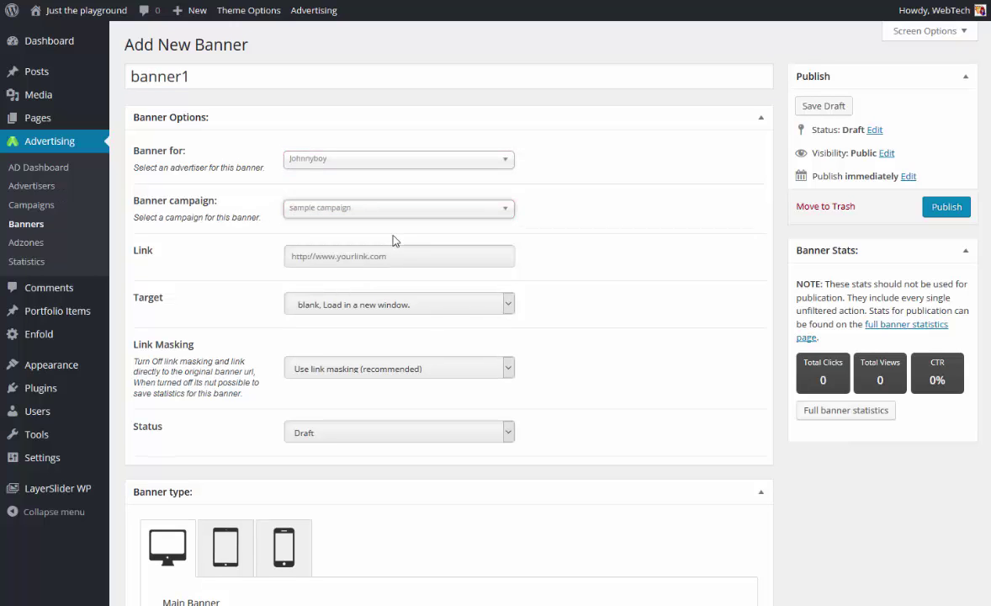
left_click(401, 258)
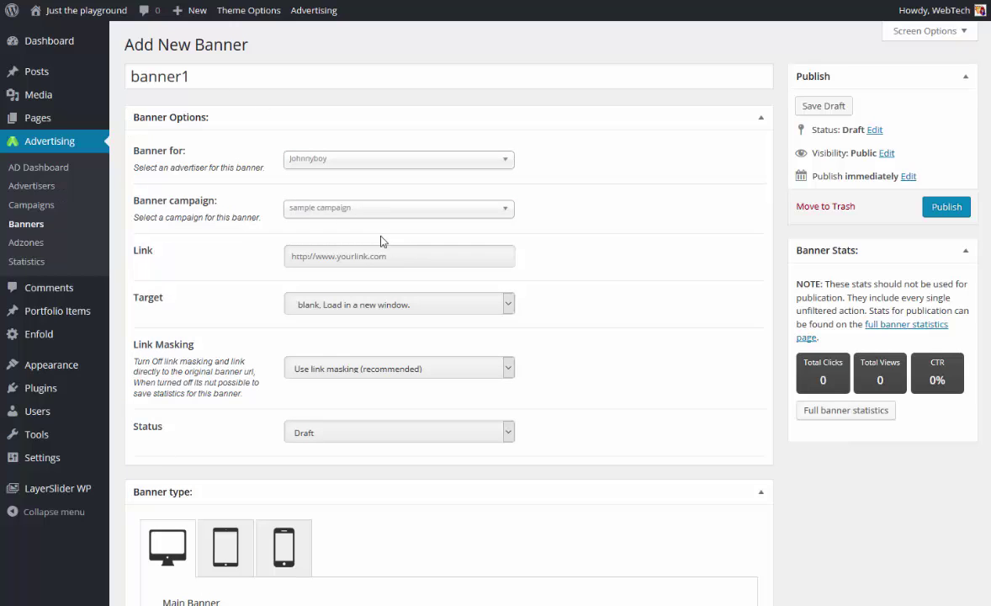
type("http://johnopverall.com")
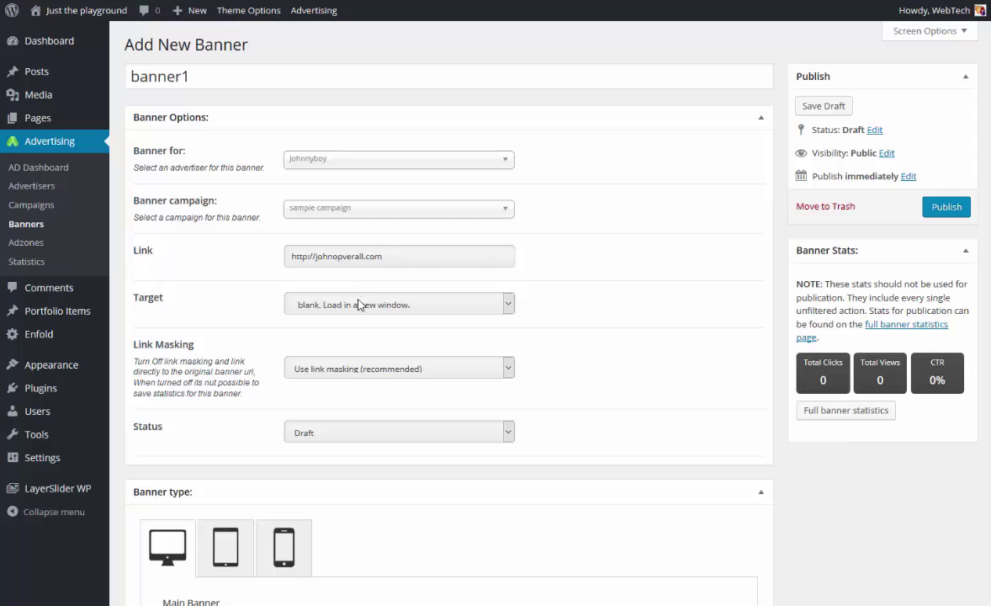
Keep the link opening in a new window with recommended masking, and set status Active.
left_click(362, 304)
left_click(354, 309)
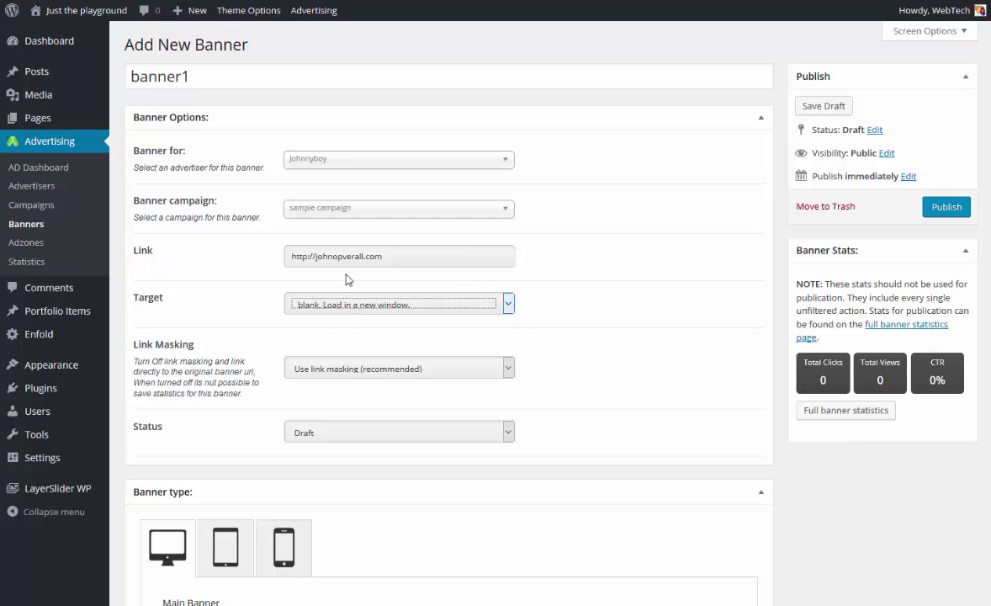
left_click(327, 372)
left_click(328, 373)
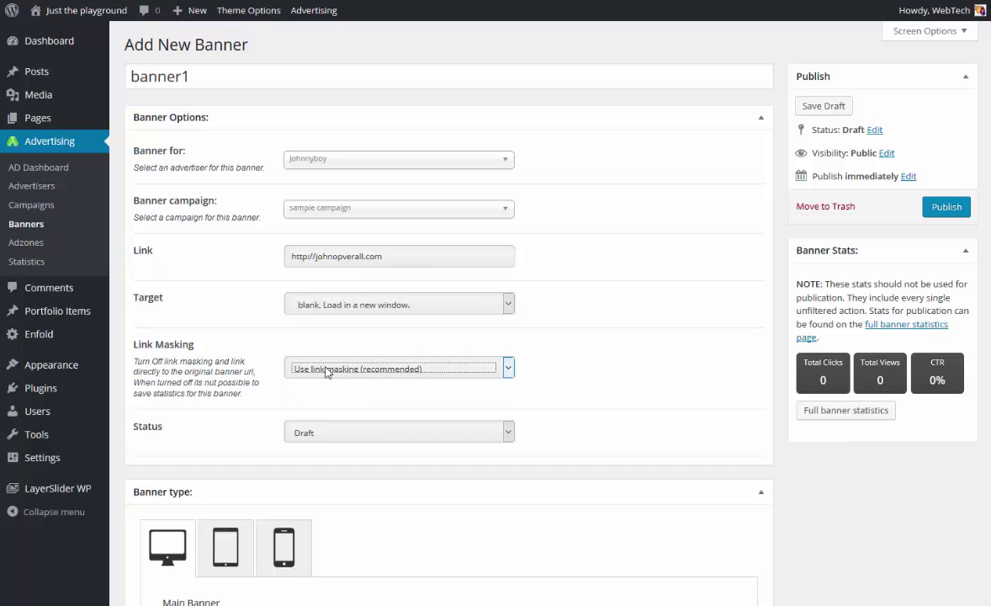
left_click(354, 436)
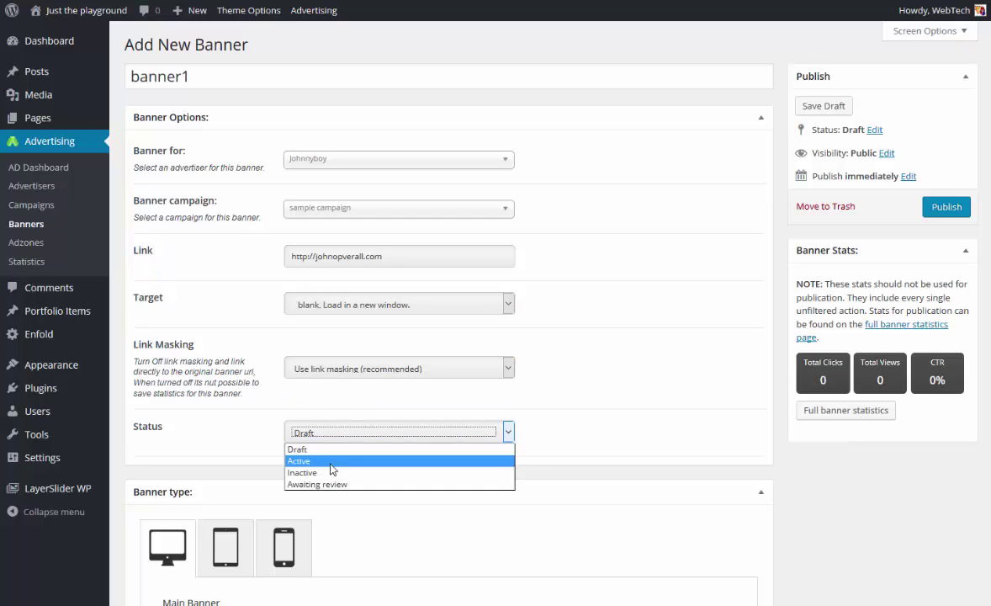
left_click(331, 461)
Keep the banner shown on desktop by leaving 'Hide banner on this device' at No.
scroll(328, 459, "down", 5)
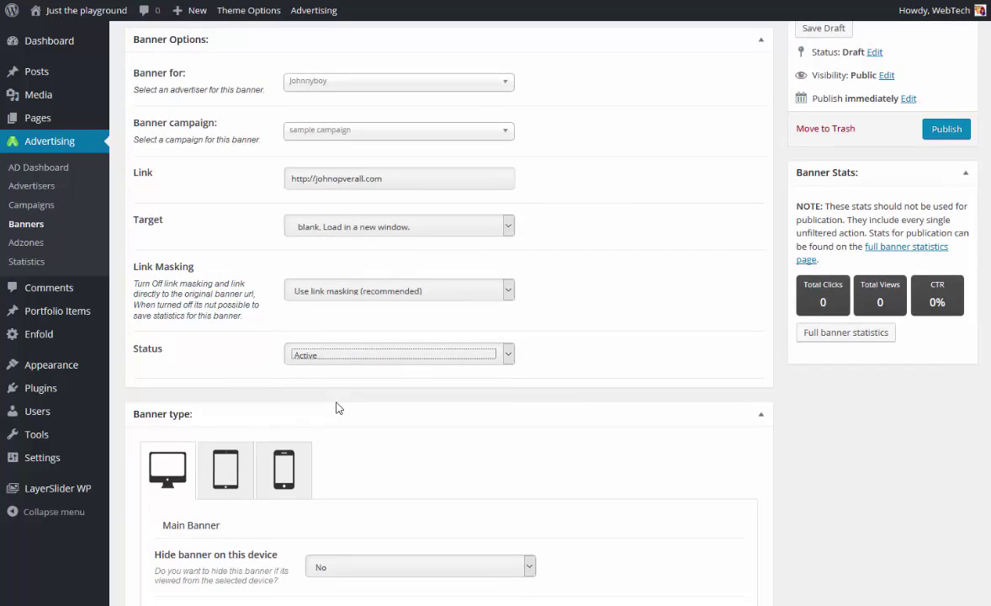
scroll(330, 398, "down", 2)
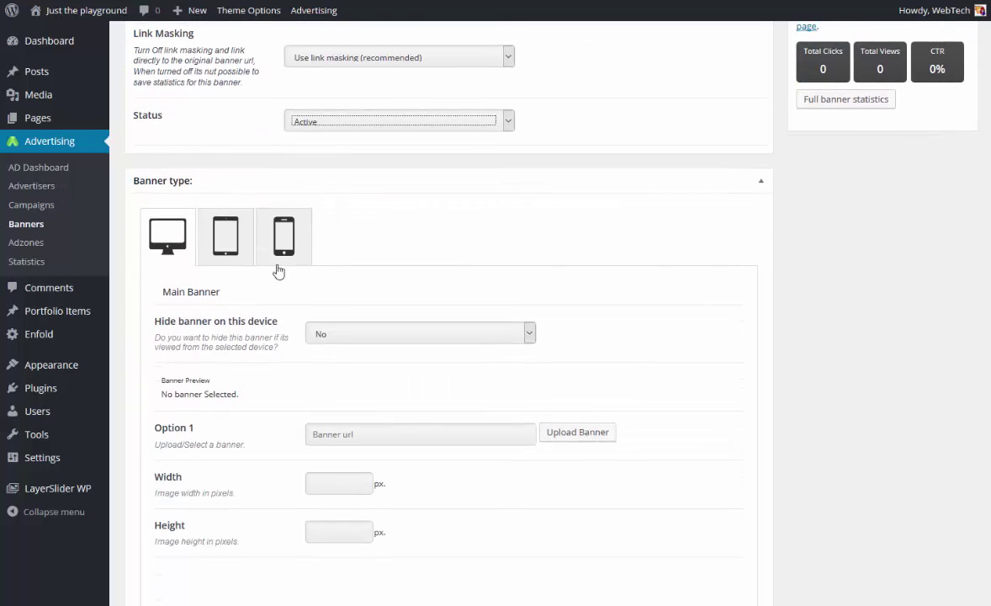
left_click(344, 334)
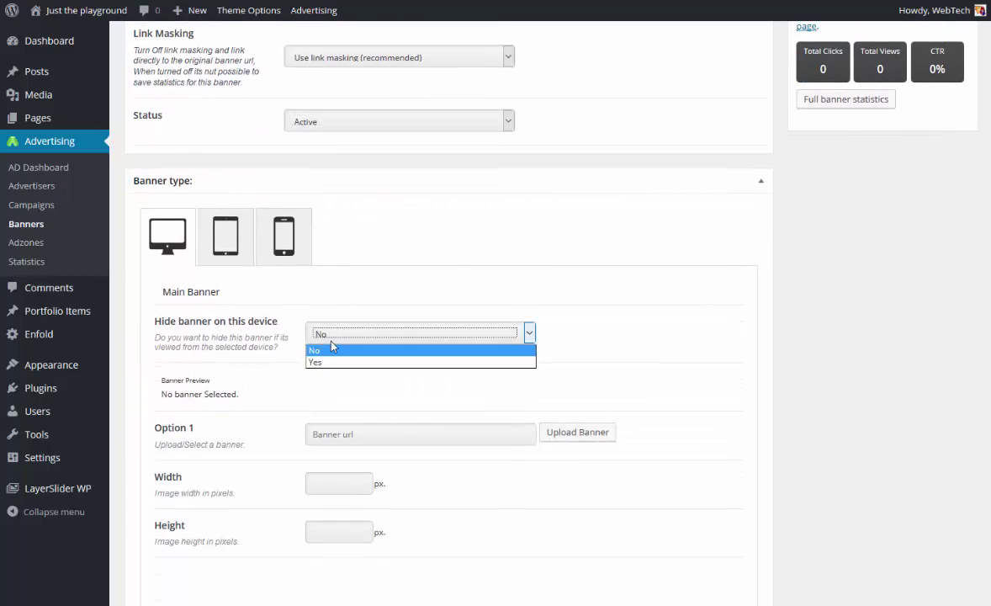
left_click(332, 345)
Insert banner-ad-728x90-white-on-black.png from the Media Library as the main banner.
scroll(324, 320, "down", 3)
left_click(362, 281)
left_click(548, 280)
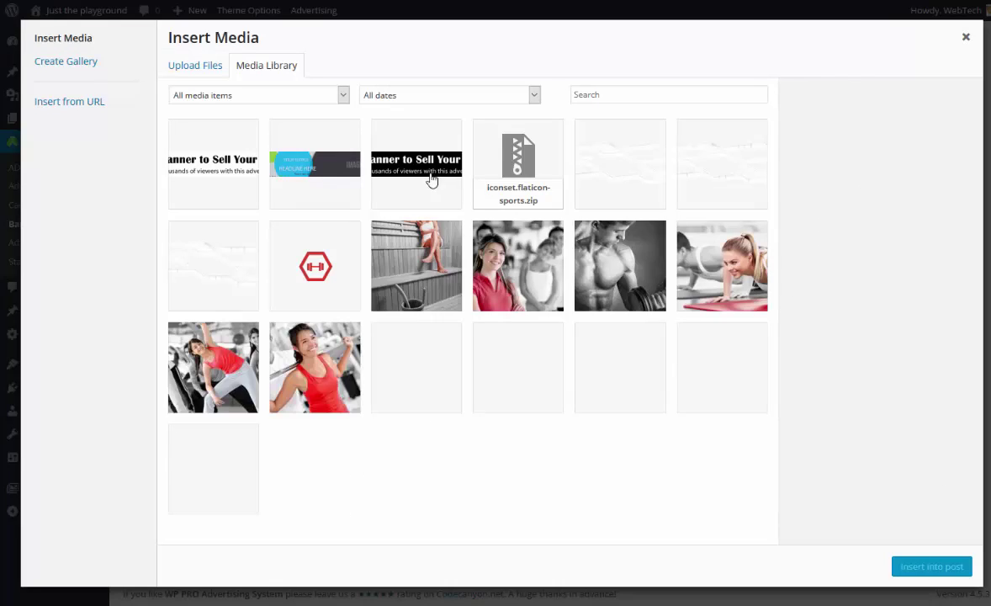
left_click(389, 162)
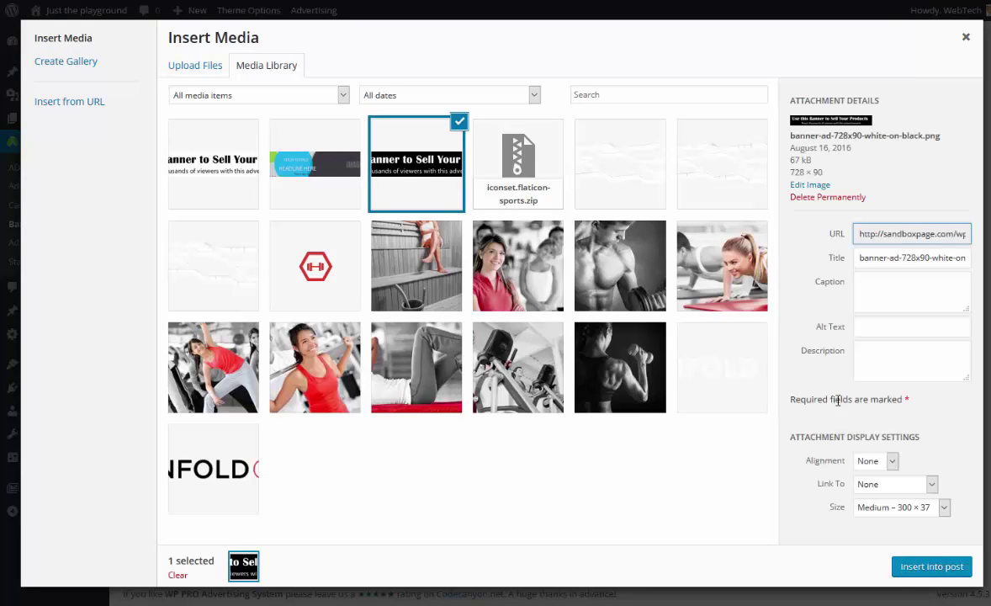
left_click(931, 568)
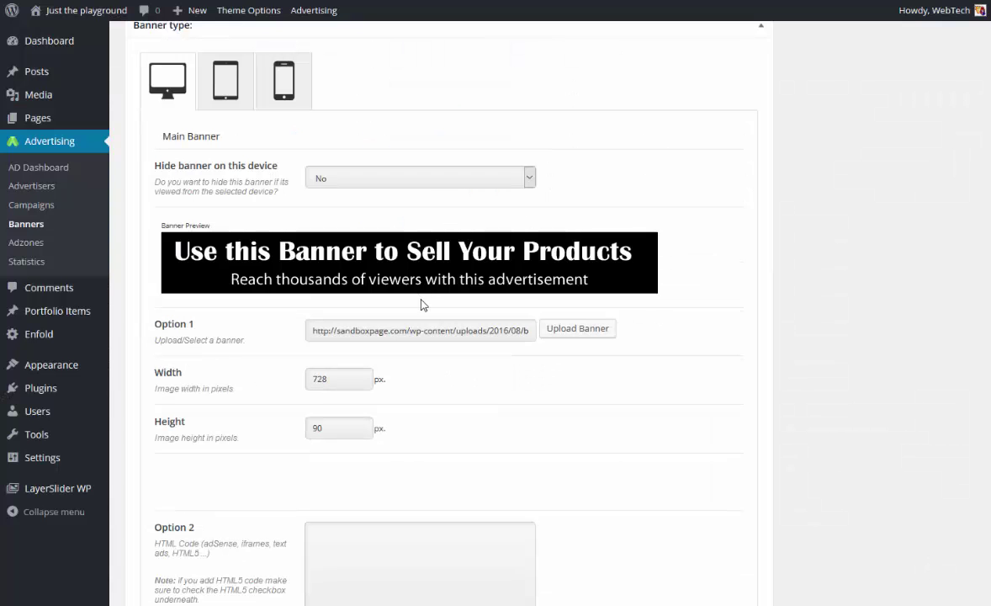
scroll(417, 304, "down", 1)
scroll(409, 283, "down", 1)
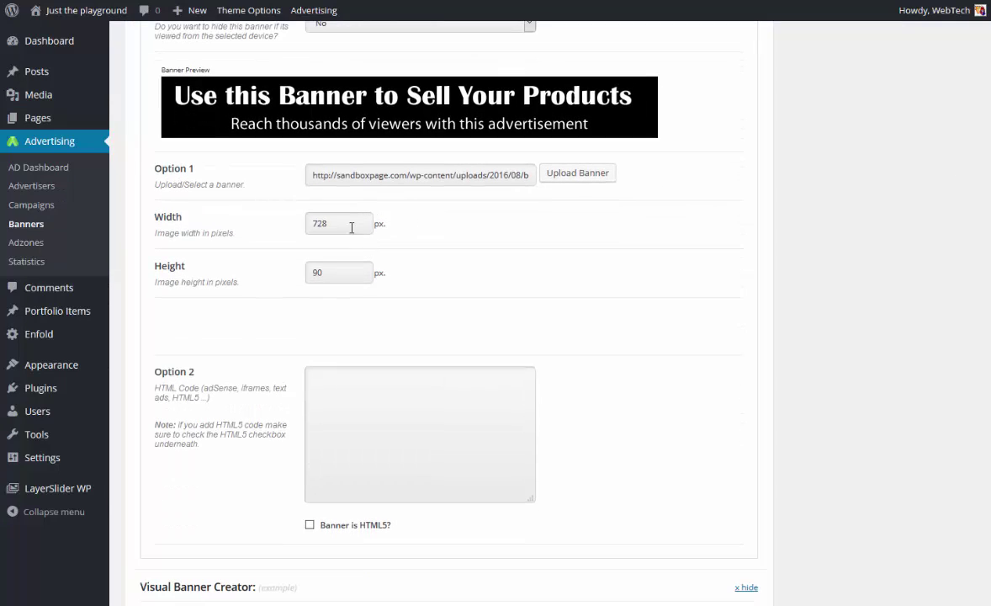
scroll(352, 275, "down", 1)
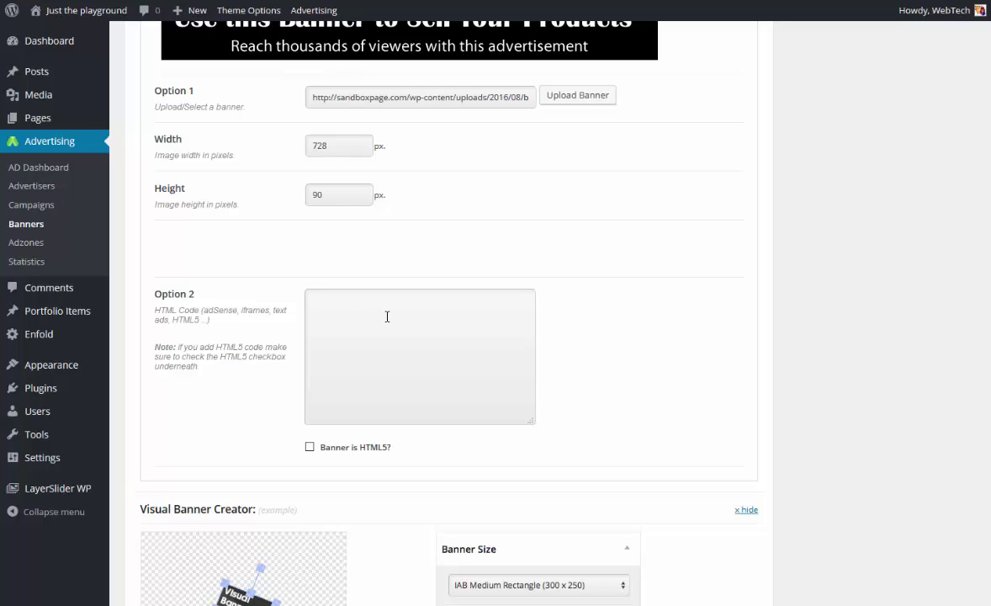
left_click(425, 316)
scroll(430, 312, "down", 3)
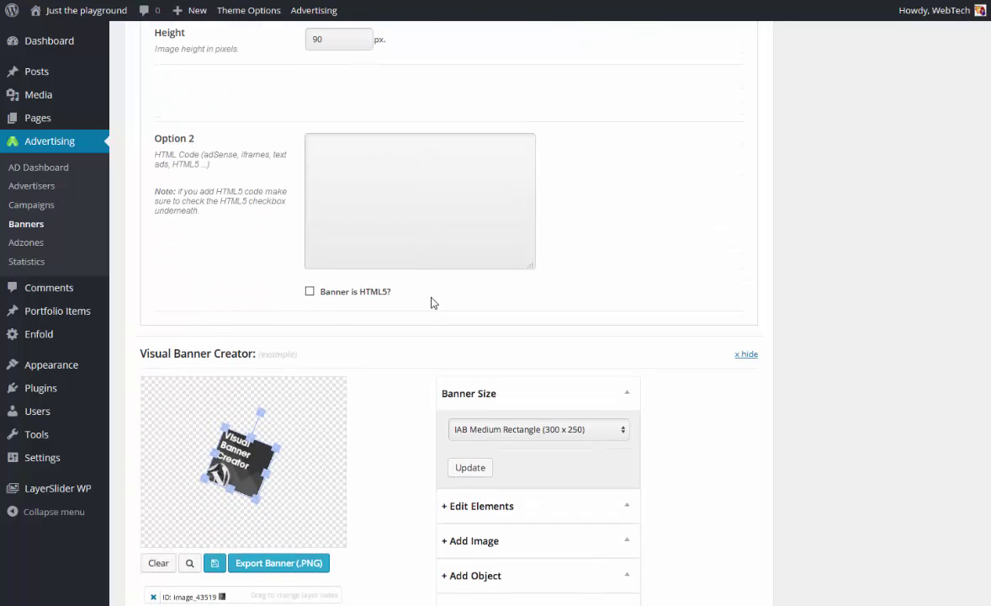
scroll(426, 253, "down", 3)
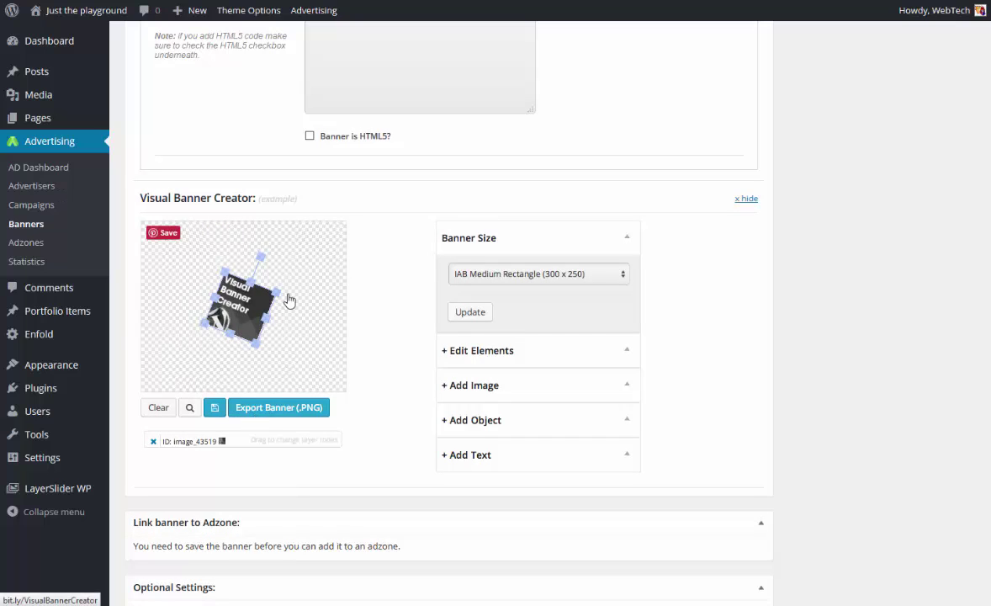
mouse_move(266, 325)
left_mouse_down()
mouse_move(278, 332)
mouse_move(244, 327)
mouse_move(266, 324)
left_mouse_up()
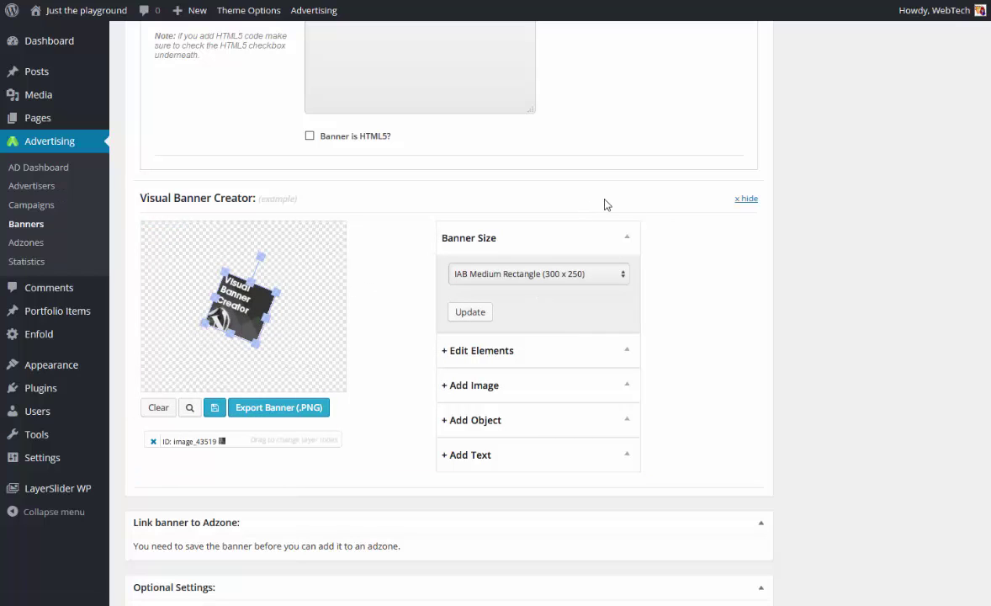
scroll(539, 210, "down", 3)
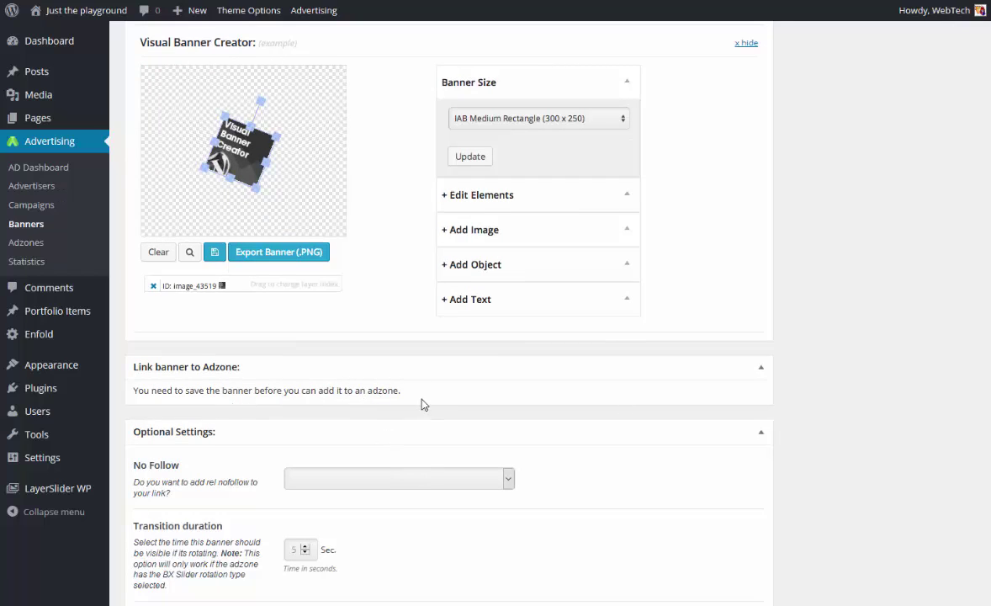
Set banner1's No Follow option to rel="nofollow" in Optional Settings.
scroll(403, 335, "down", 2)
scroll(403, 318, "down", 2)
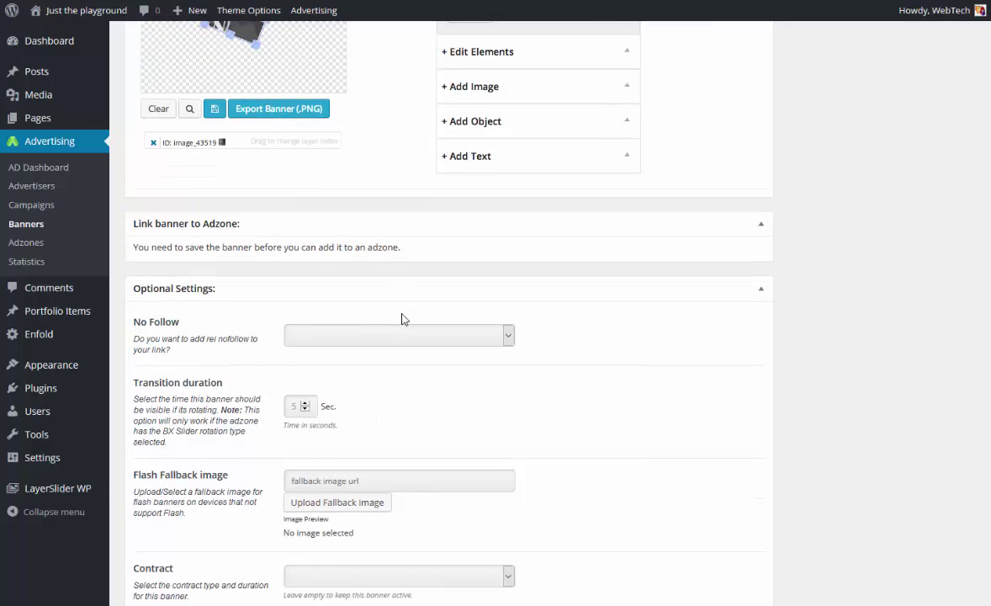
left_click(345, 326)
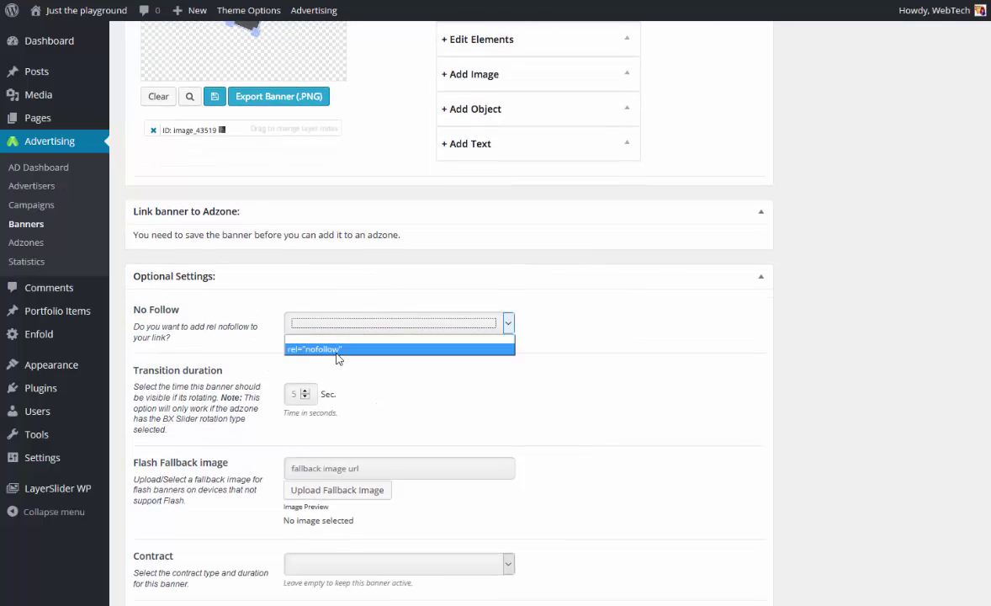
left_click(336, 349)
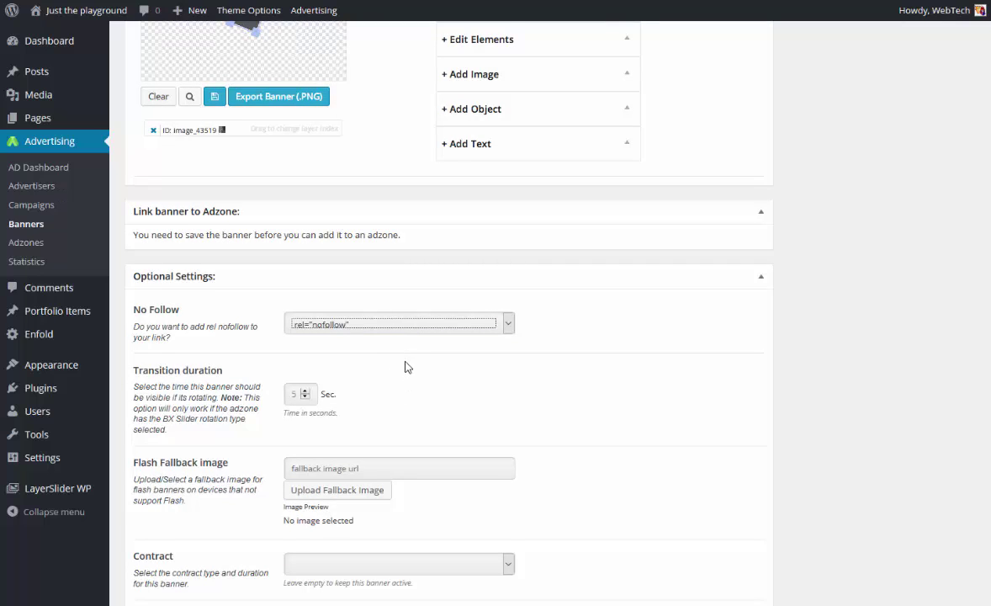
scroll(405, 367, "down", 1)
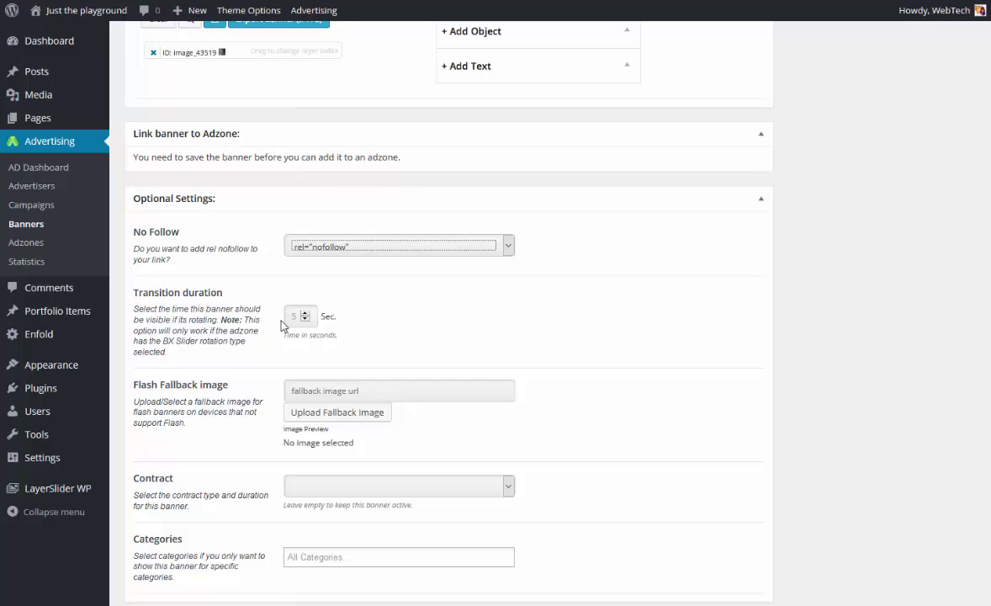
scroll(284, 370, "down", 1)
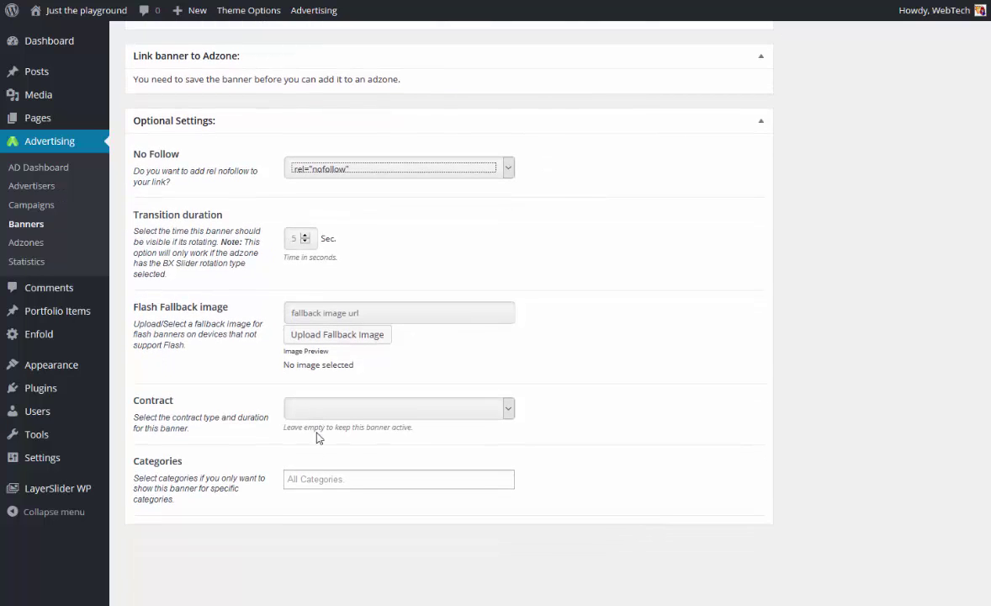
scroll(664, 425, "up", 18)
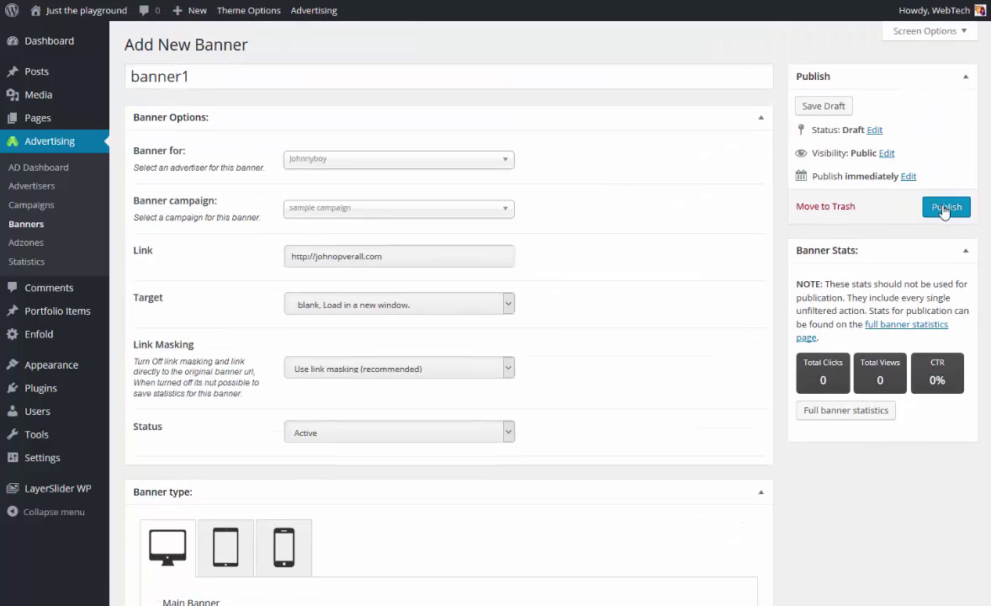
Publish banner1.
left_click(945, 209)
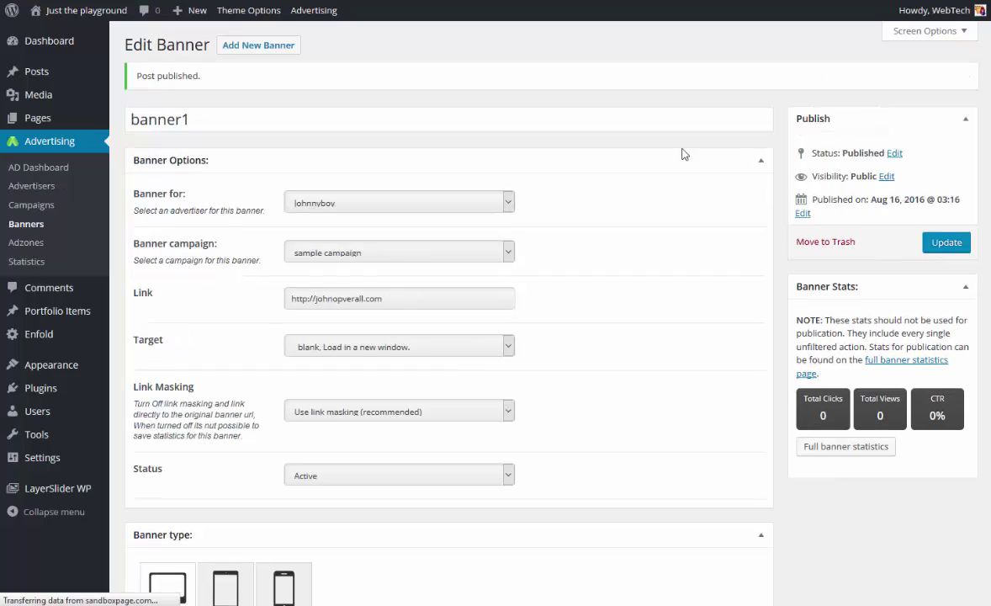
scroll(490, 189, "down", 3)
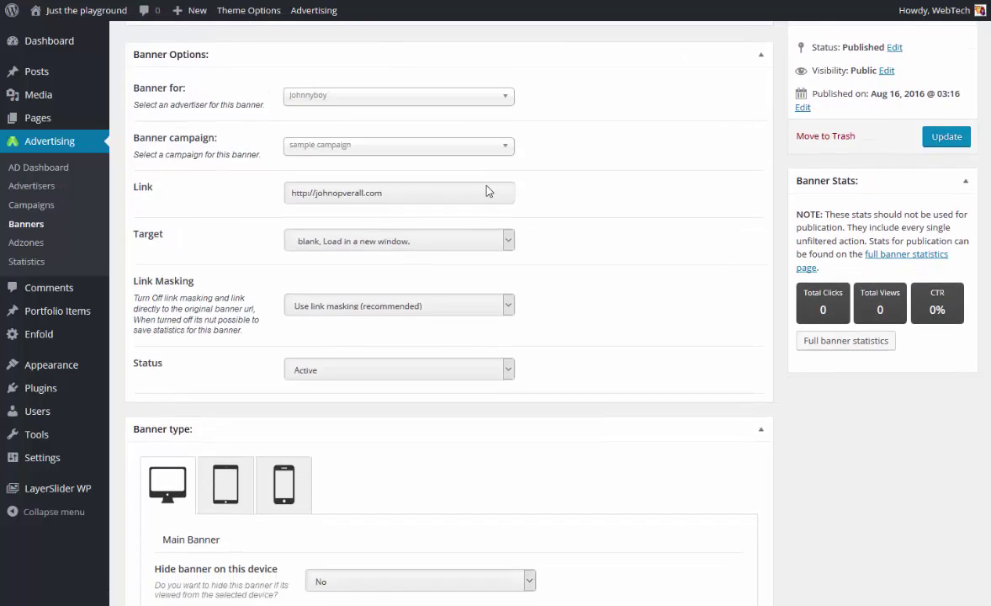
scroll(484, 194, "down", 6)
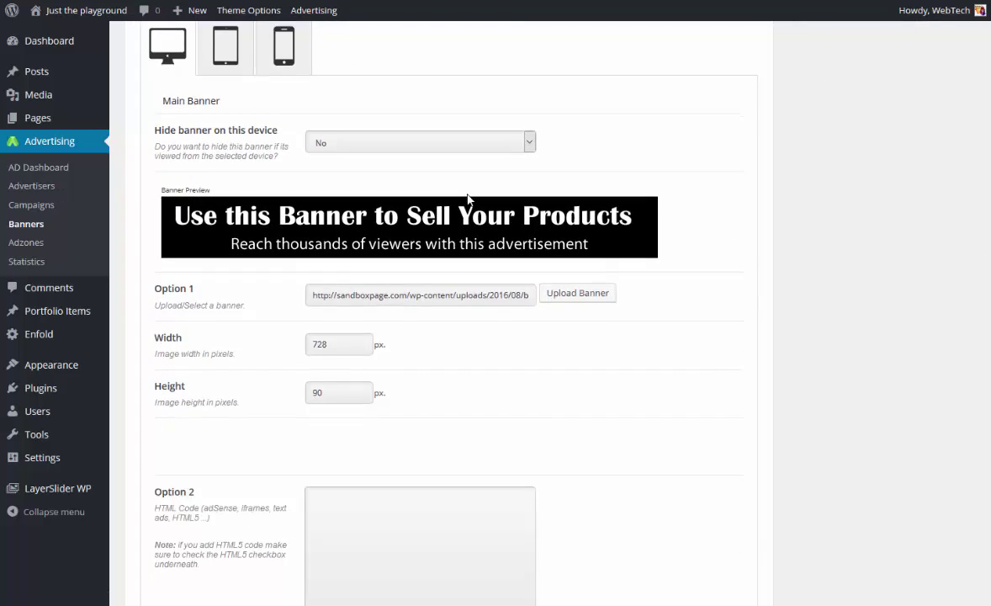
scroll(467, 200, "down", 3)
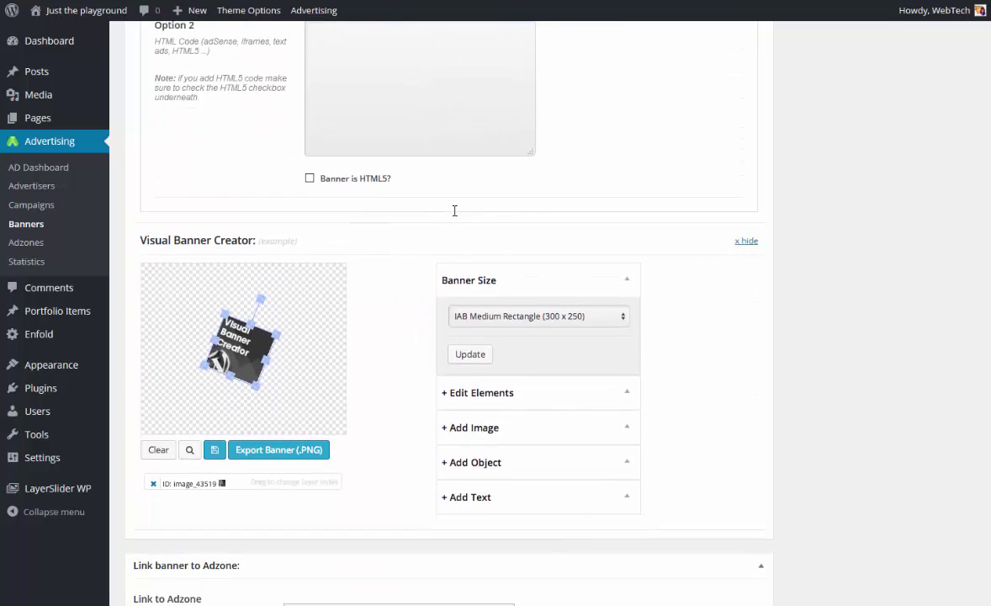
scroll(395, 289, "down", 4)
Link banner1 to the '728 x 90 top of page' adzone and save with Update.
left_click(365, 303)
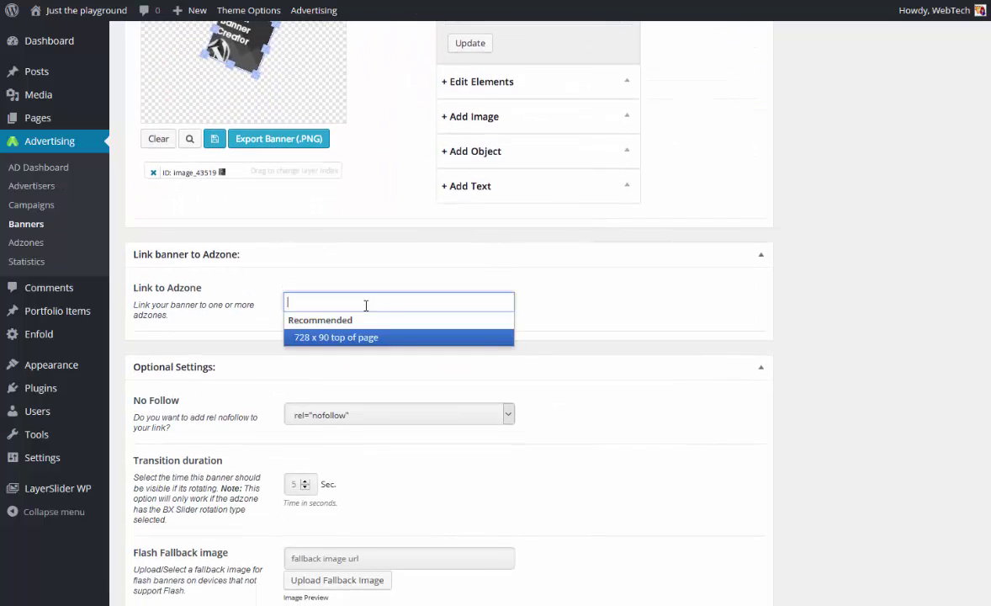
left_click(352, 338)
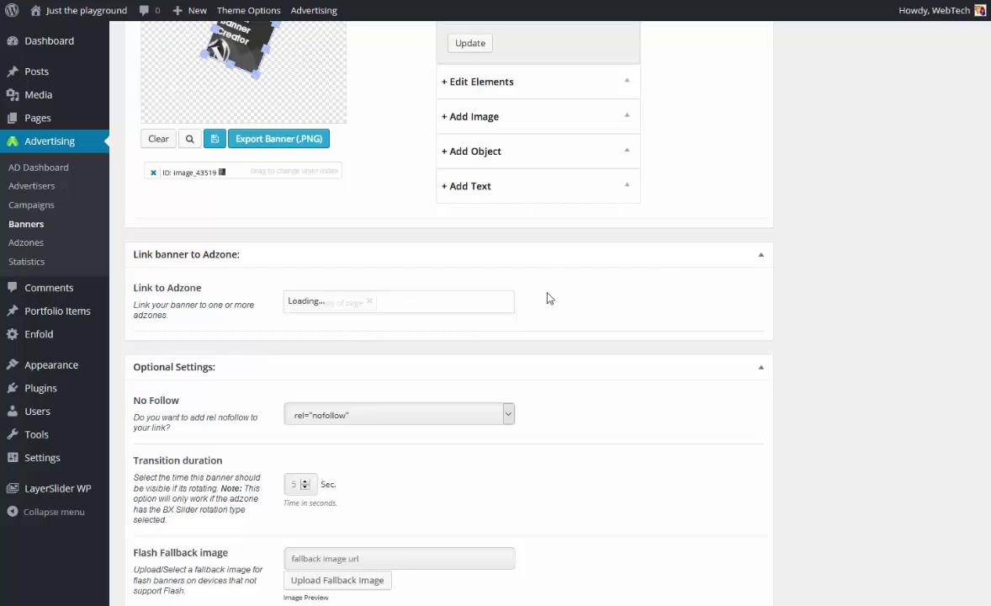
left_click(504, 296)
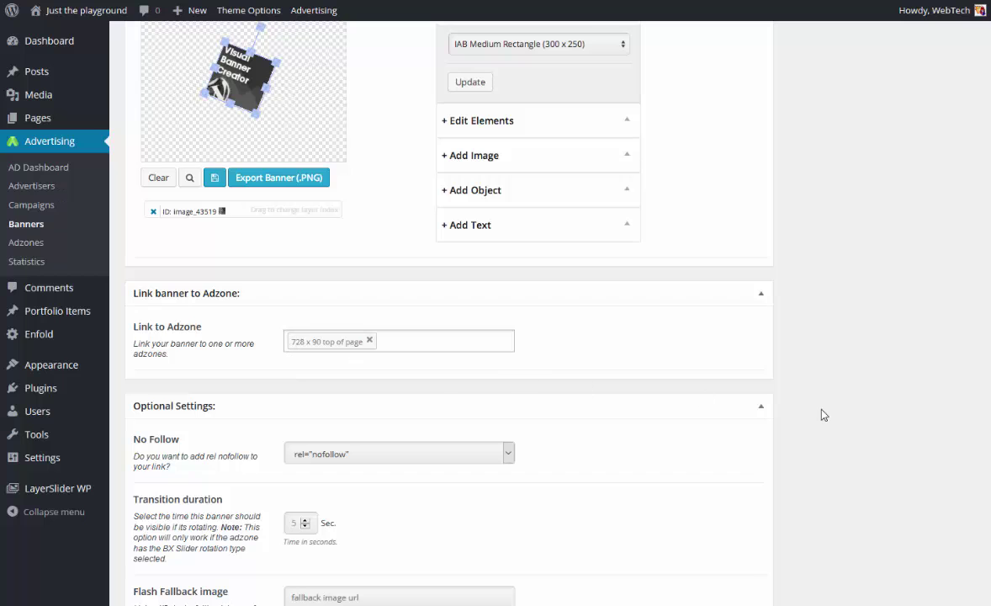
scroll(824, 414, "up", 15)
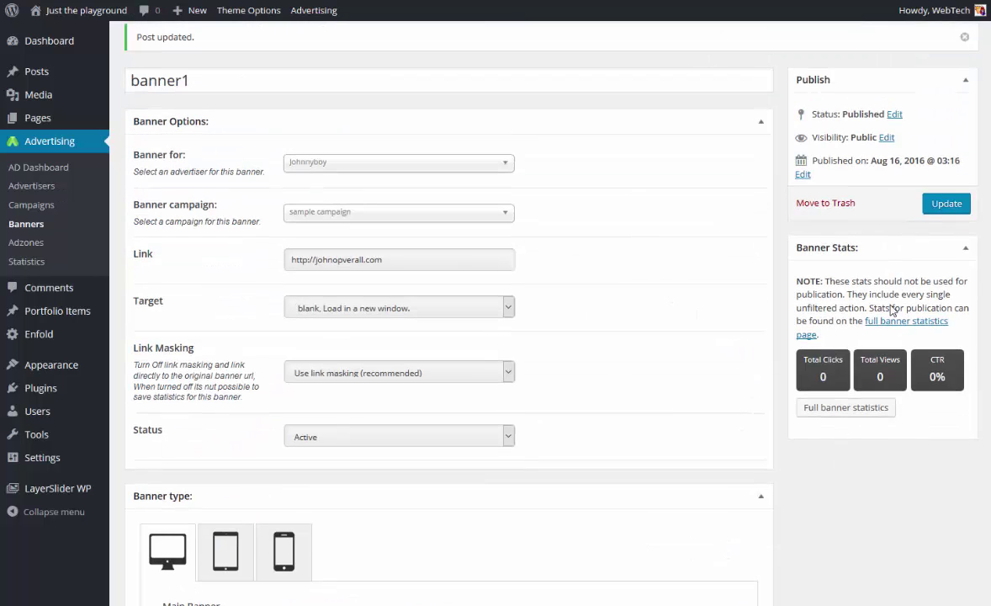
left_click(945, 205)
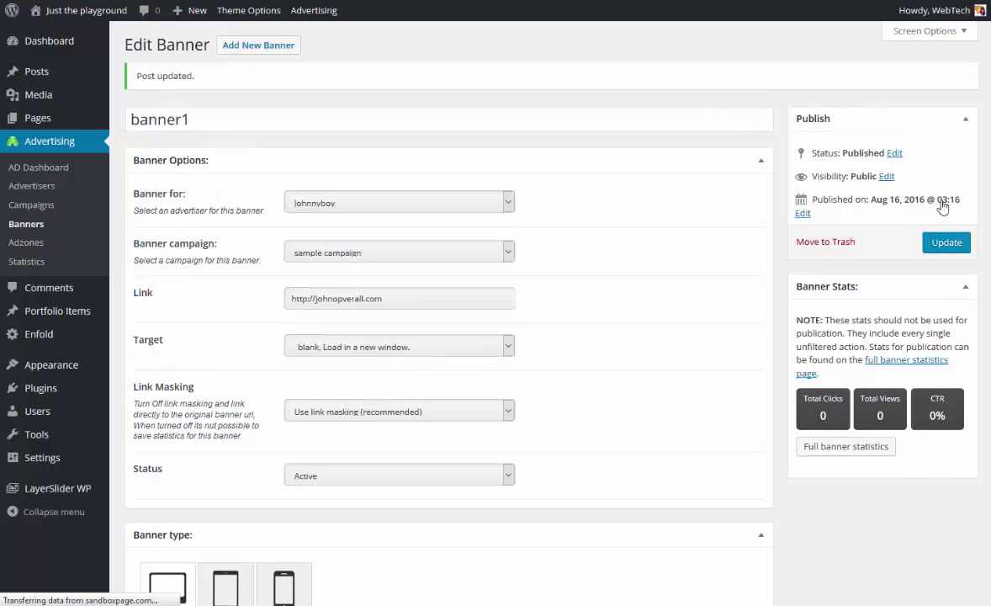
Start a new banner titled 'banner 2', assigned to the existing advertiser and the sample campaign.
left_click(263, 52)
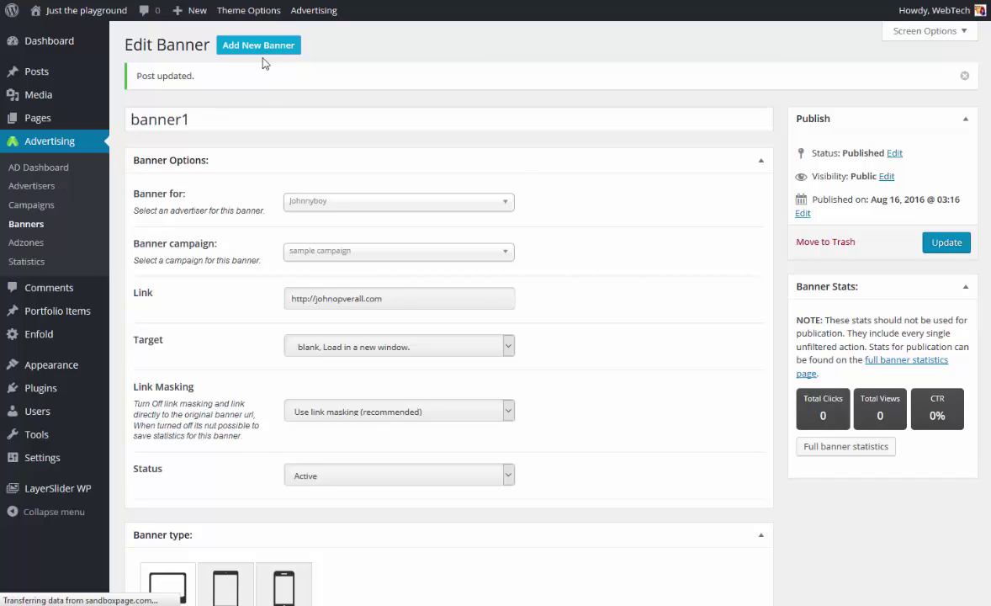
type("banner 2")
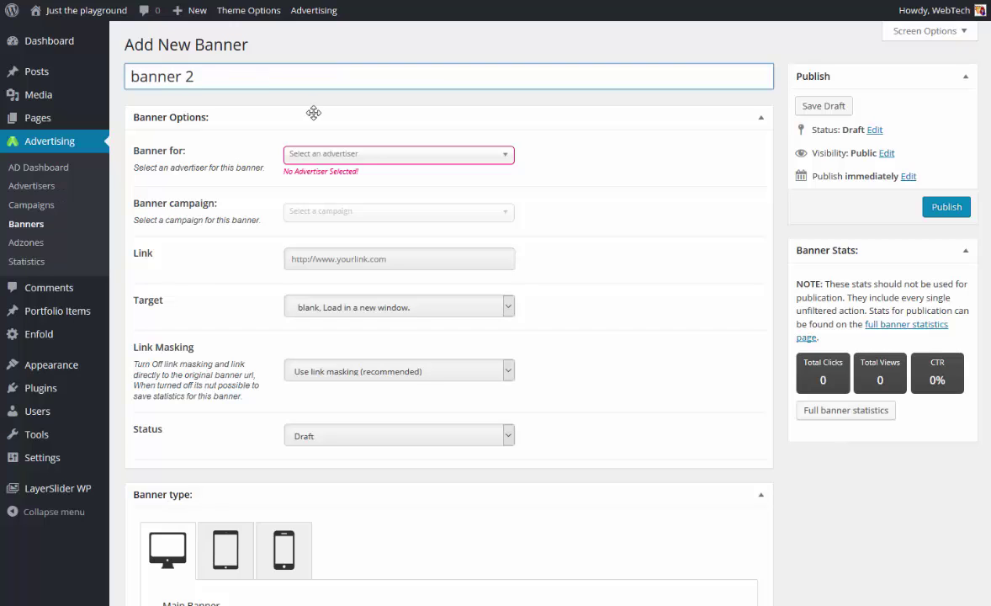
left_click(357, 155)
left_click(342, 220)
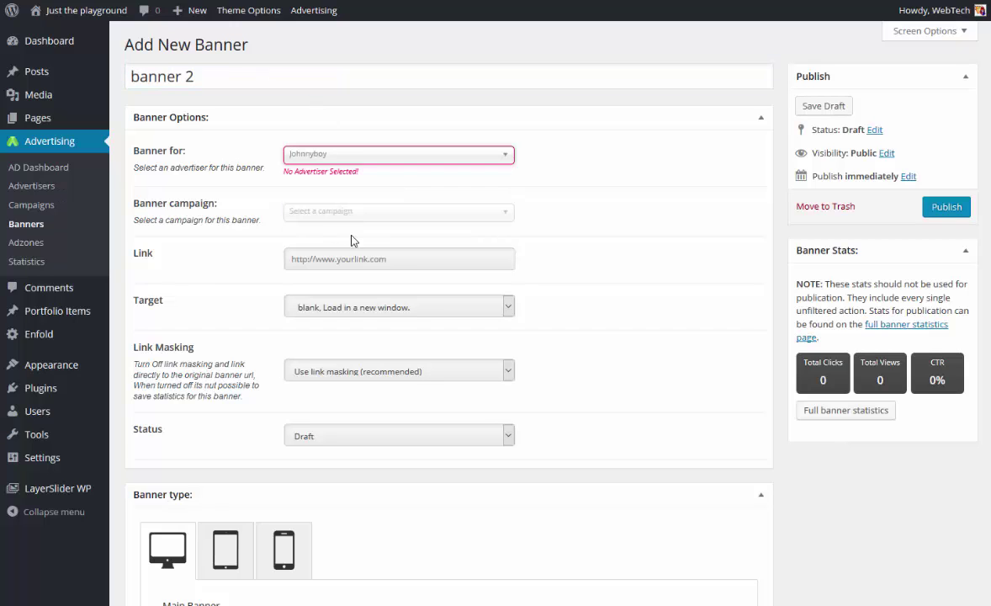
left_click(363, 206)
left_click(341, 271)
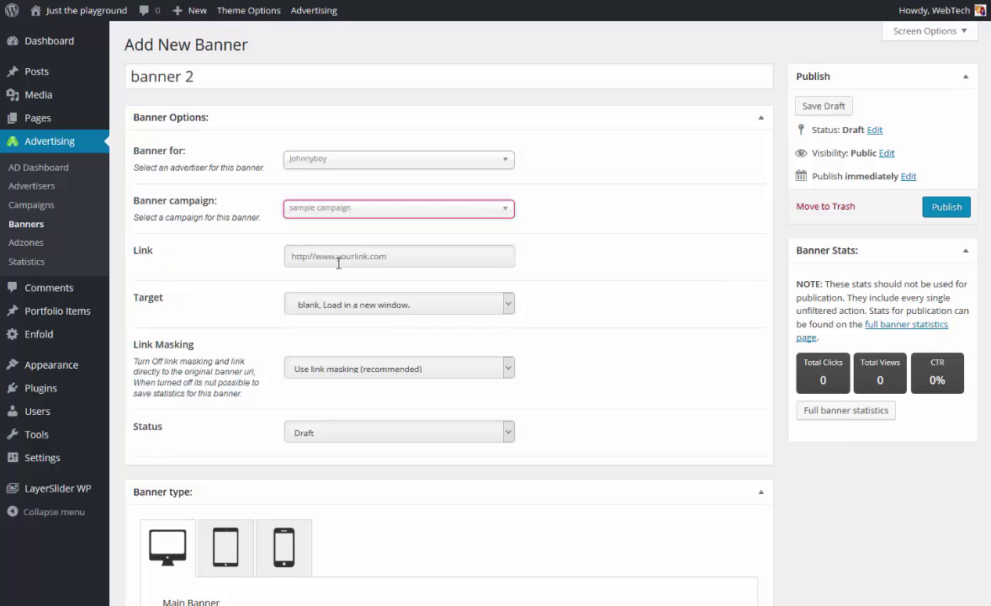
left_click(360, 255)
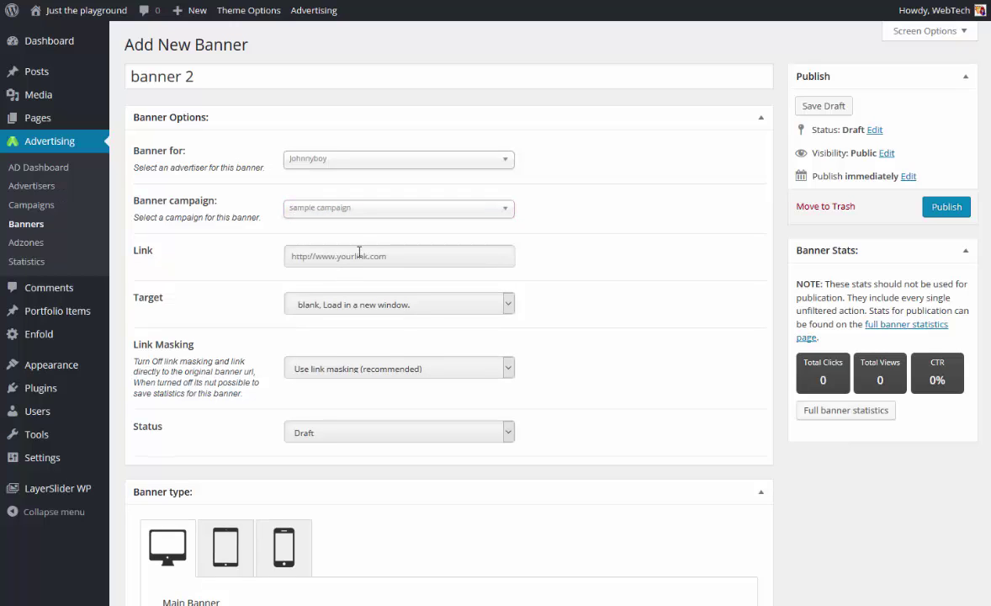
type("http://")
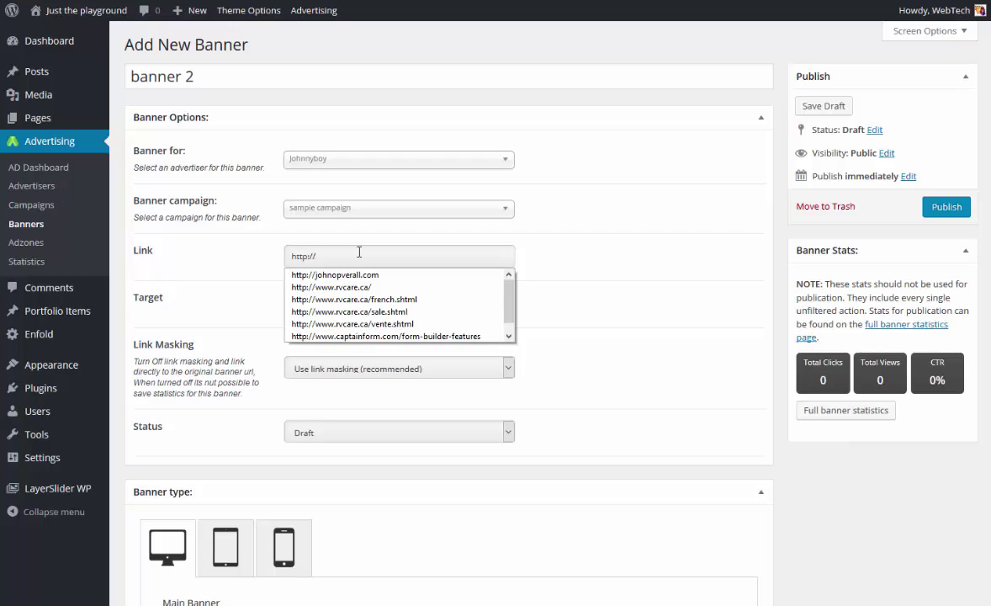
type("wp")
key("BackSpace")
key("BackSpace")
type("wpplug")
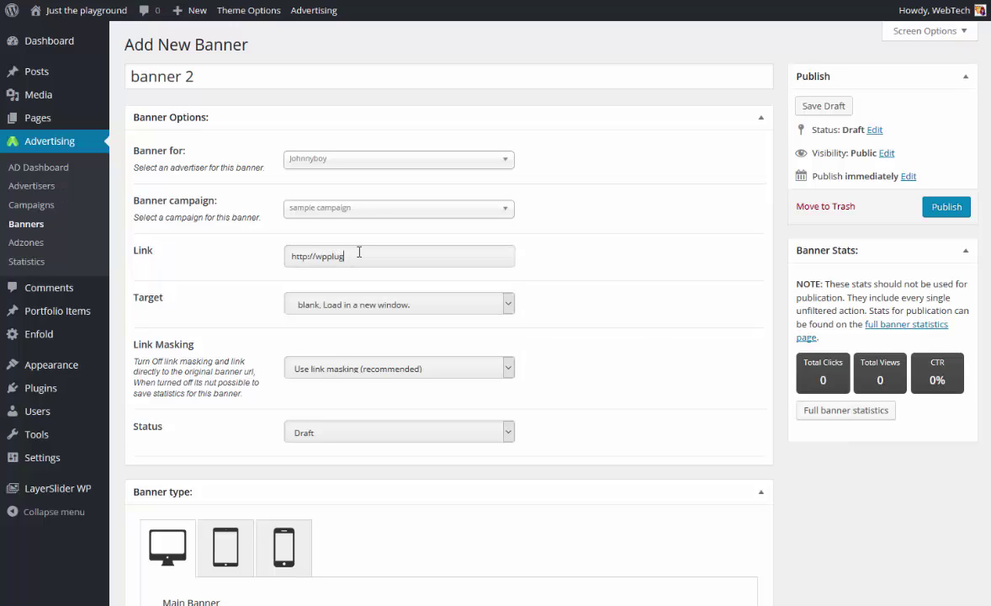
type("insa")
scroll(442, 367, "down", 1)
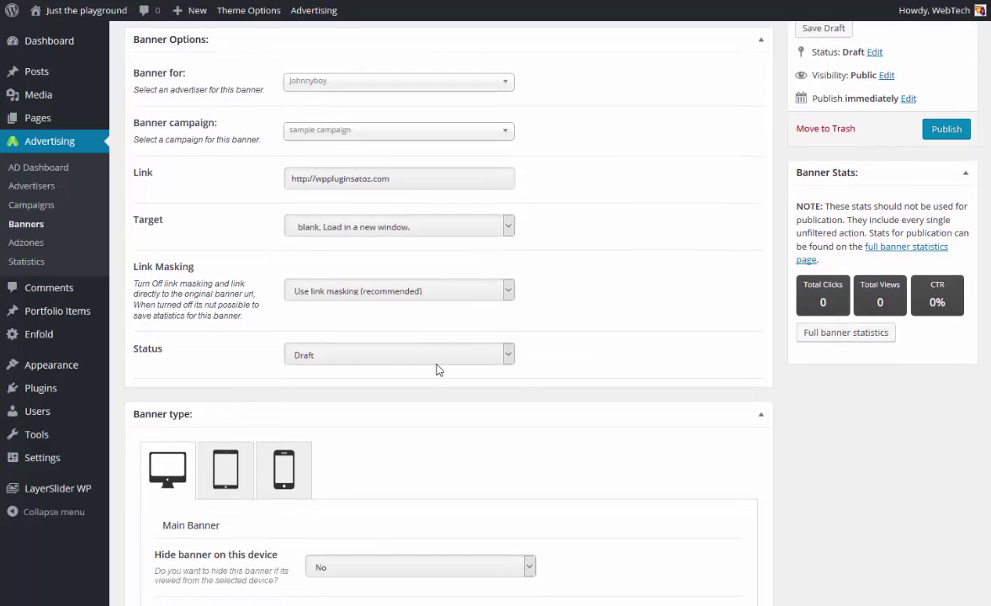
left_click(437, 357)
left_click(421, 385)
scroll(421, 376, "down", 2)
scroll(421, 375, "down", 3)
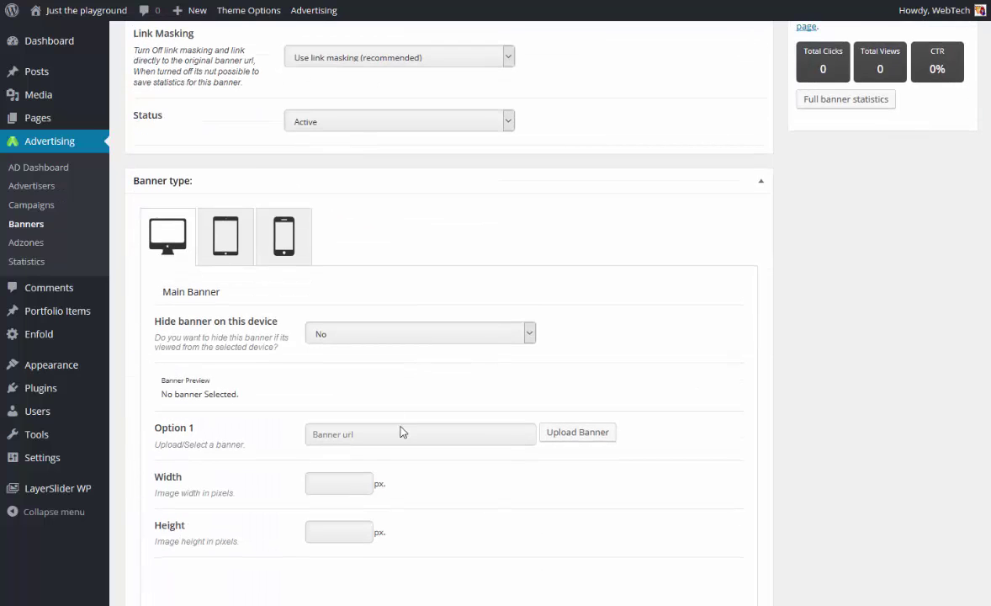
Insert the 728x90.gif image from the Media Library as banner 2's main banner.
left_click(589, 435)
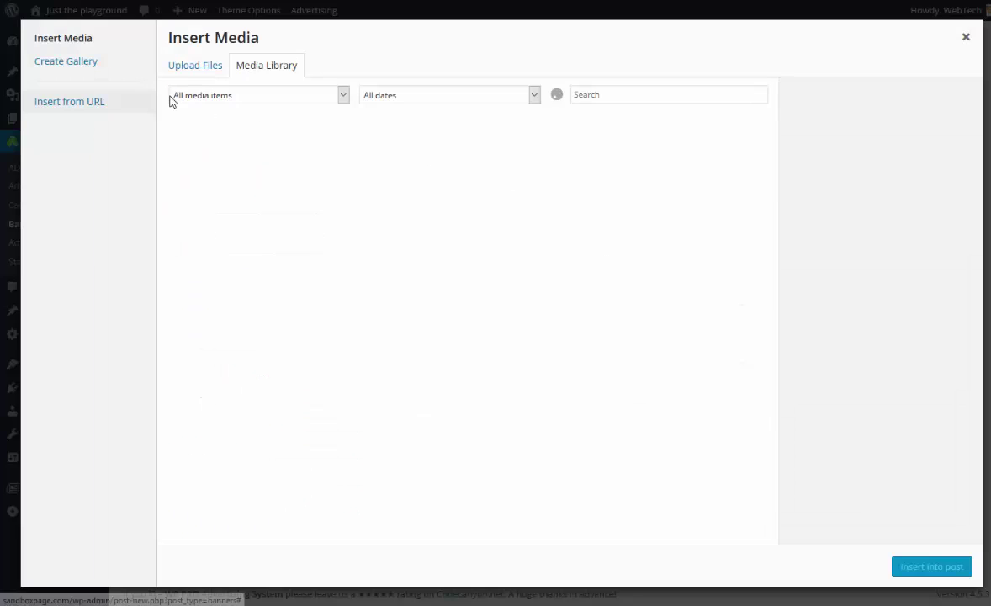
left_click(325, 170)
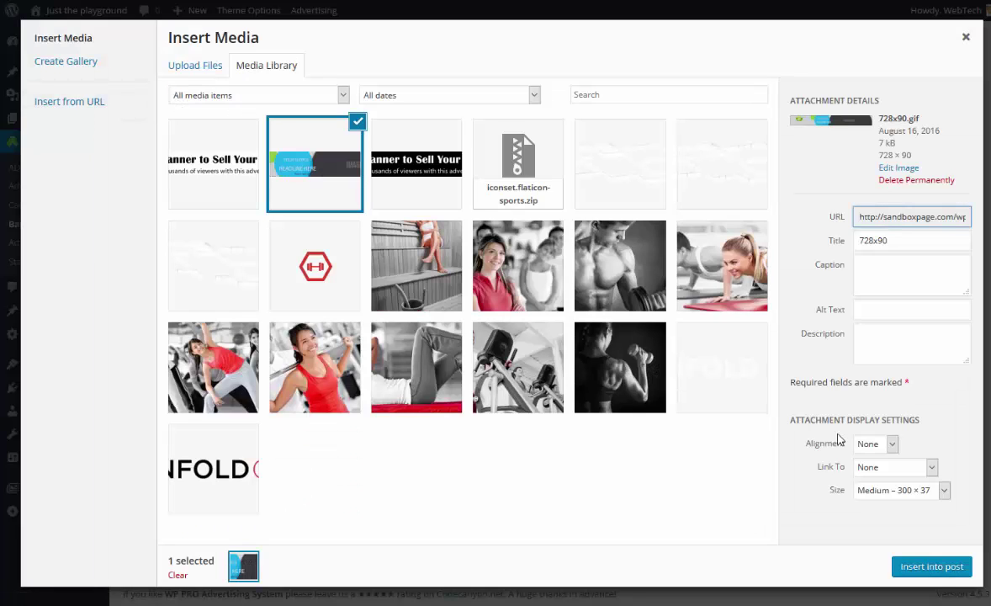
left_click(909, 566)
Set No Follow to add rel="nofollow" to the banner link.
scroll(793, 394, "down", 6)
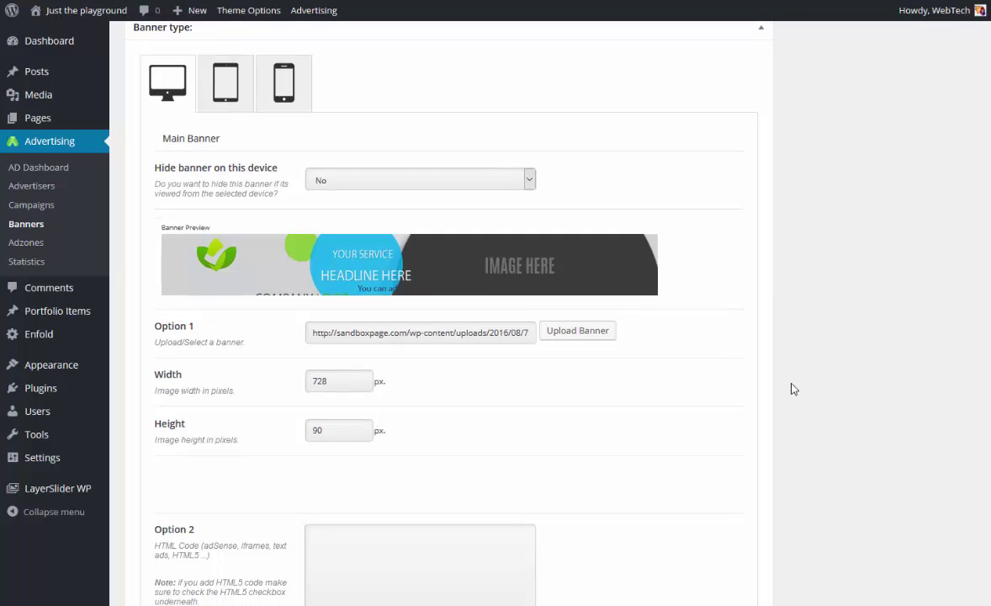
scroll(659, 359, "down", 5)
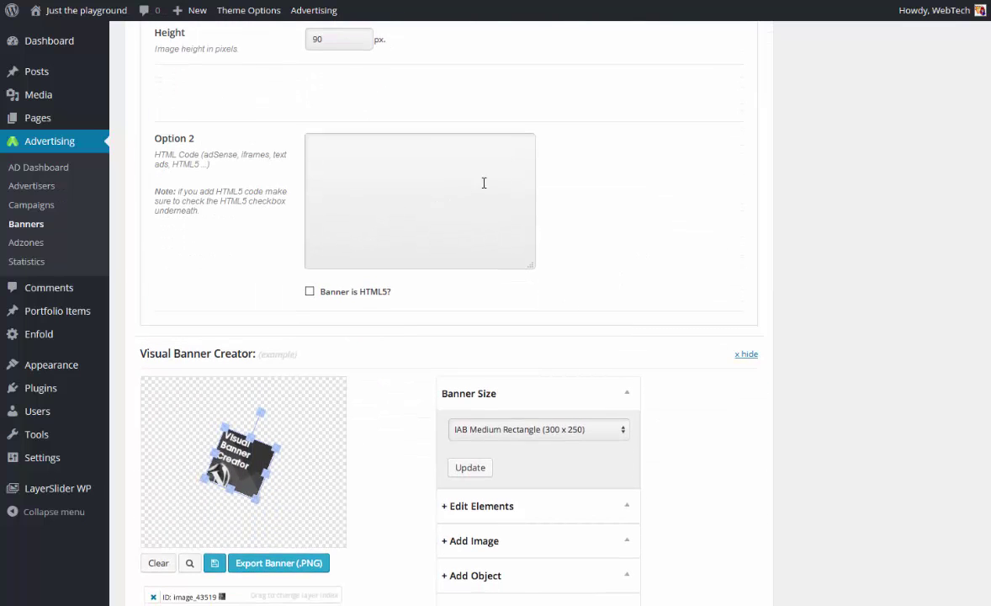
scroll(467, 184, "down", 5)
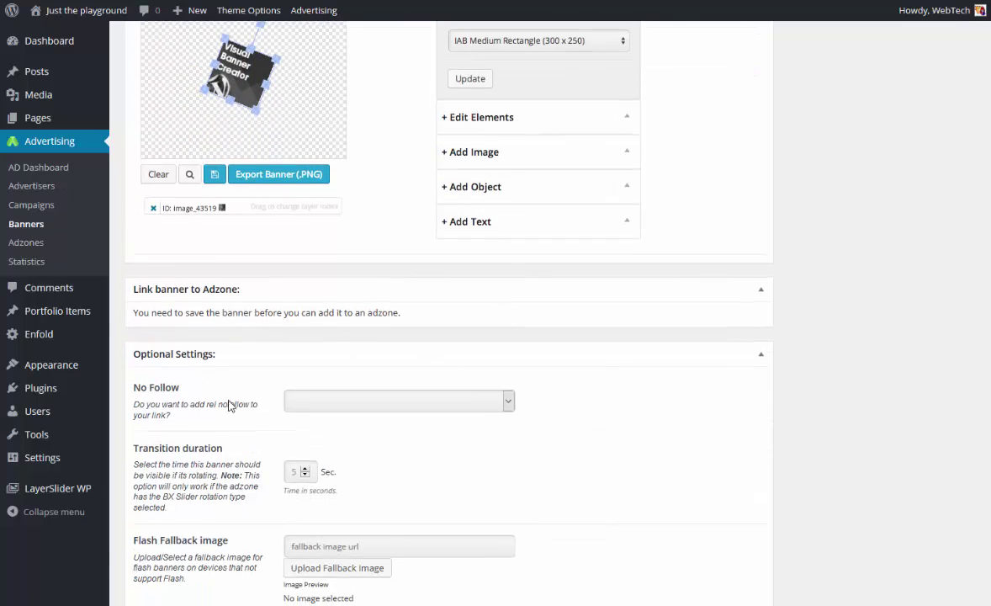
left_click(374, 402)
left_click(466, 422)
scroll(465, 417, "down", 4)
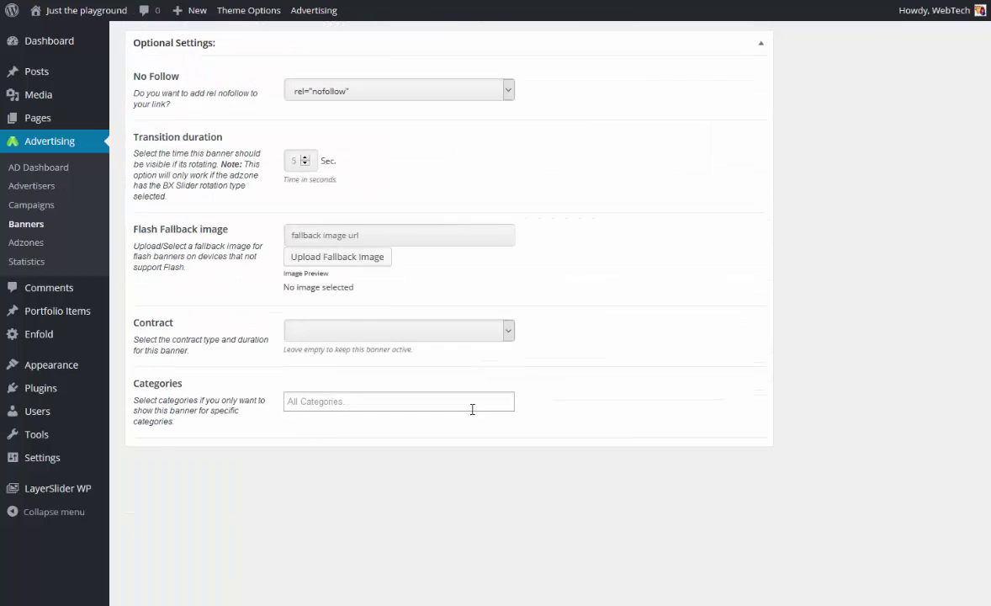
scroll(468, 411, "up", 15)
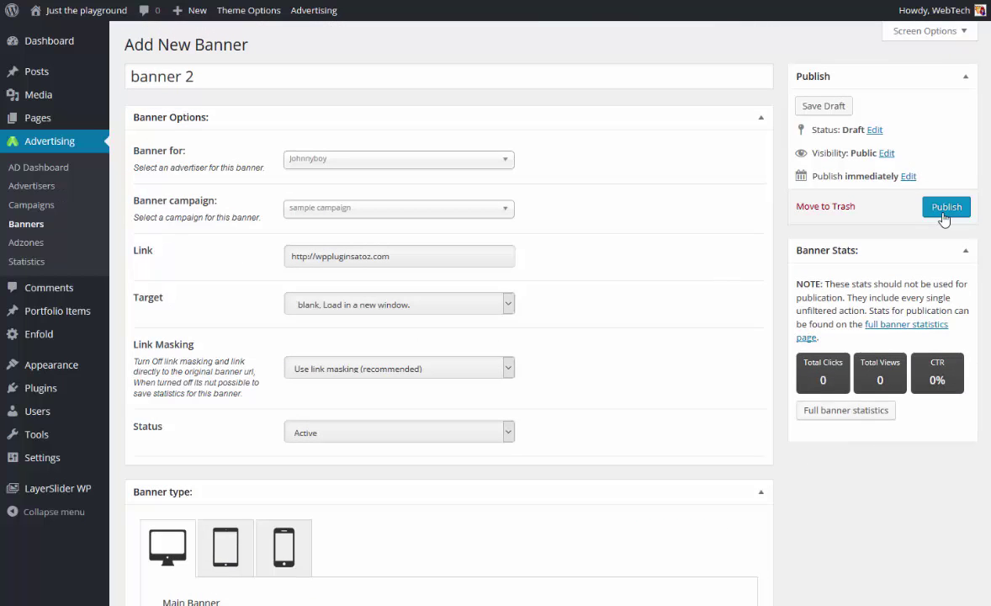
Publish banner 2.
left_click(947, 211)
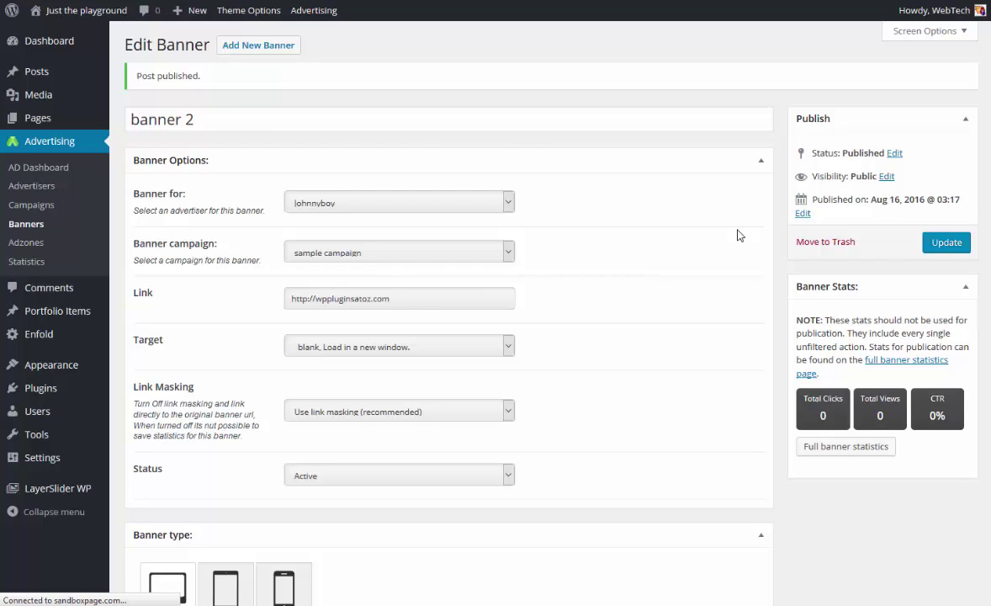
scroll(738, 235, "down", 1)
scroll(662, 228, "down", 6)
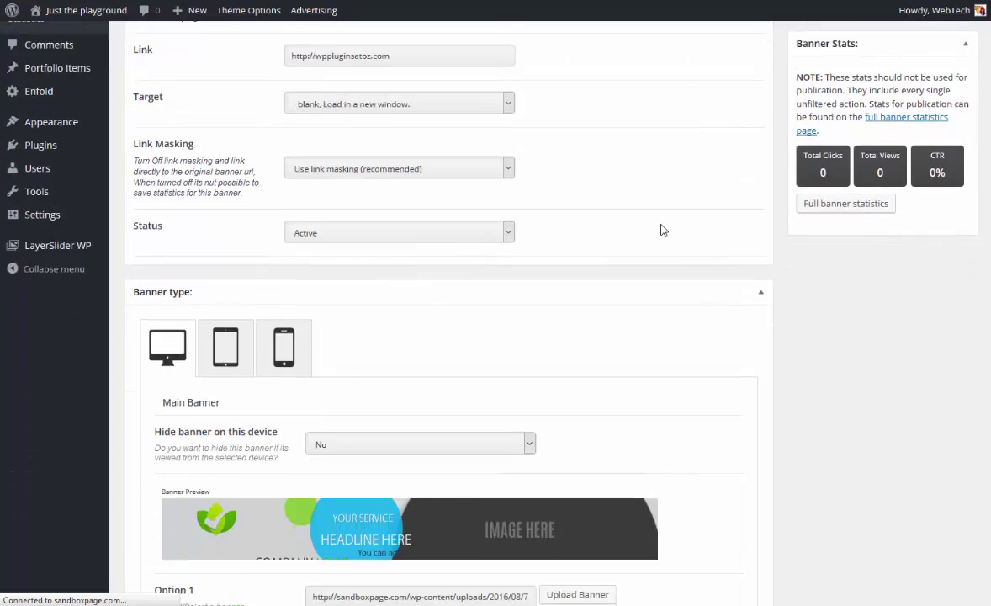
scroll(417, 152, "down", 1)
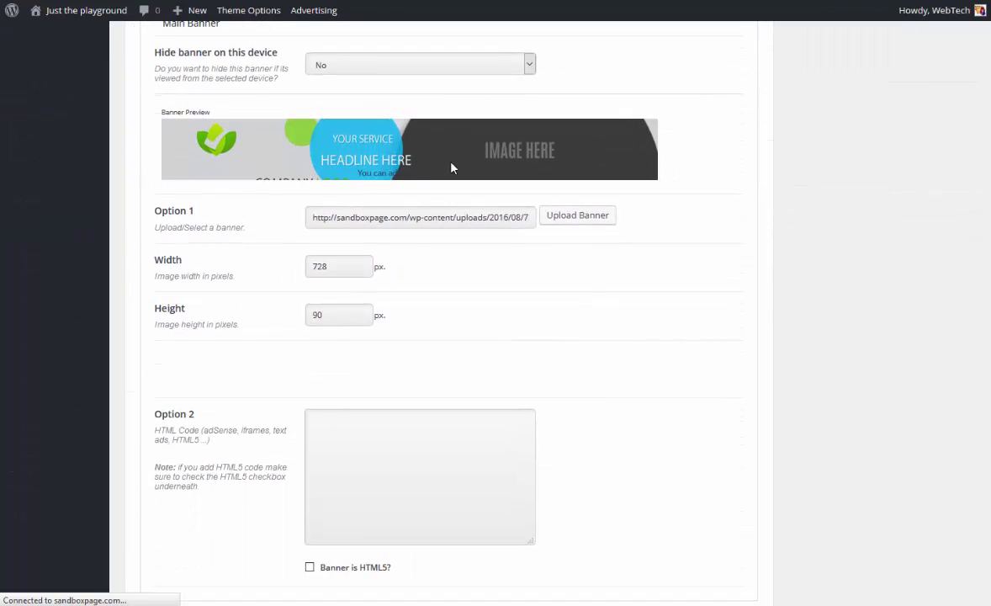
scroll(387, 244, "down", 6)
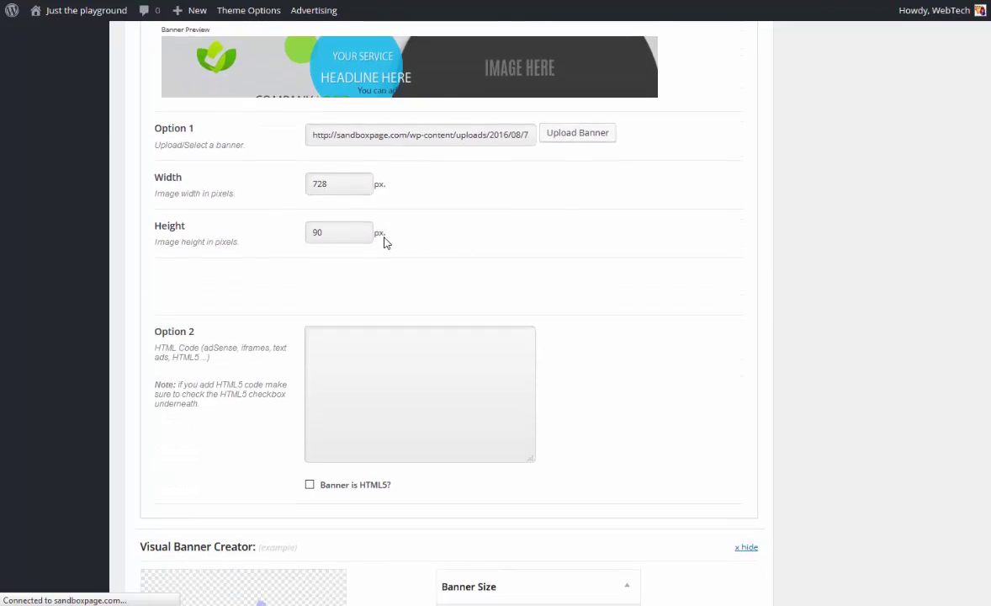
scroll(386, 272, "down", 3)
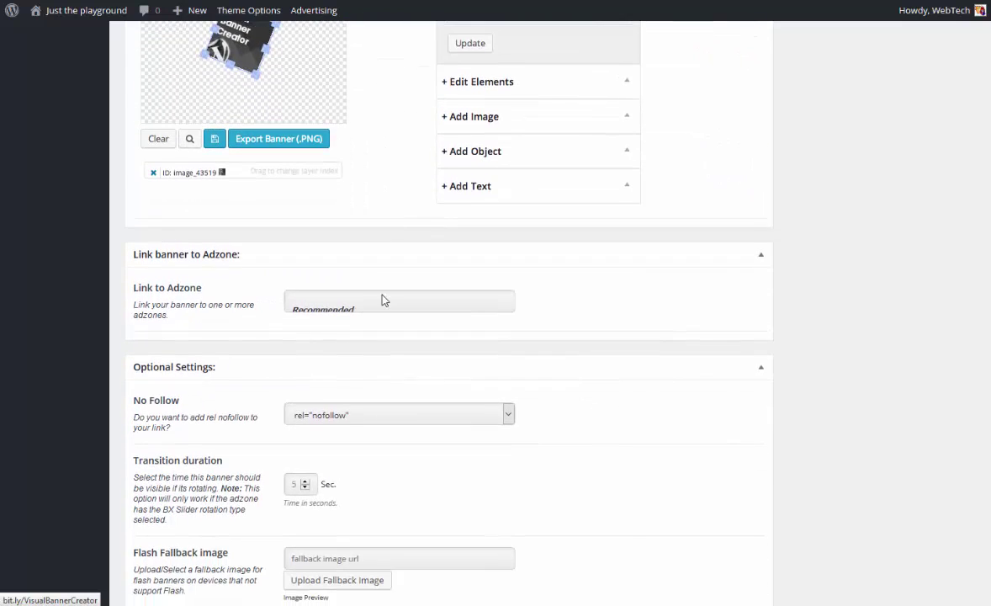
Link banner 2 to the '728 x 90 top of page' adzone and update it.
left_click(360, 303)
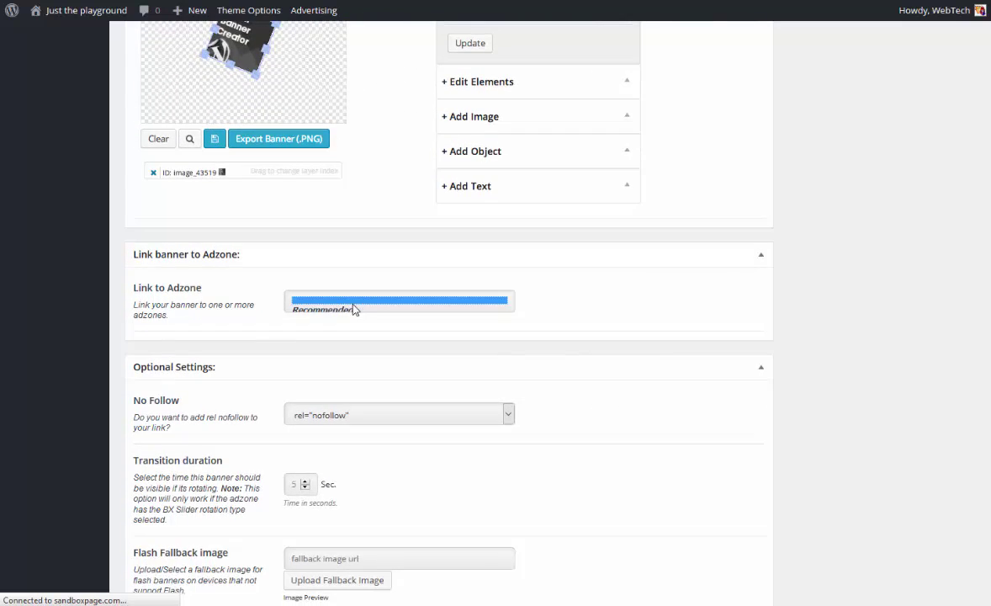
scroll(380, 327, "down", 2)
scroll(383, 310, "up", 4)
scroll(383, 311, "down", 2)
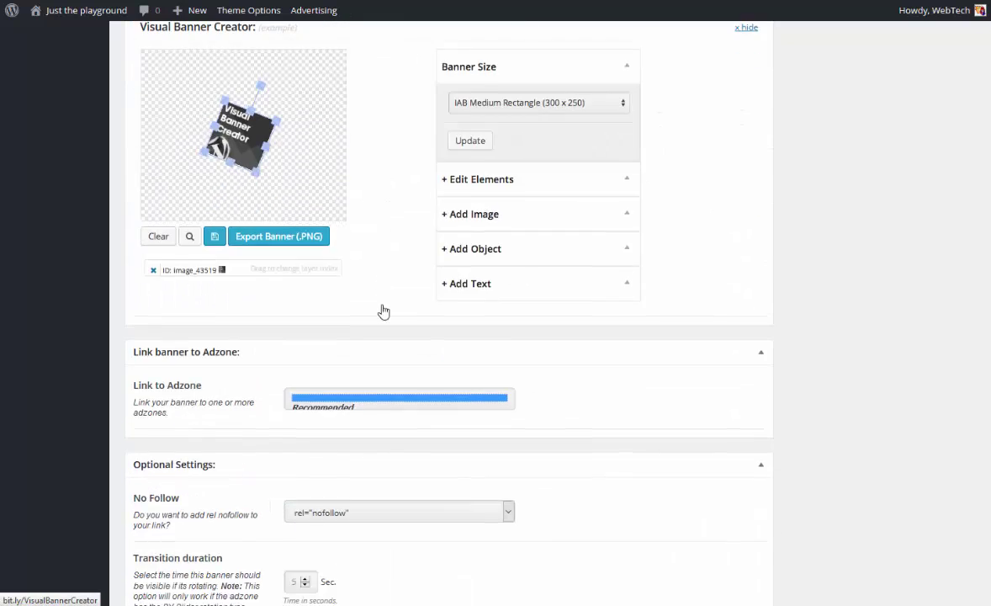
scroll(739, 244, "up", 15)
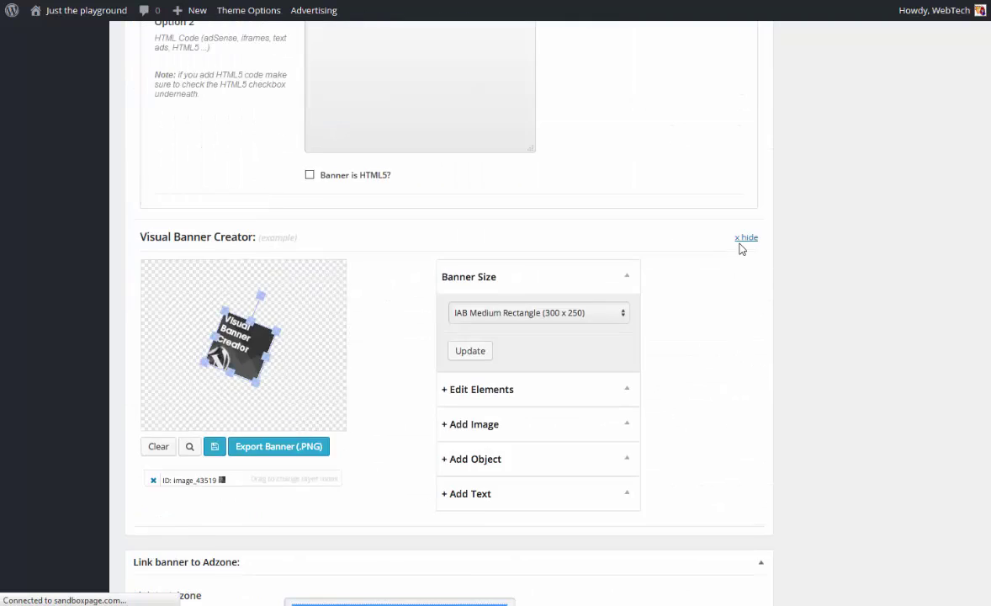
scroll(732, 247, "up", 1)
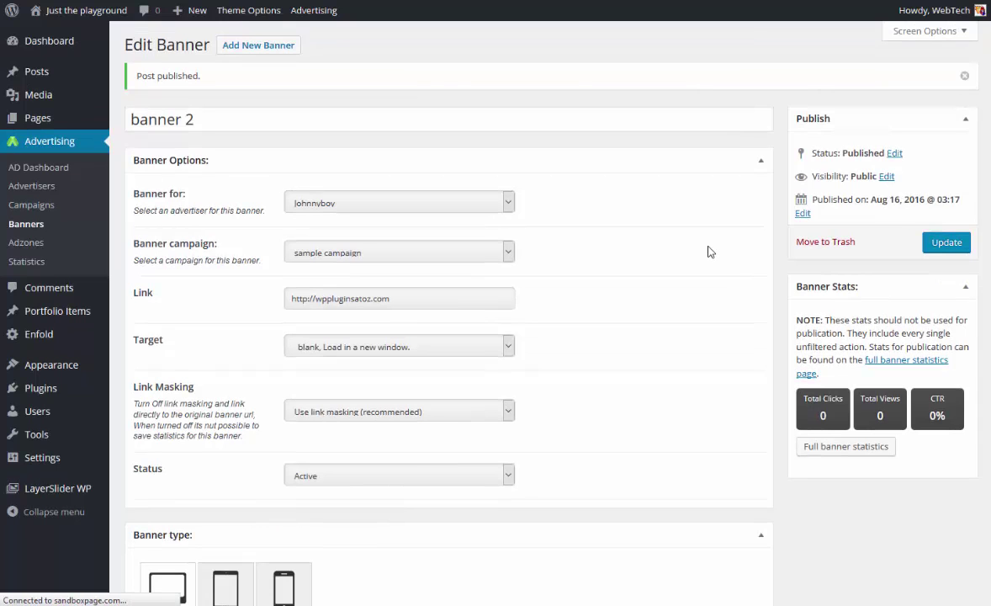
scroll(709, 251, "down", 5)
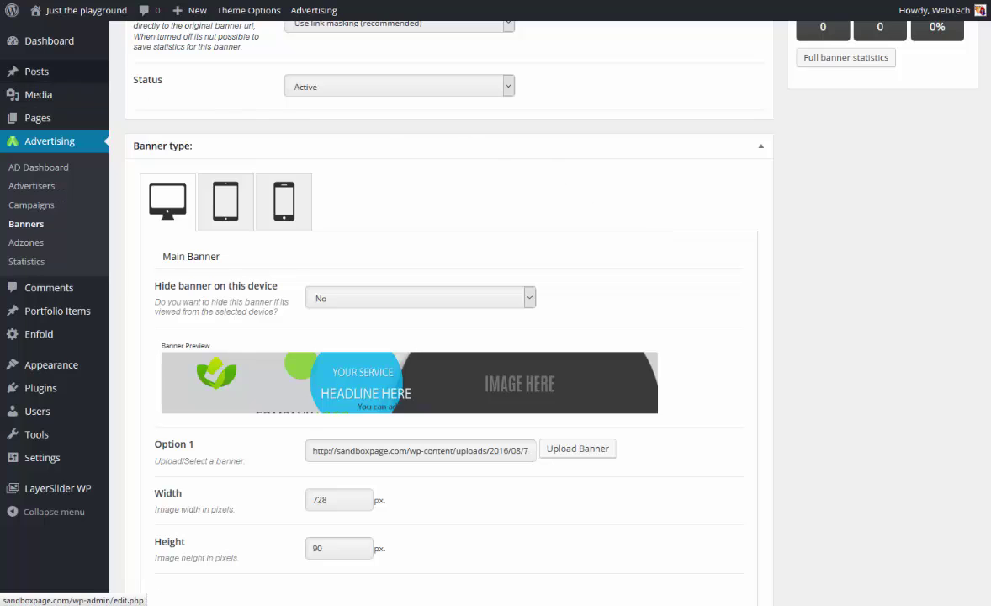
scroll(449, 337, "up", 4)
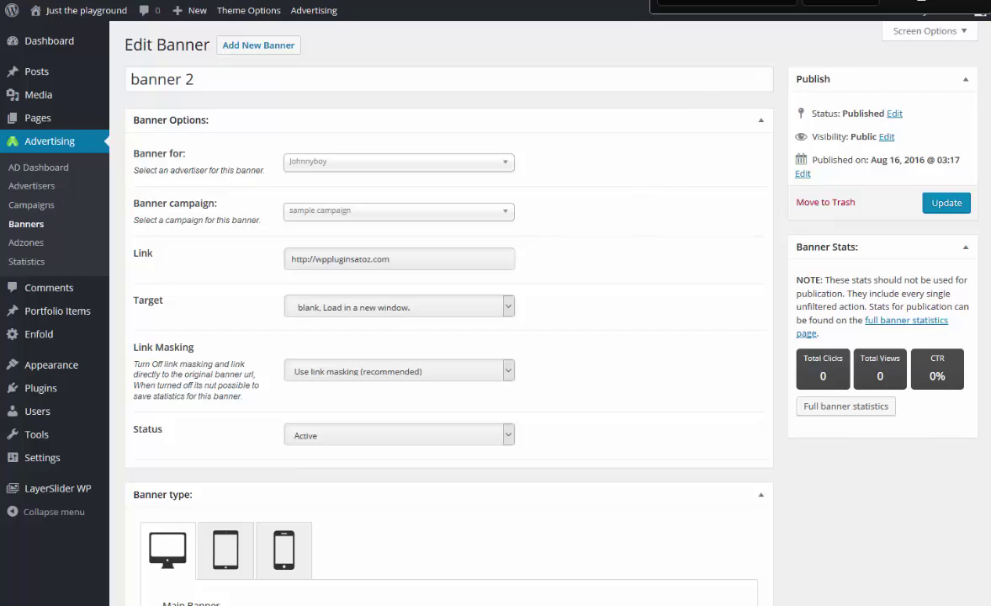
scroll(614, 209, "down", 15)
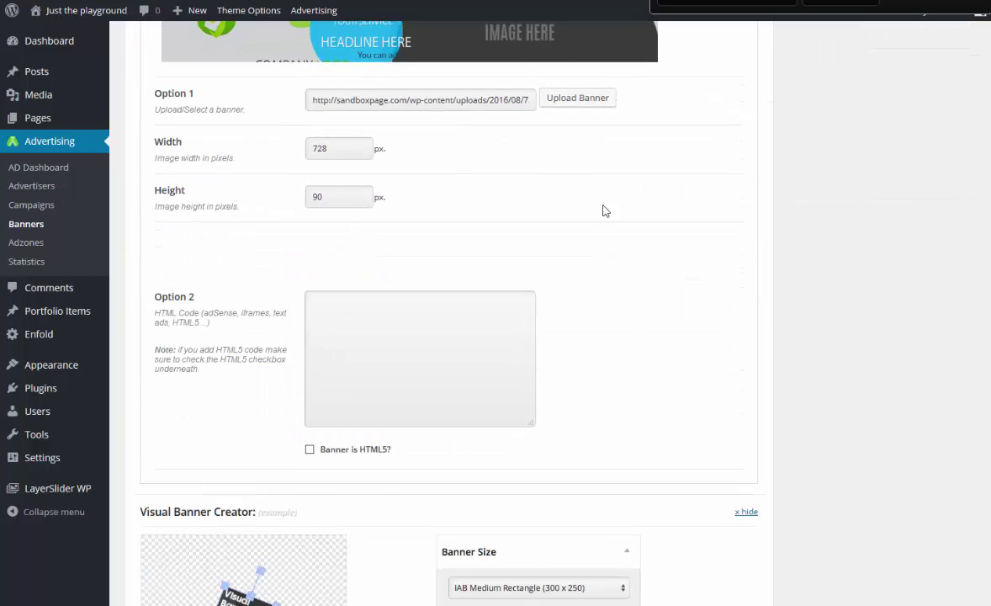
scroll(488, 240, "down", 2)
left_click(363, 259)
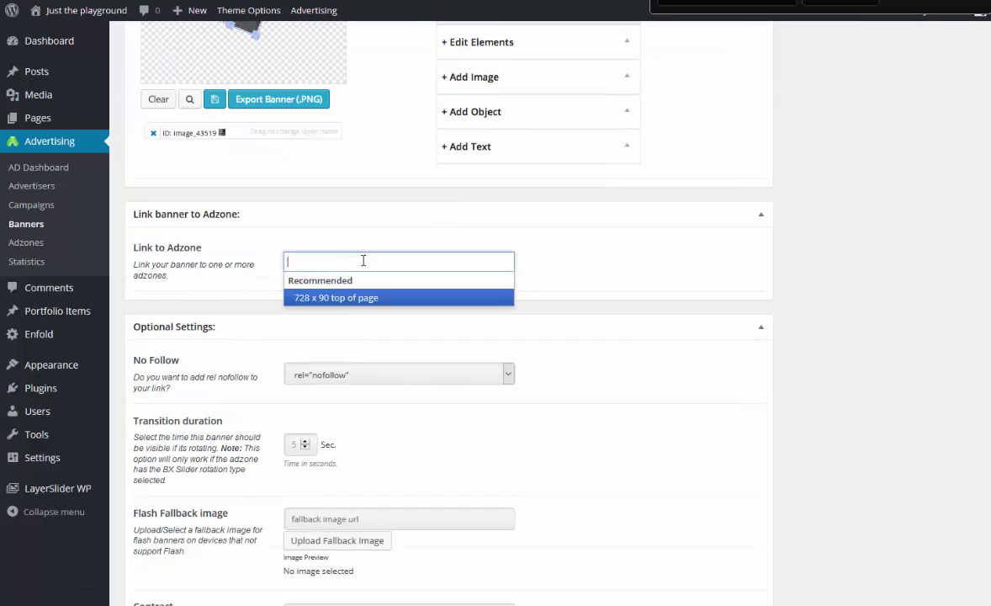
left_click(344, 301)
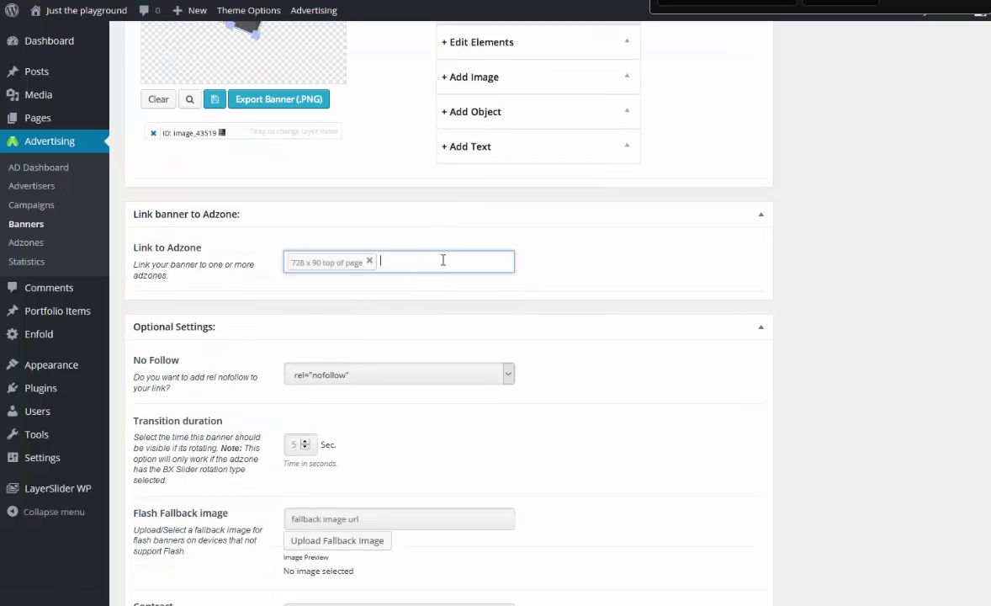
scroll(497, 255, "down", 1)
scroll(412, 312, "down", 2)
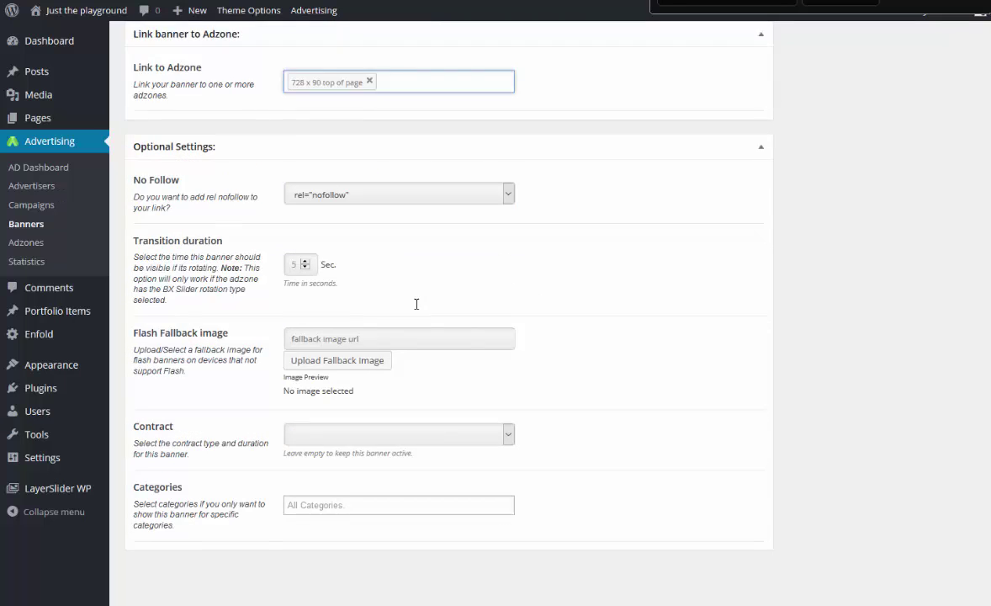
scroll(665, 296, "up", 10)
scroll(683, 295, "up", 10)
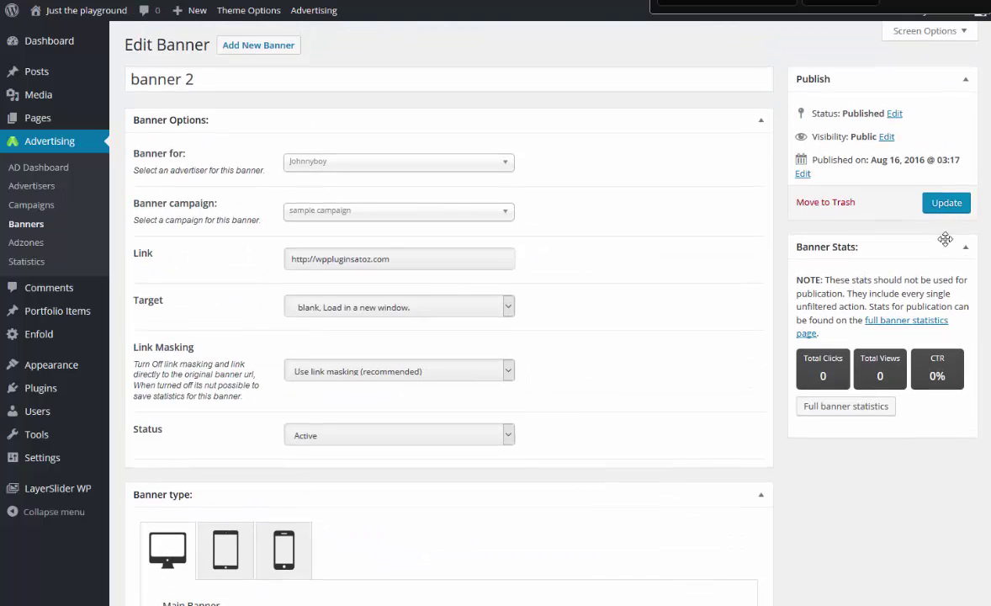
left_click(953, 206)
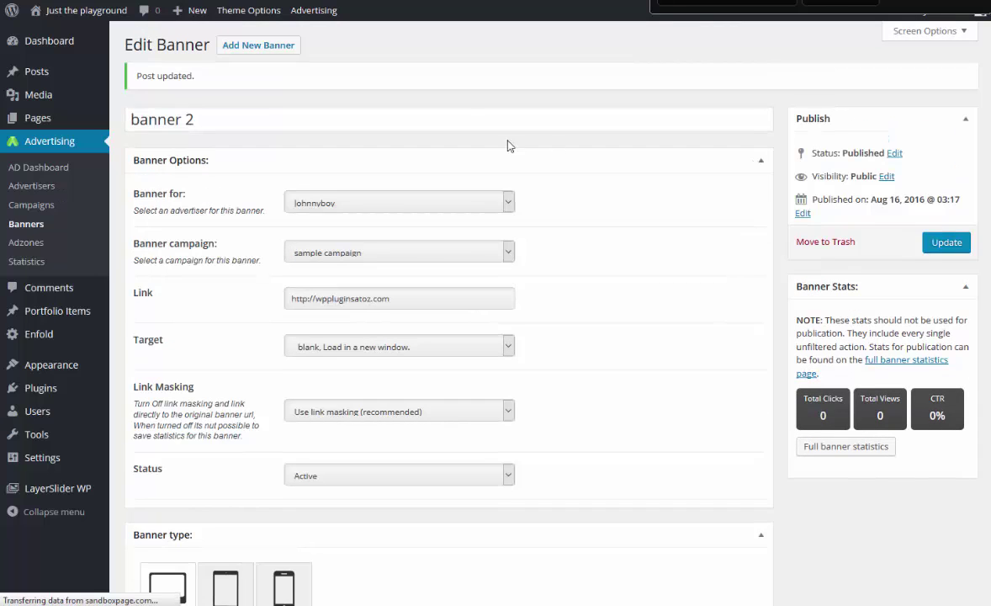
Open the AD Dashboard's General Settings, keep plugin data on uninstall, and check the wppaszone adzone class.
left_click(48, 173)
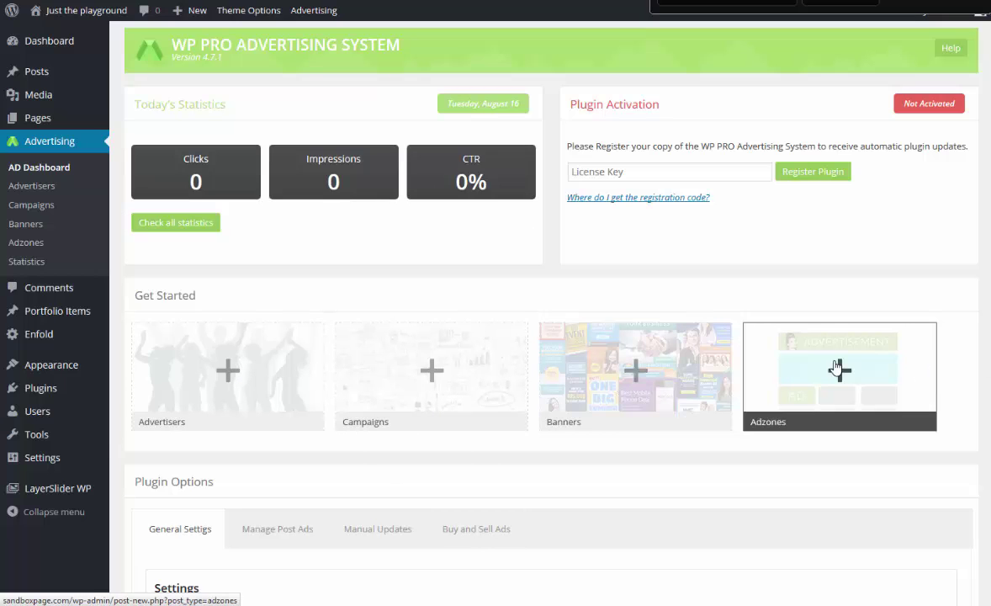
left_click(668, 172)
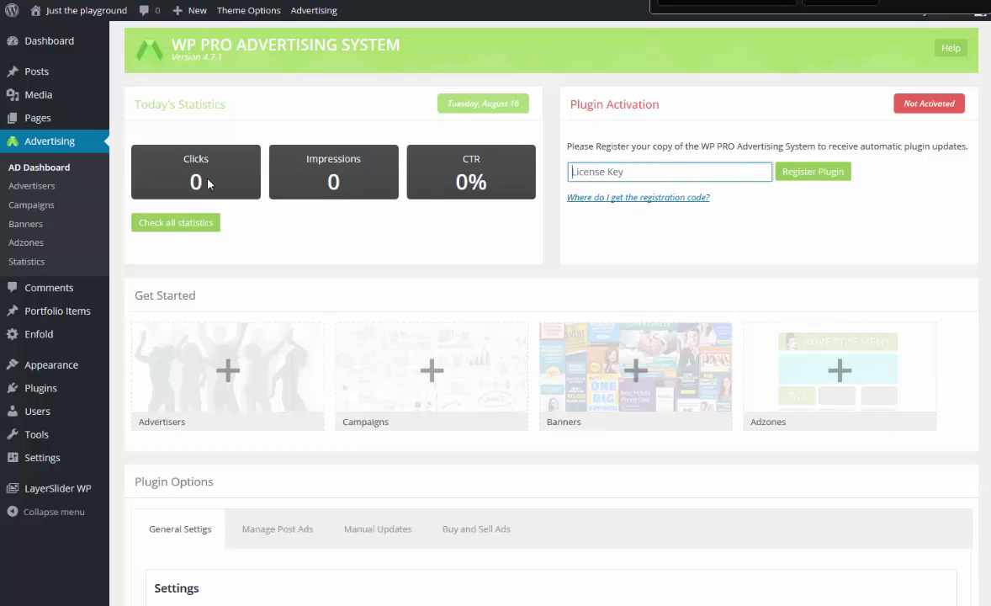
scroll(201, 183, "down", 3)
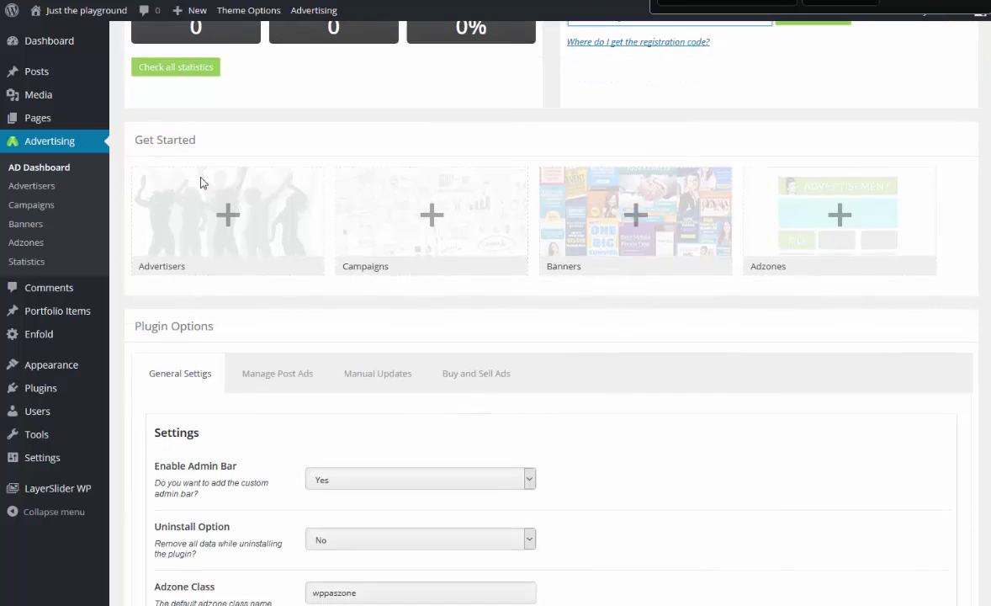
scroll(200, 183, "down", 4)
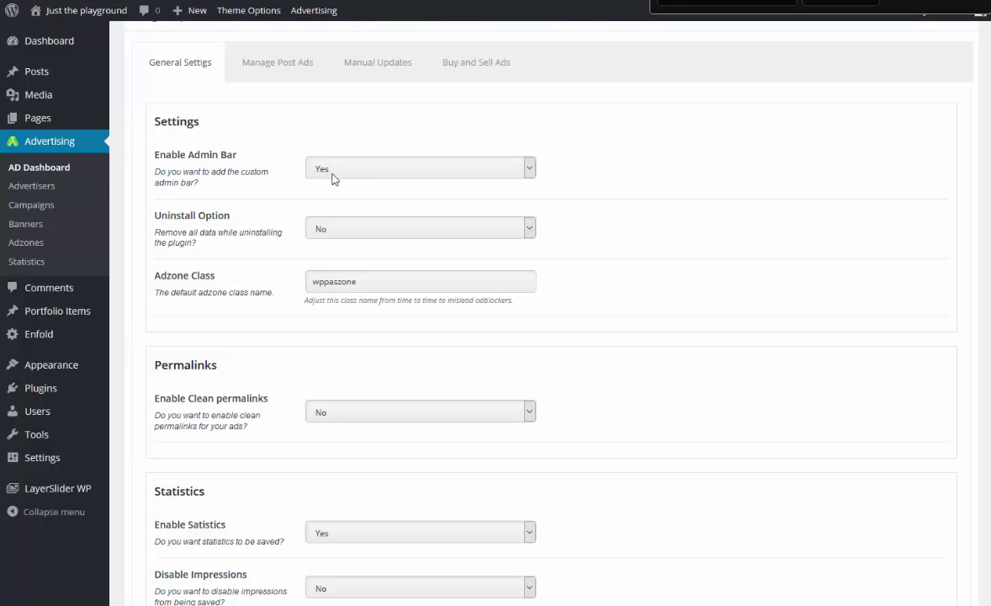
left_click(343, 229)
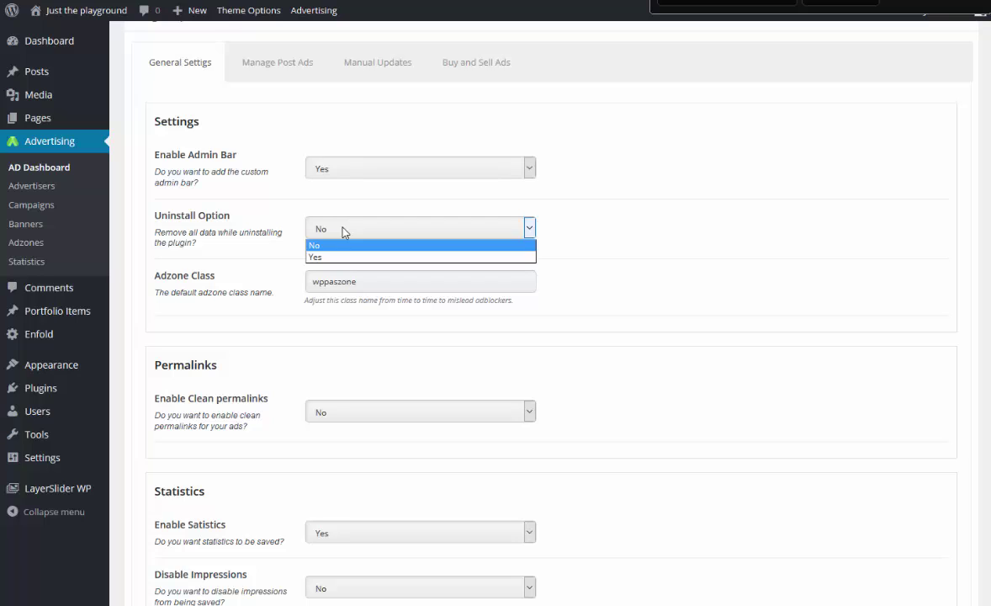
left_click(383, 284)
left_click_drag(380, 283, 315, 288)
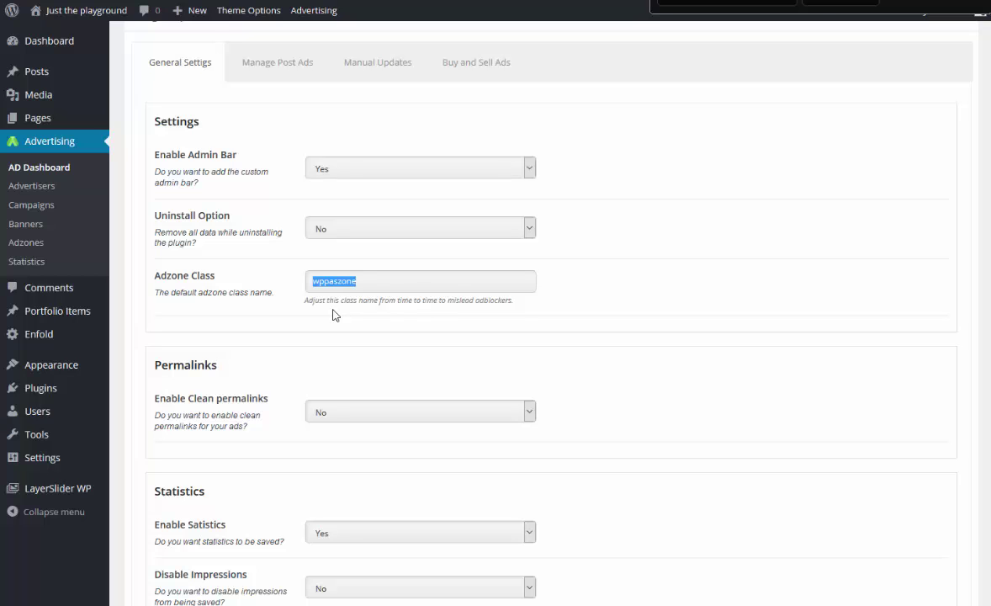
scroll(333, 315, "down", 1)
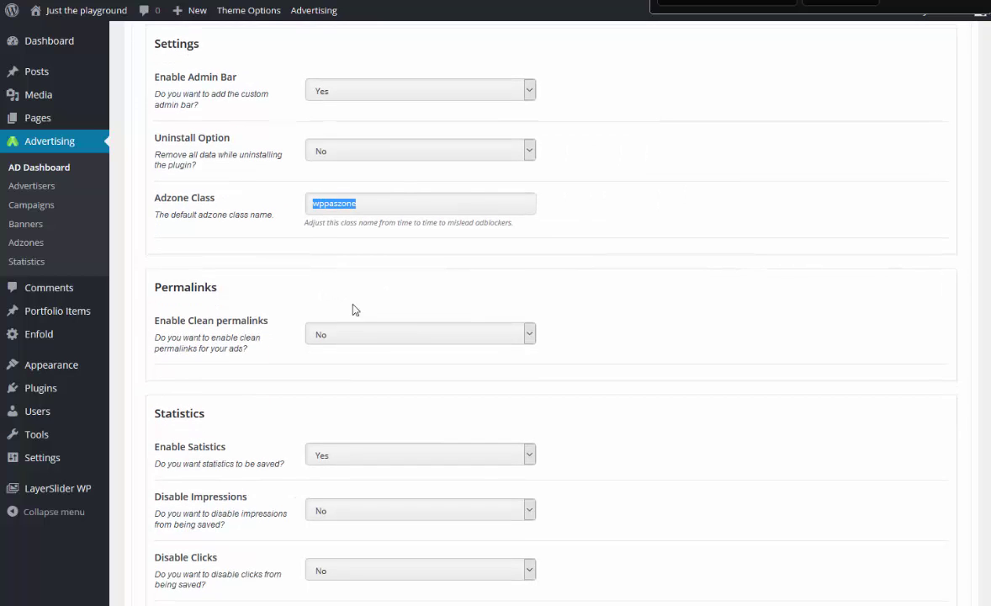
left_click(376, 336)
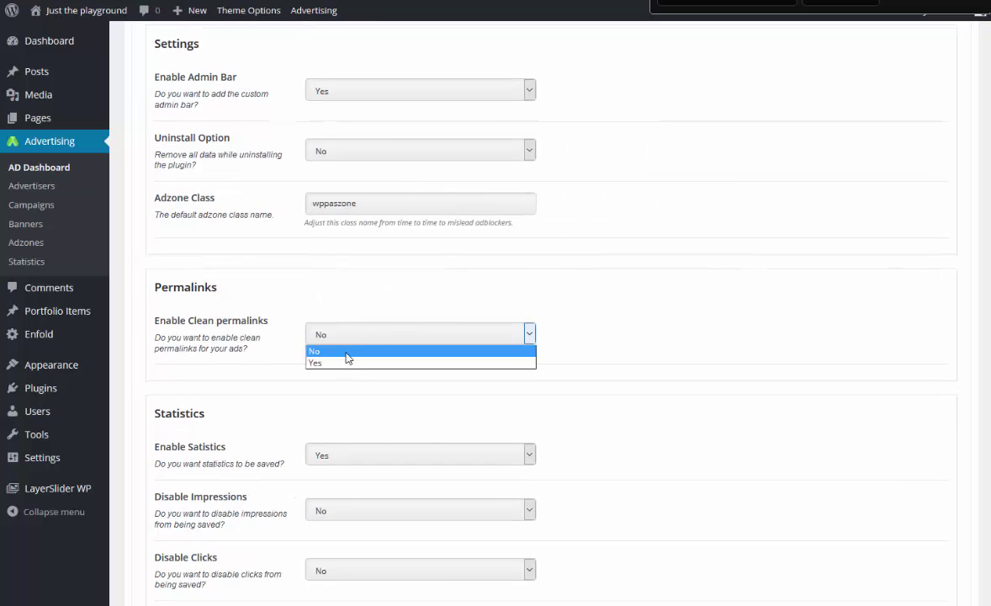
left_click(343, 363)
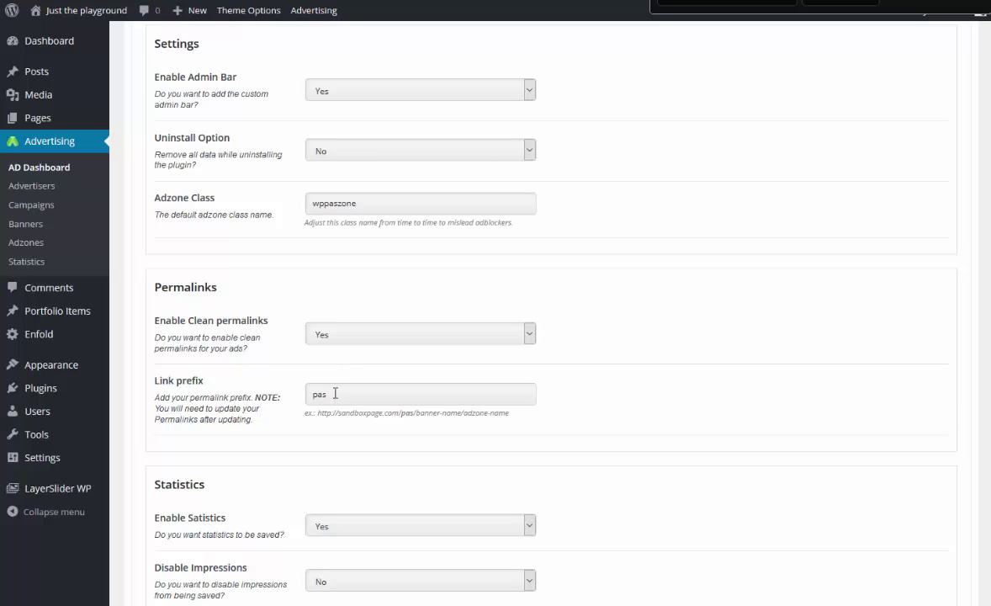
left_click(345, 341)
left_click(339, 348)
scroll(554, 314, "down", 3)
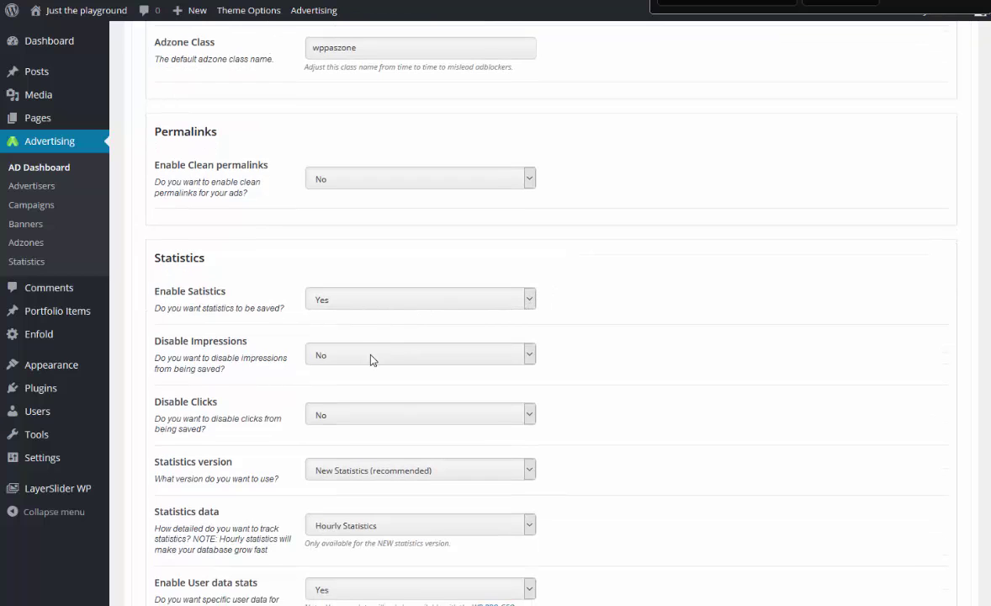
left_click(373, 360)
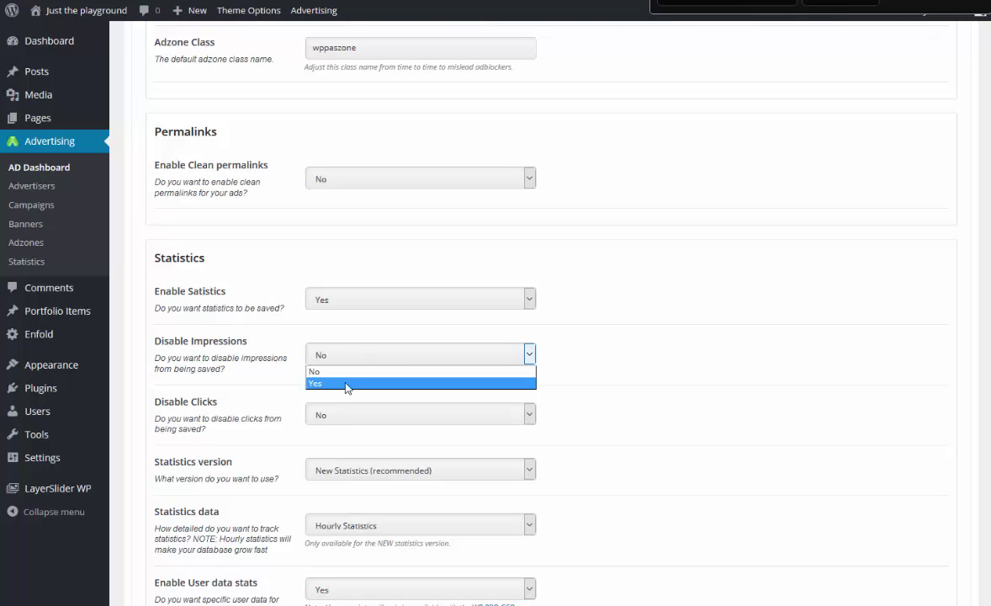
left_click(346, 384)
scroll(398, 345, "down", 1)
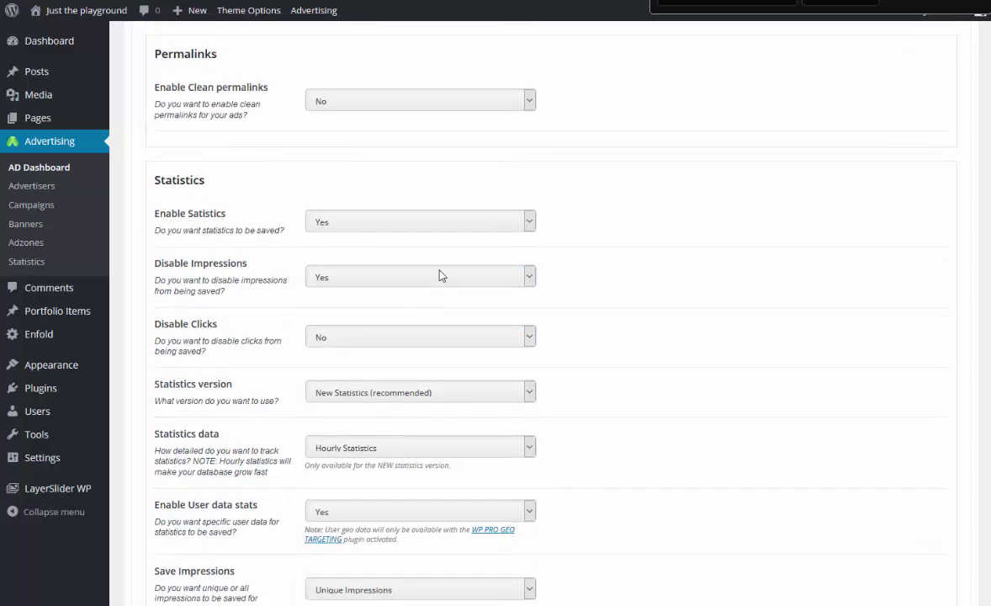
left_click(350, 338)
left_click(343, 353)
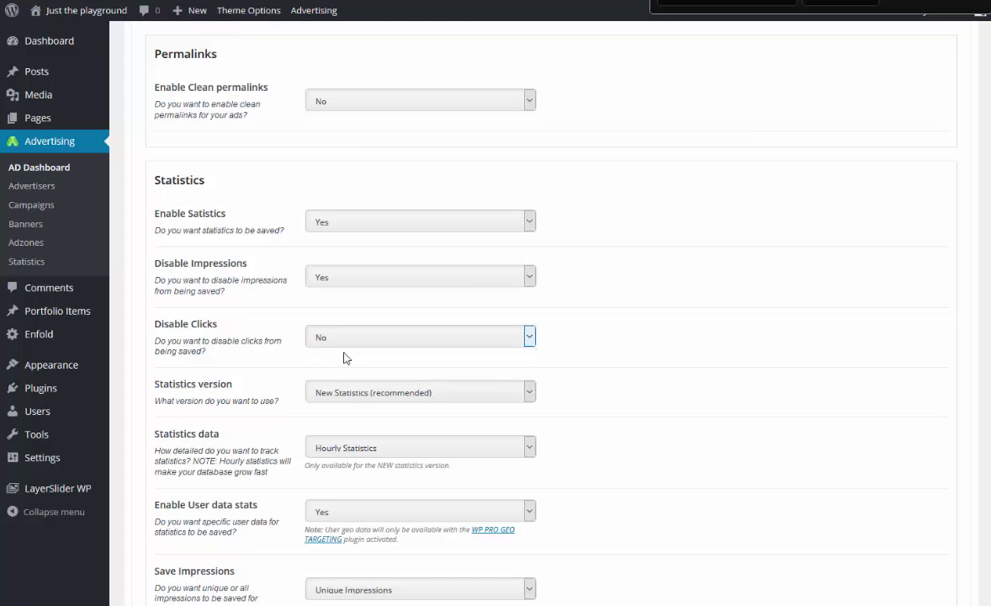
left_click(363, 279)
left_click(341, 293)
scroll(344, 301, "down", 1)
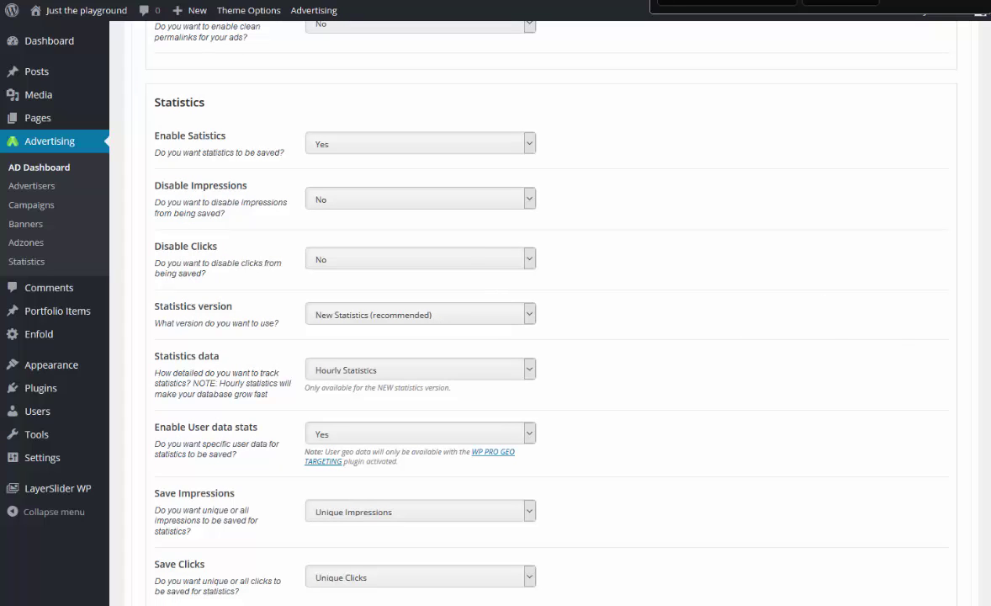
left_click(448, 376)
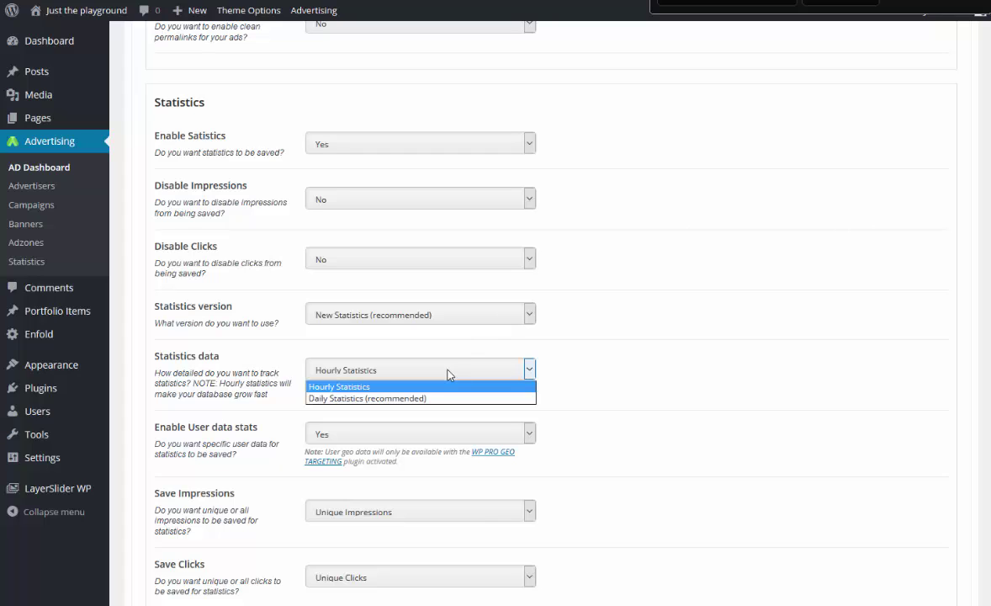
left_click(448, 374)
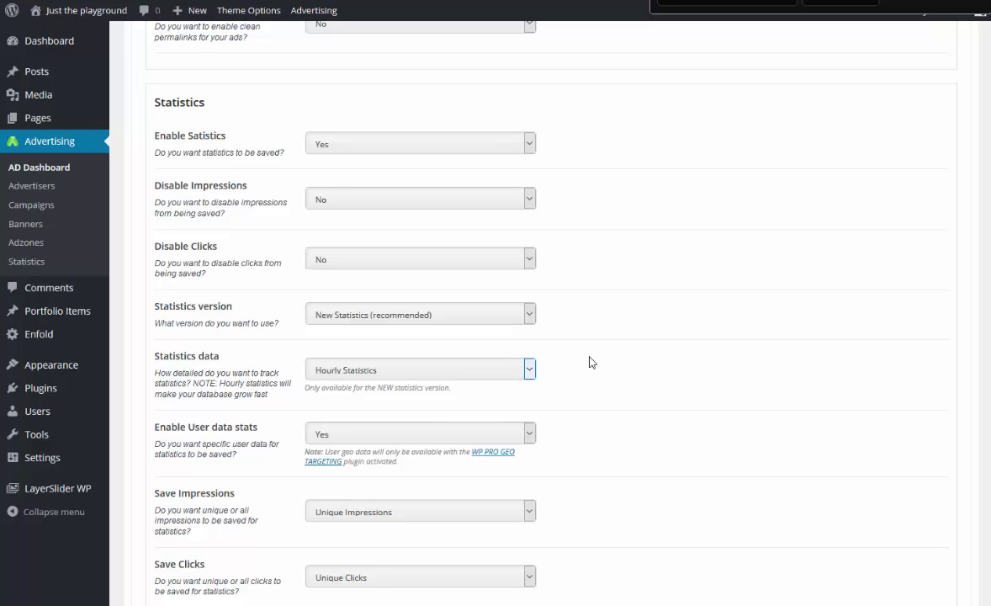
scroll(592, 362, "down", 1)
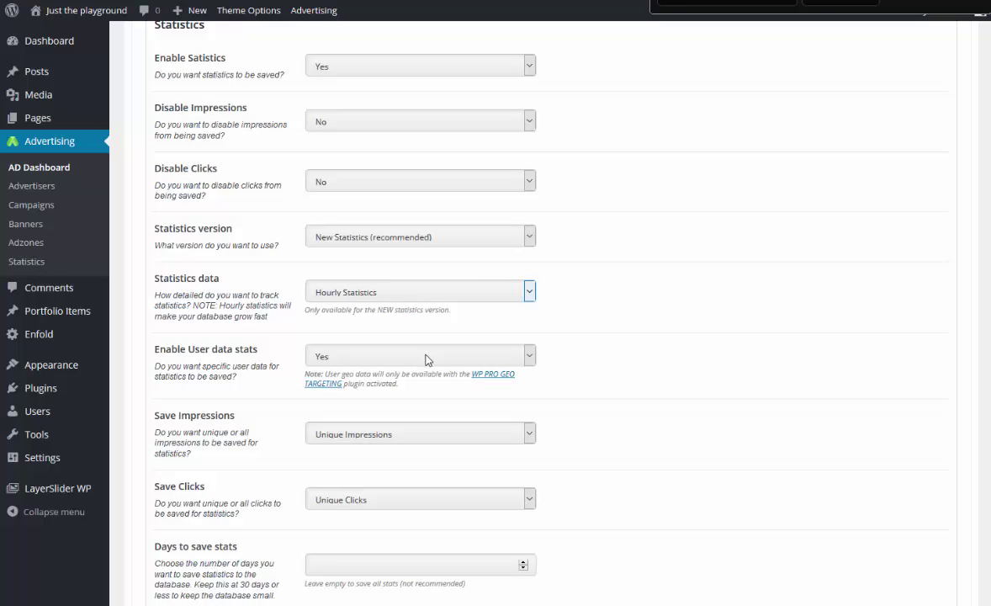
scroll(581, 341, "down", 1)
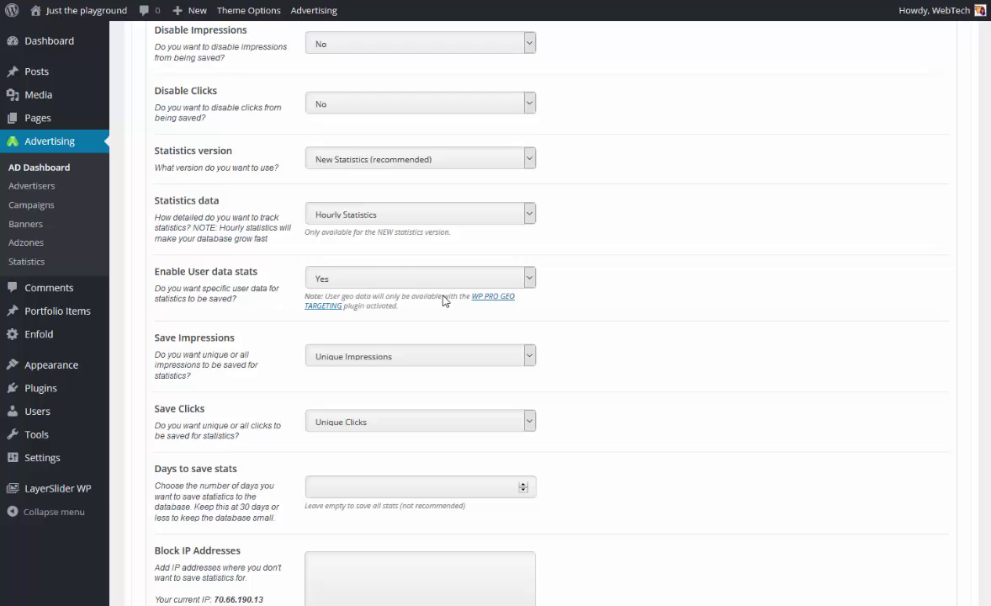
Set Save Impressions to All Impressions and Save Clicks to All Clicks.
left_click(444, 357)
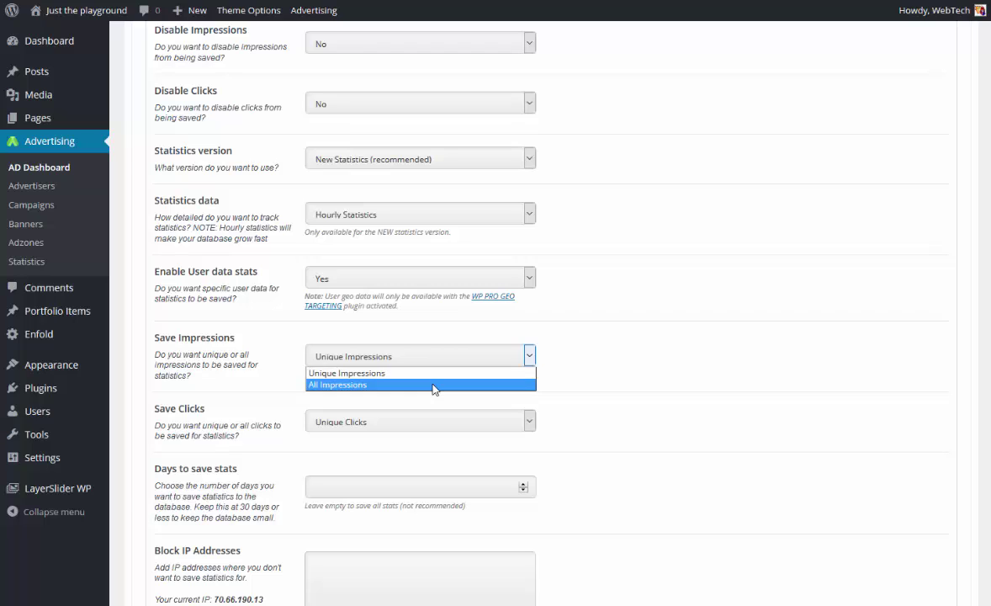
left_click(433, 384)
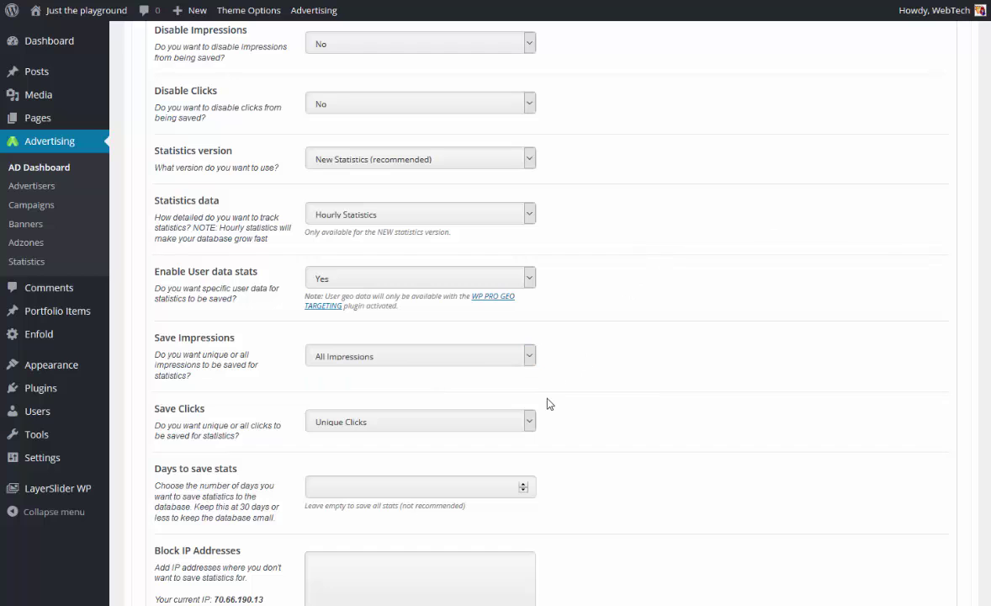
left_click(471, 421)
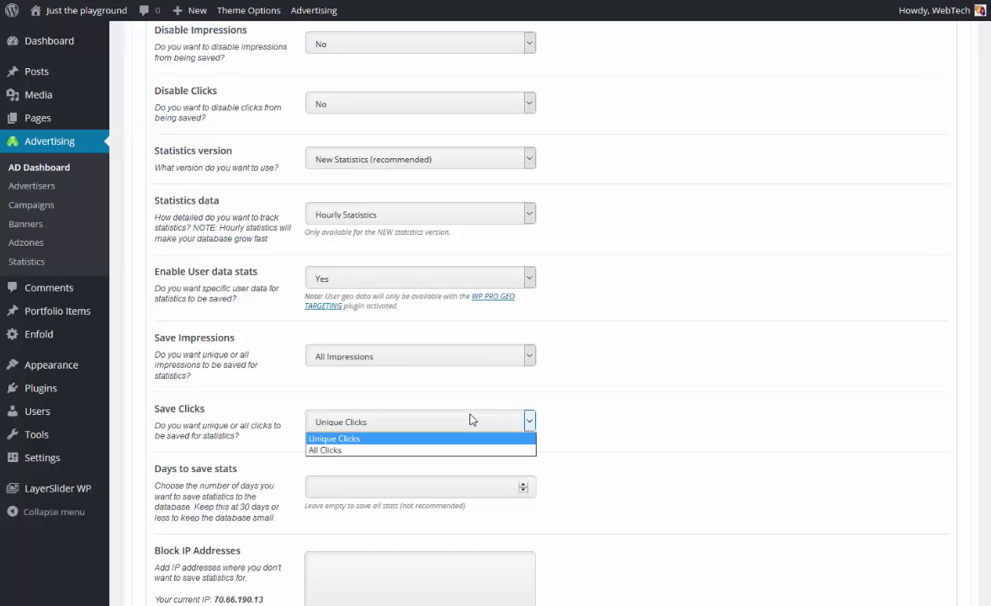
left_click(416, 450)
Keep ad statistics for 36 days.
scroll(571, 400, "down", 2)
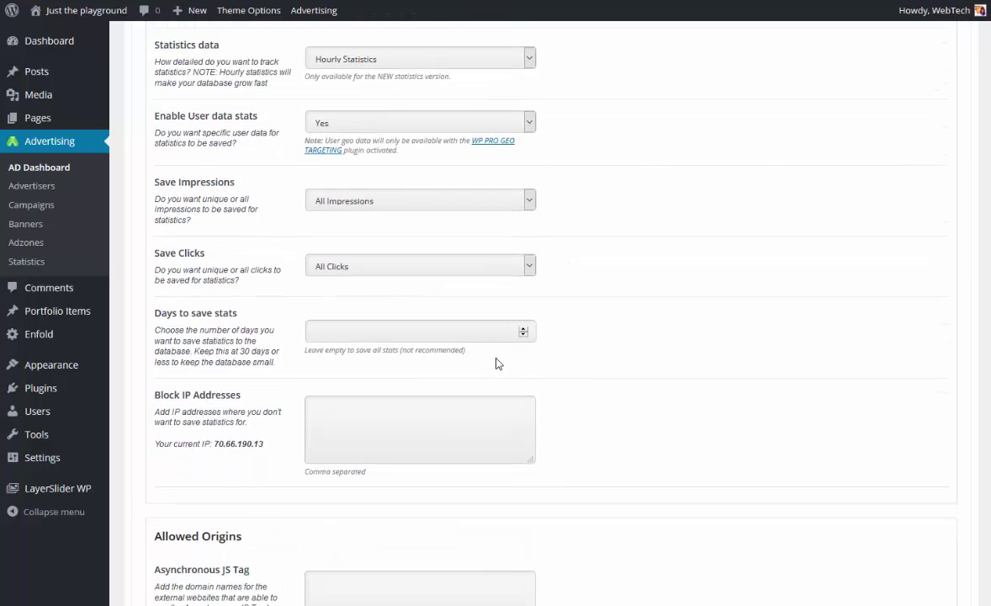
left_click(480, 333)
type("35")
Paste your current IP address into Block IP Addresses.
left_click(330, 408)
left_click_drag(263, 446, 214, 449)
key("ctrl+c")
left_click(360, 413)
key("ctrl+v")
scroll(543, 325, "down", 1)
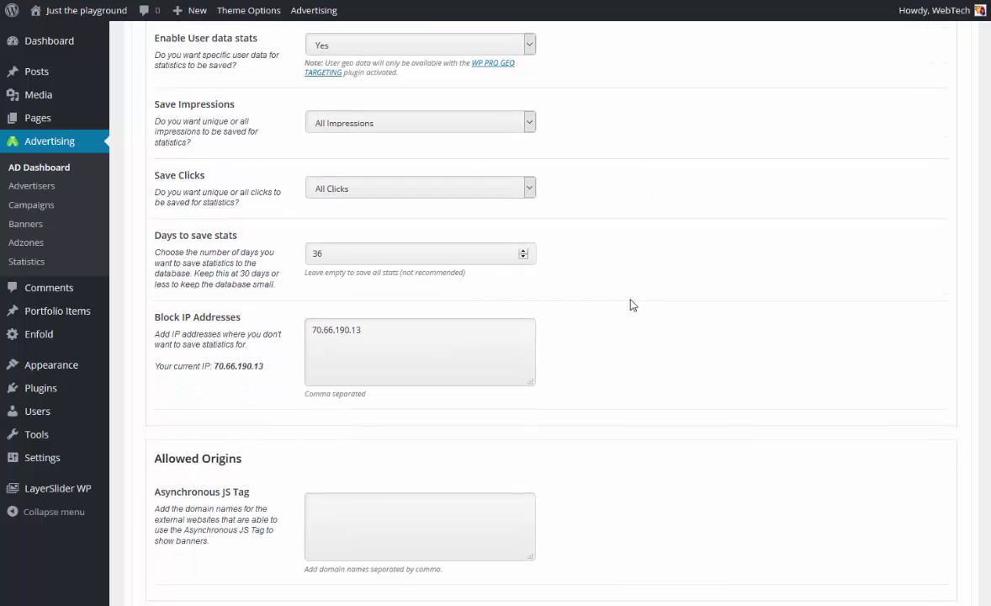
scroll(630, 303, "down", 1)
scroll(627, 307, "down", 1)
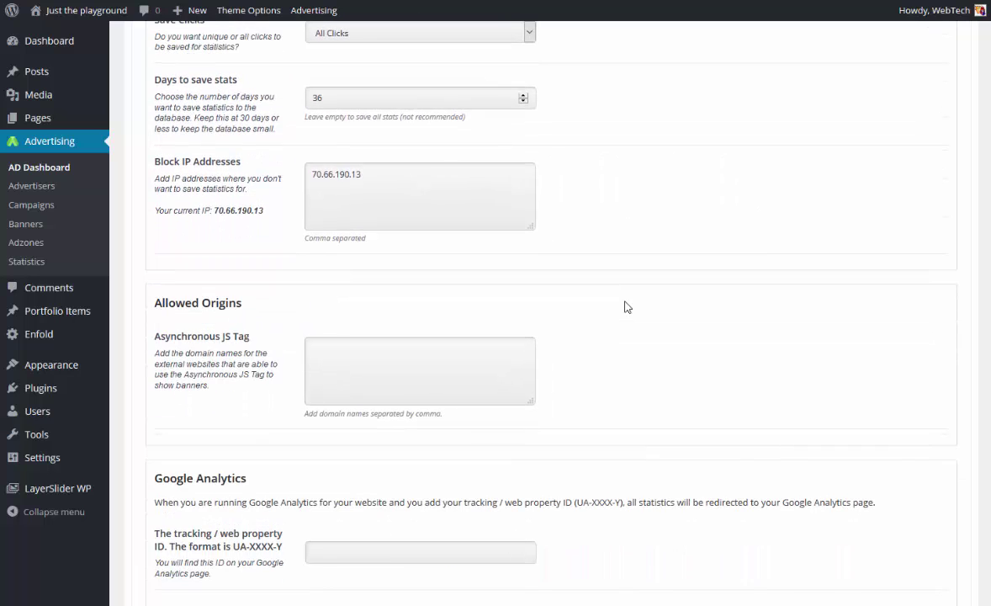
Set W3 Total Page Caching to 'Disable page caching' and save the general settings.
scroll(627, 307, "down", 2)
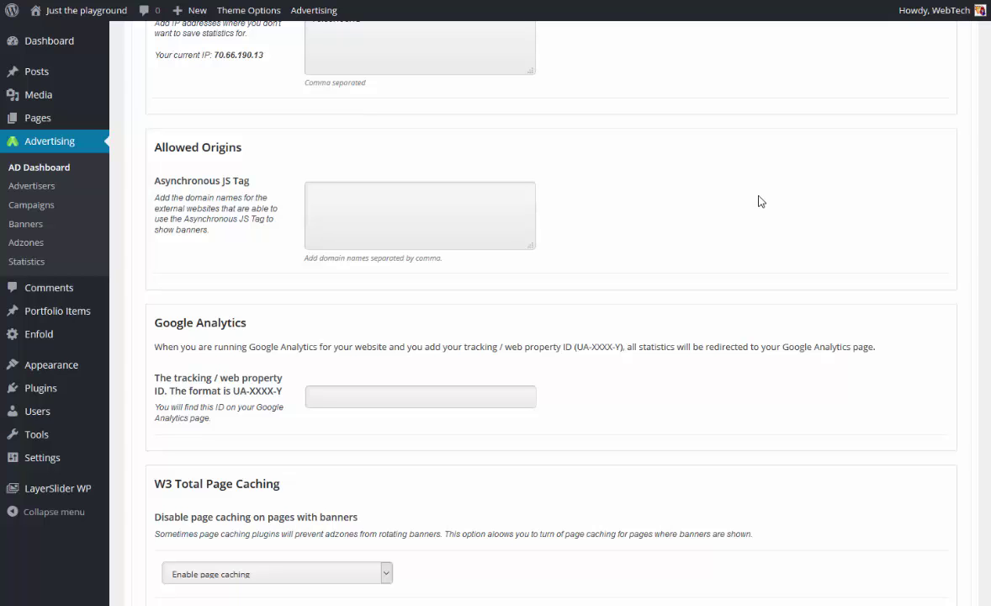
left_click(385, 393)
scroll(384, 389, "down", 1)
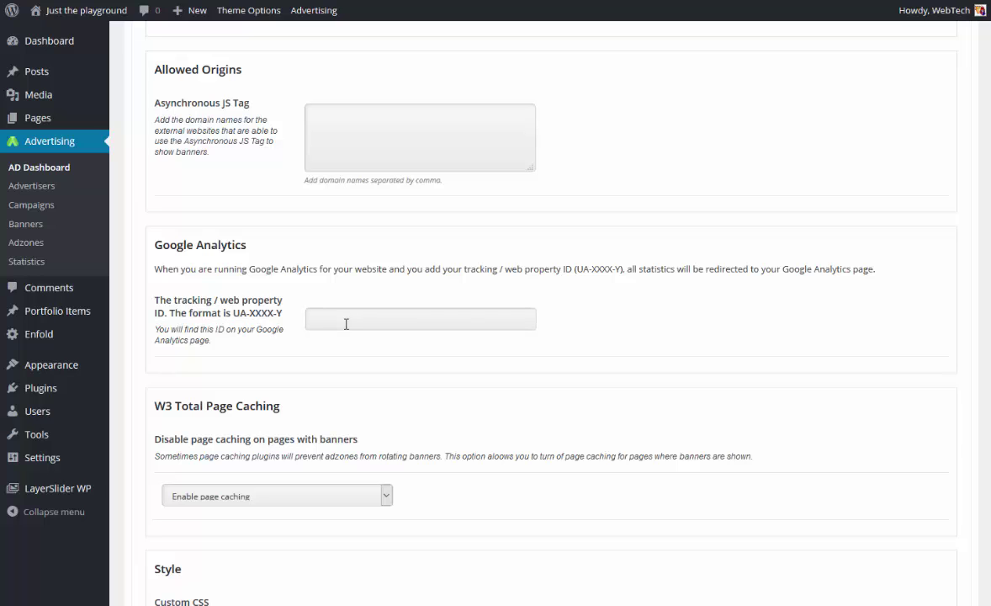
scroll(350, 311, "down", 3)
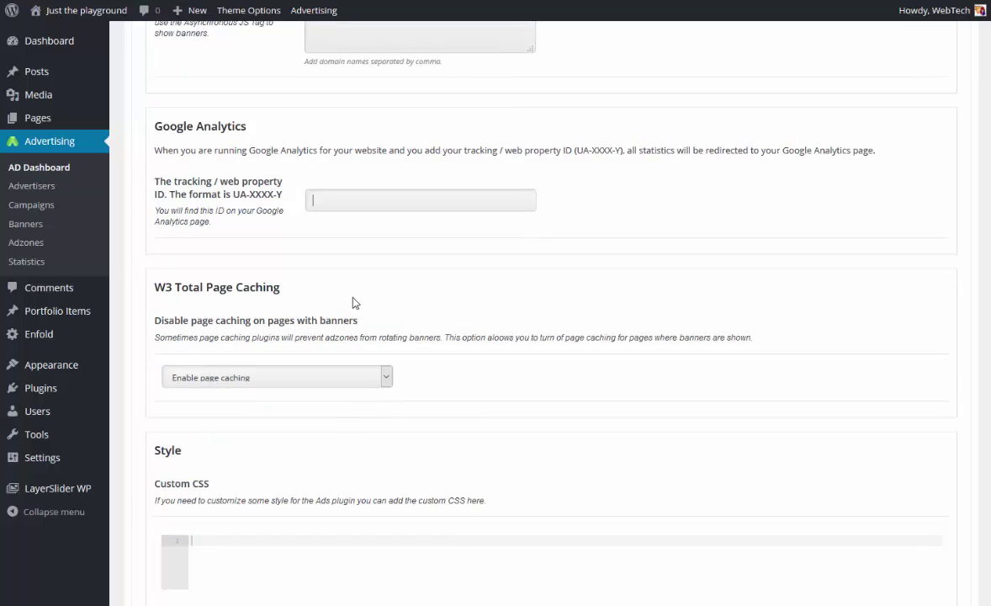
scroll(354, 303, "down", 1)
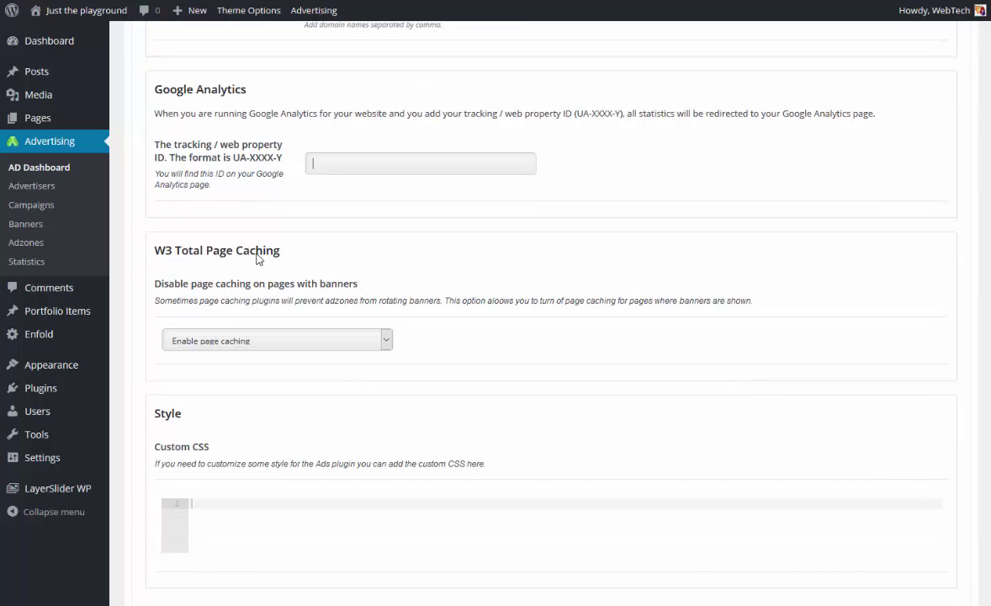
left_click(289, 342)
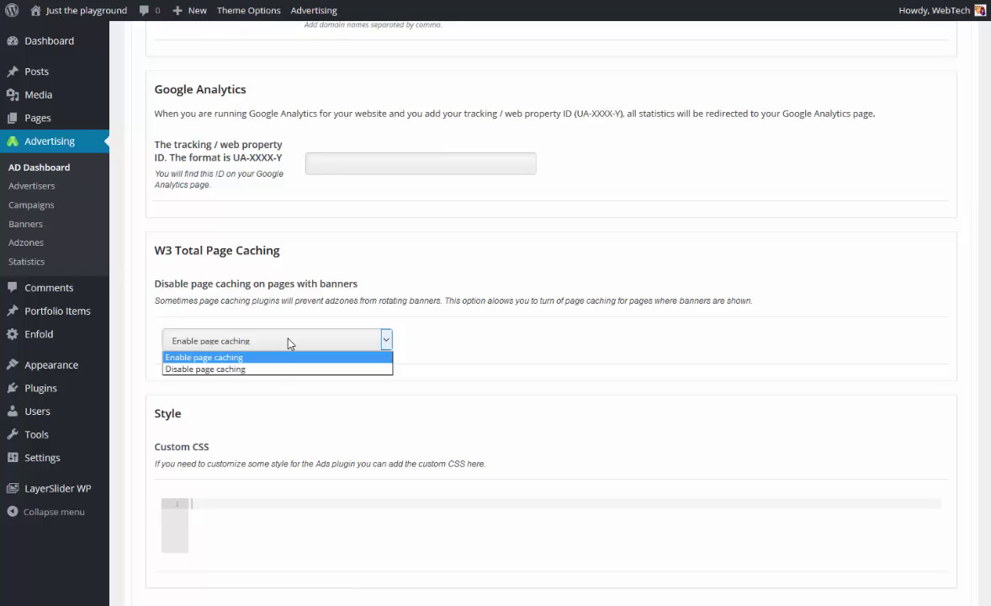
left_click(275, 370)
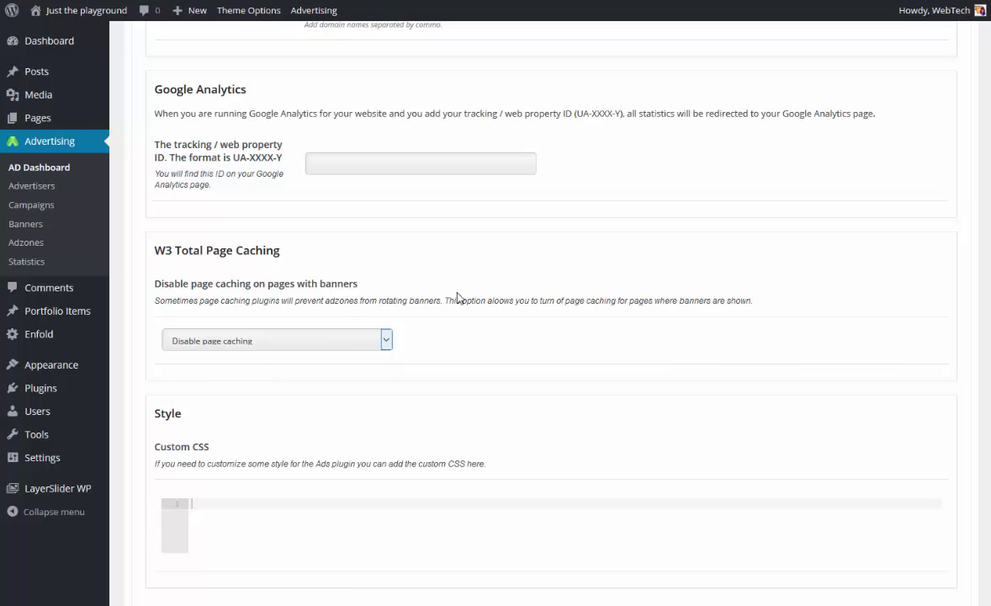
scroll(457, 297, "down", 3)
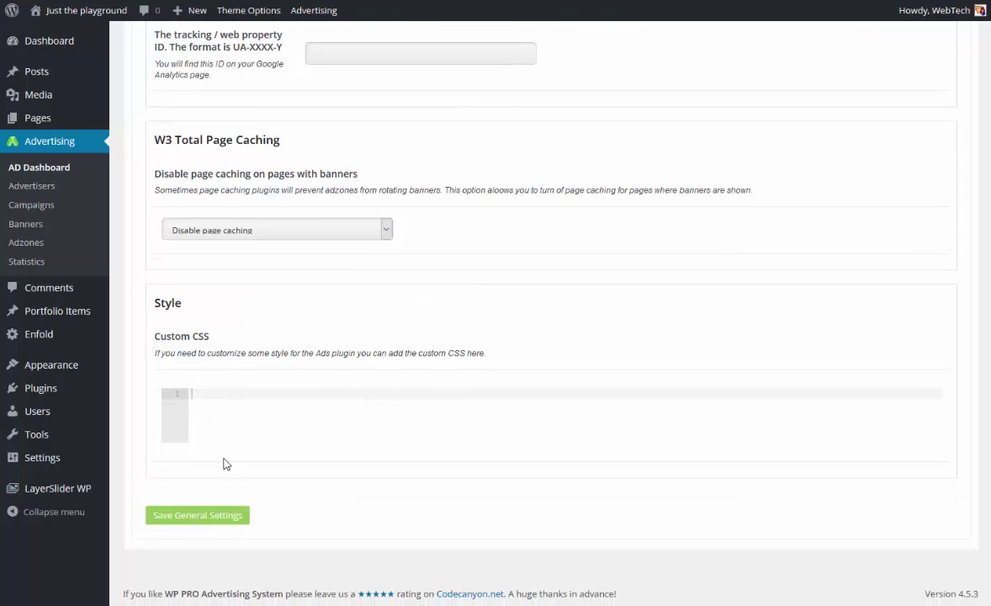
left_click(212, 516)
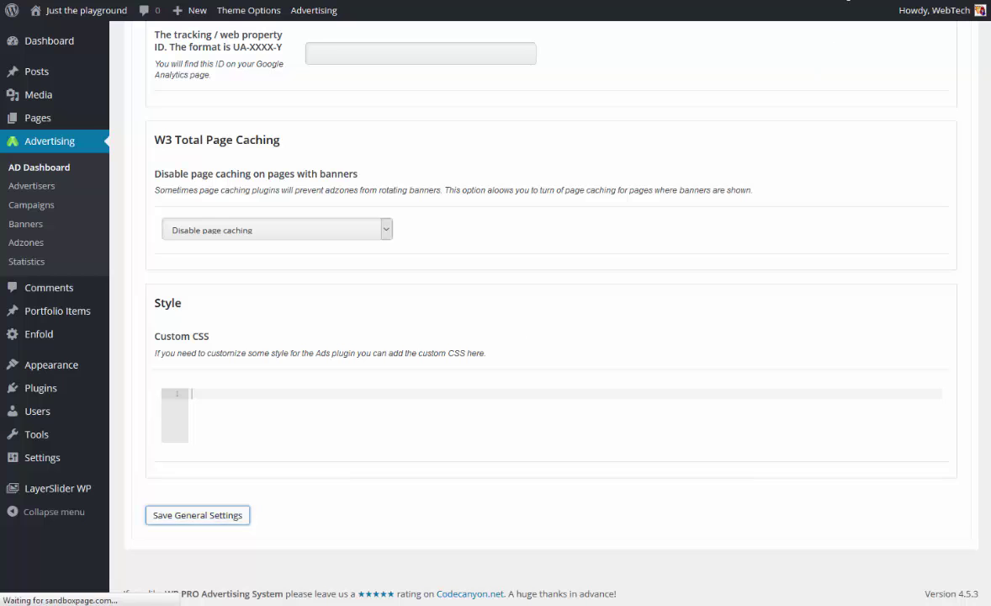
scroll(644, 248, "down", 2)
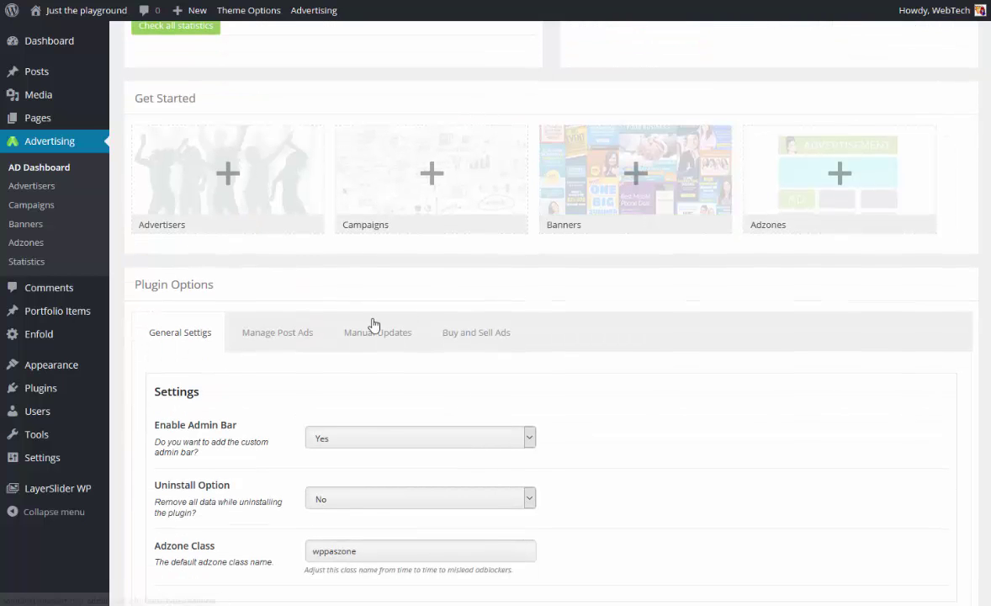
In Manage Post Ads, add 'post' to Enable Post Ads.
left_click(271, 337)
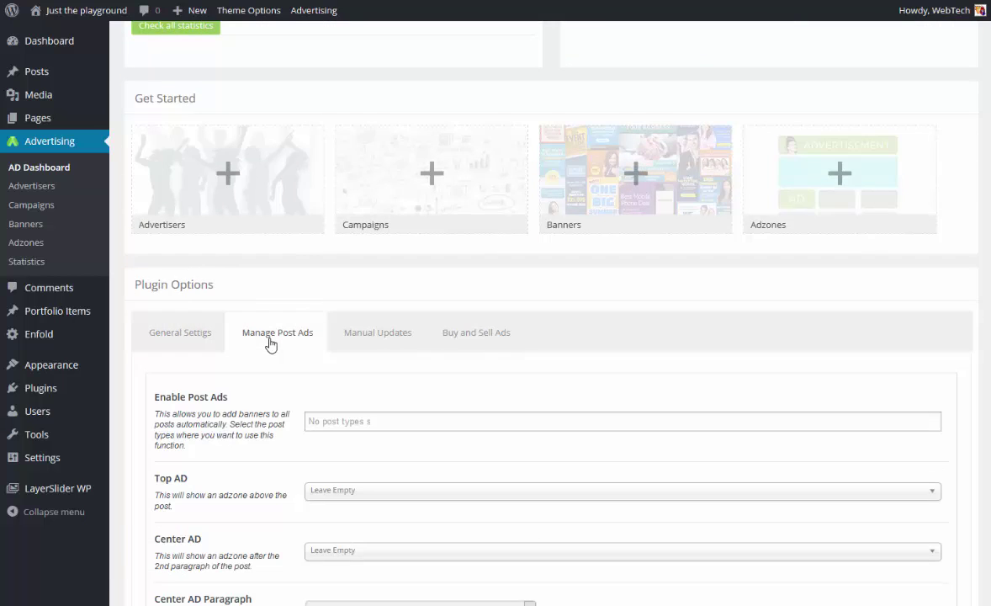
scroll(278, 303, "down", 1)
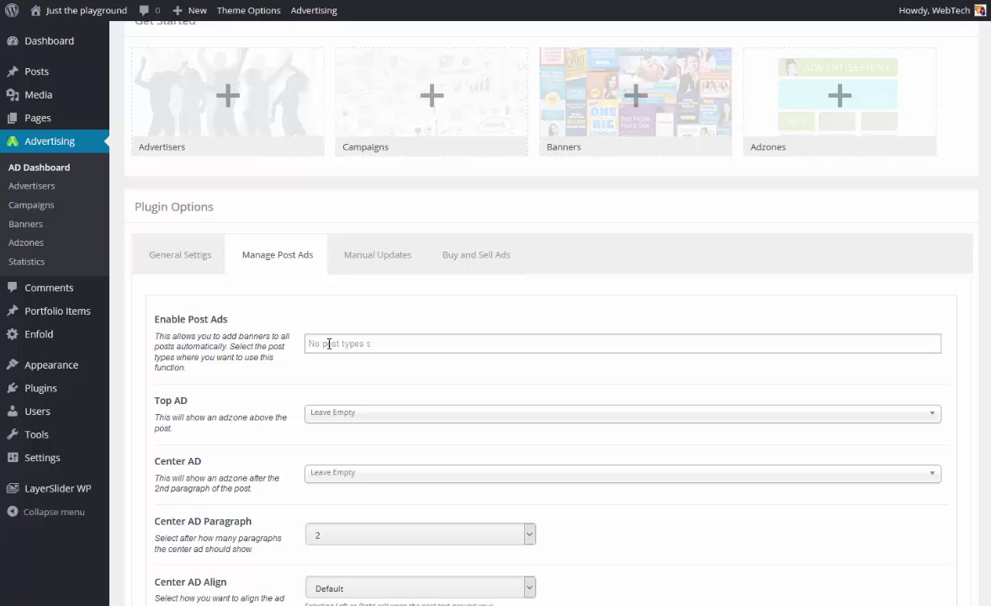
left_click(329, 344)
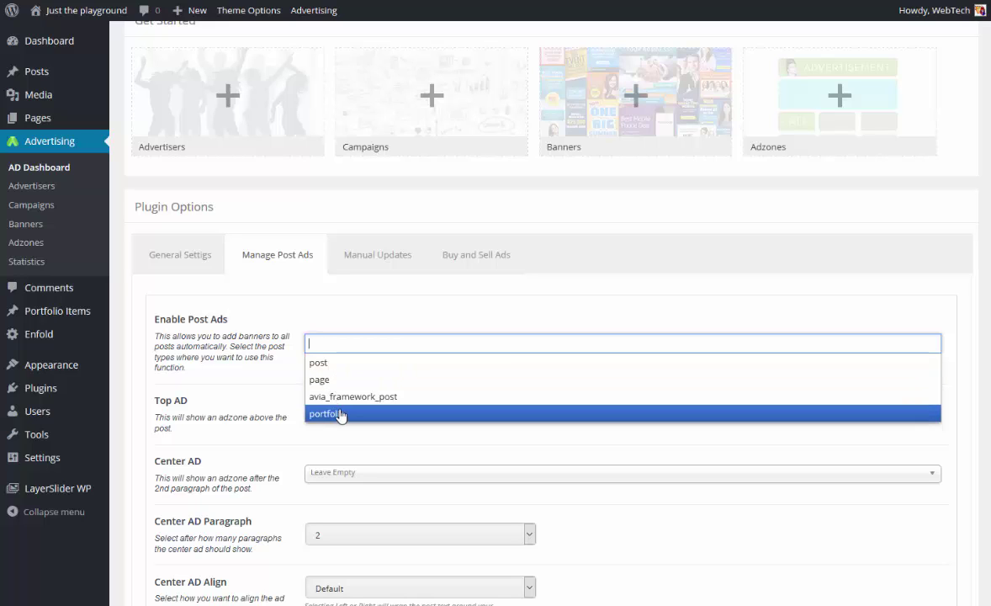
left_click(338, 364)
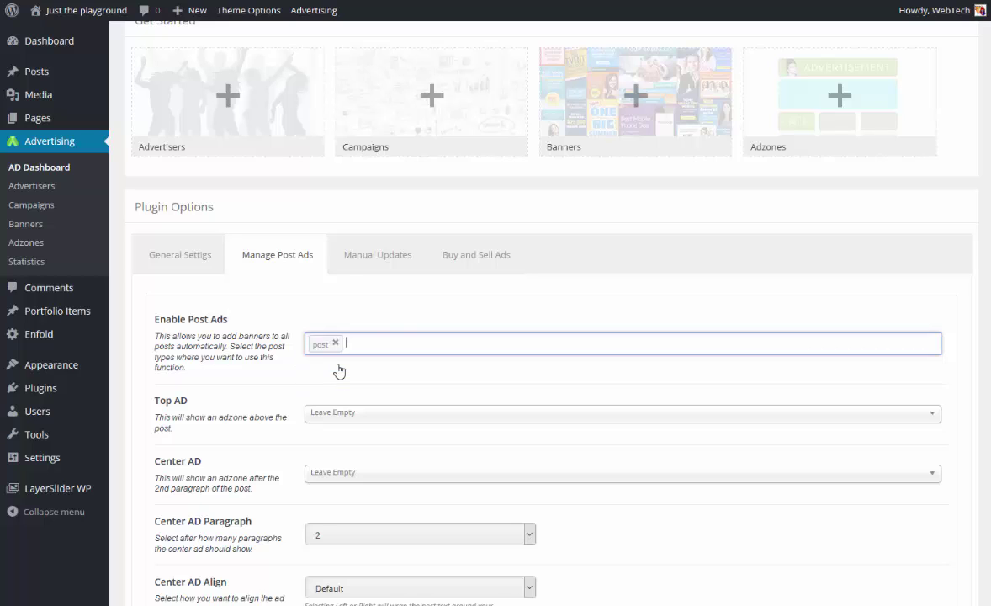
left_click(825, 11)
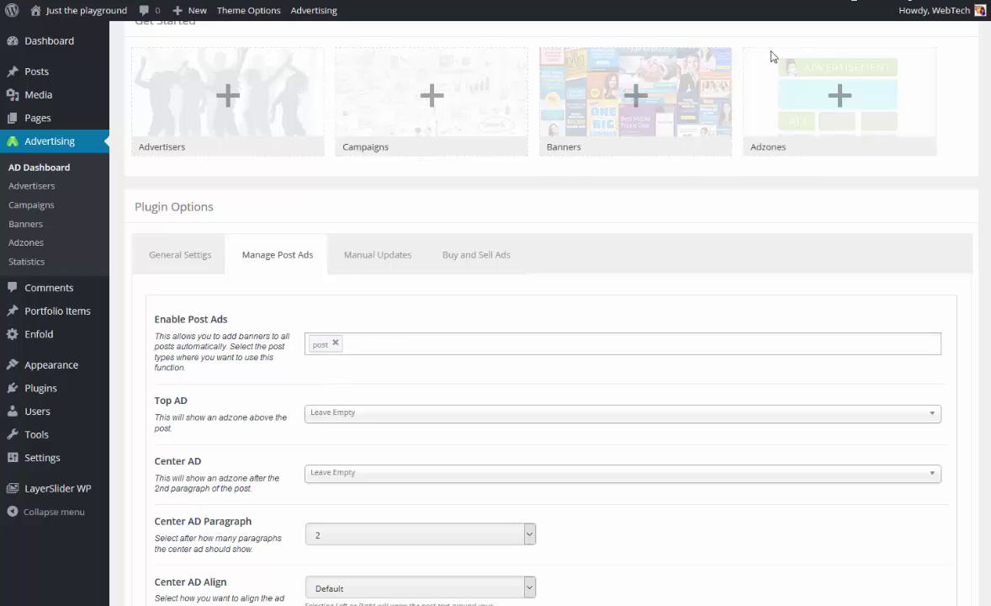
Set both Top AD and Center AD to the '728 x 90 top of page' adzone.
left_click(421, 419)
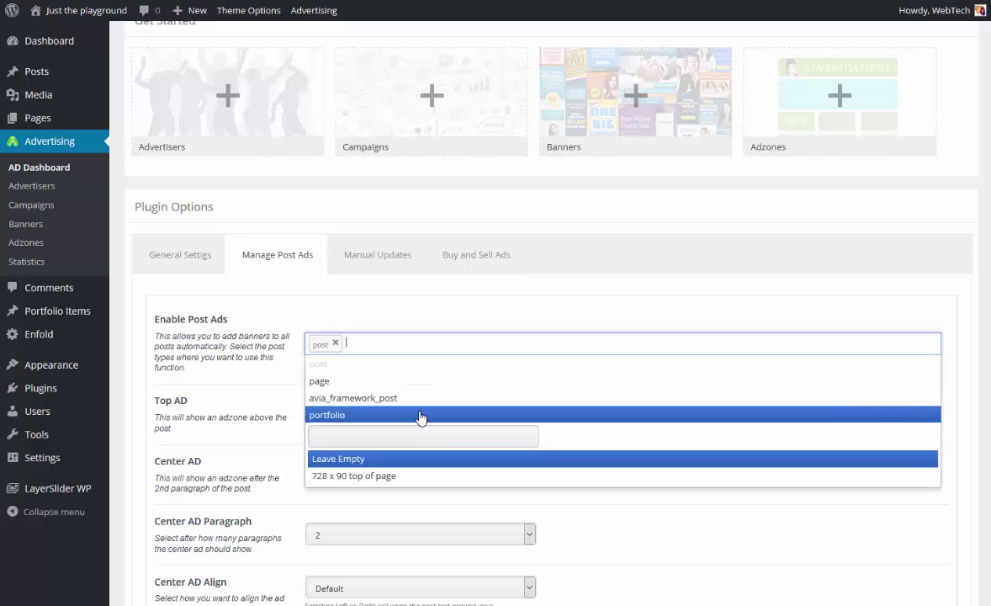
left_click(399, 477)
left_click(400, 483)
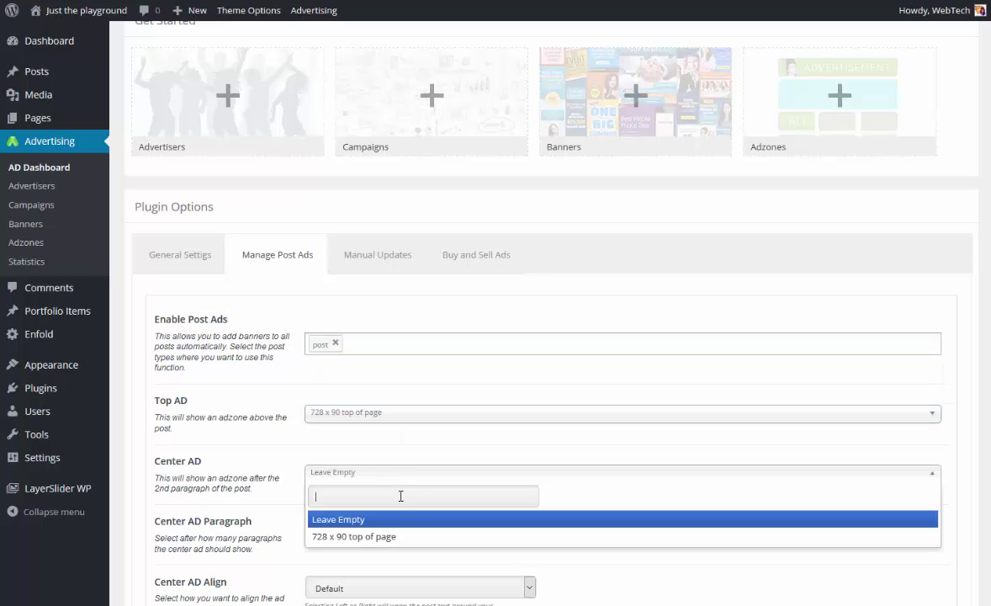
left_click(407, 536)
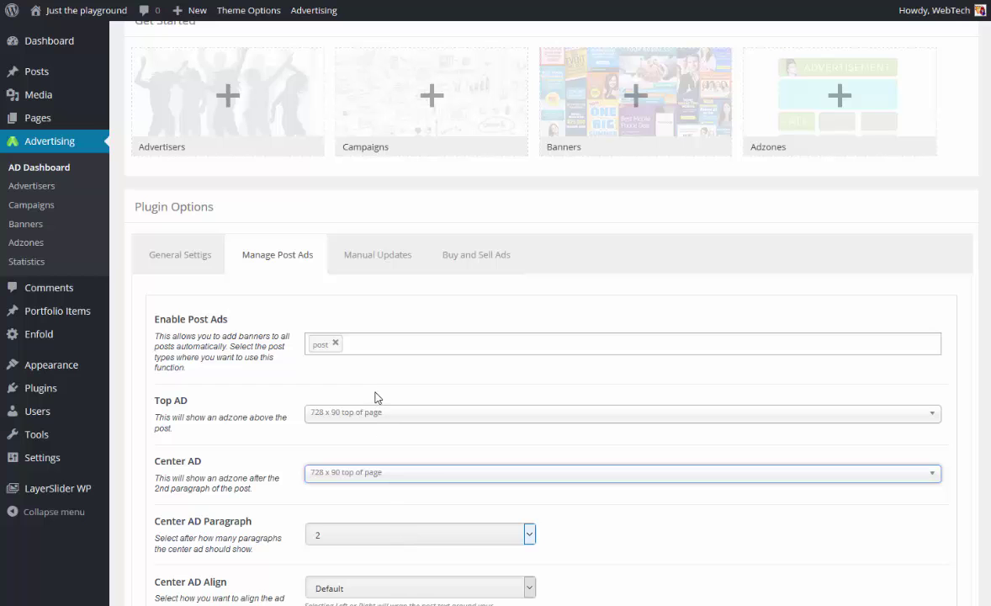
scroll(376, 399, "up", 2)
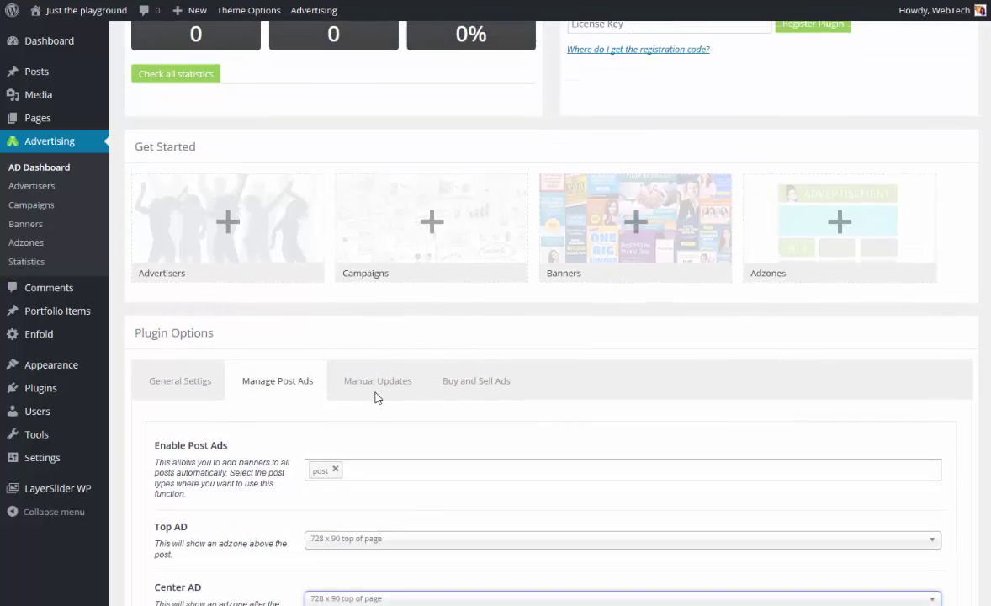
scroll(376, 398, "down", 2)
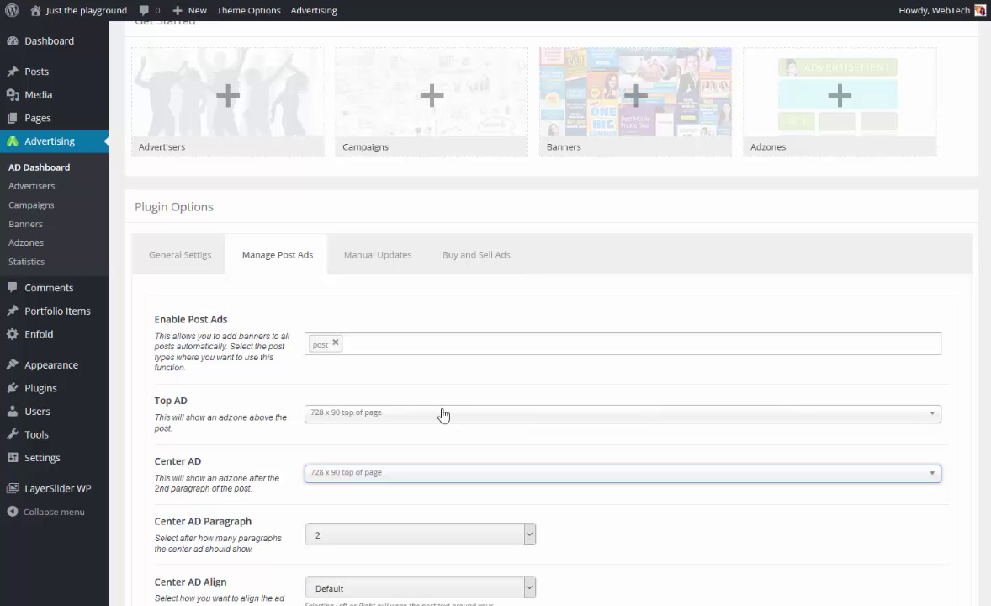
scroll(444, 414, "down", 1)
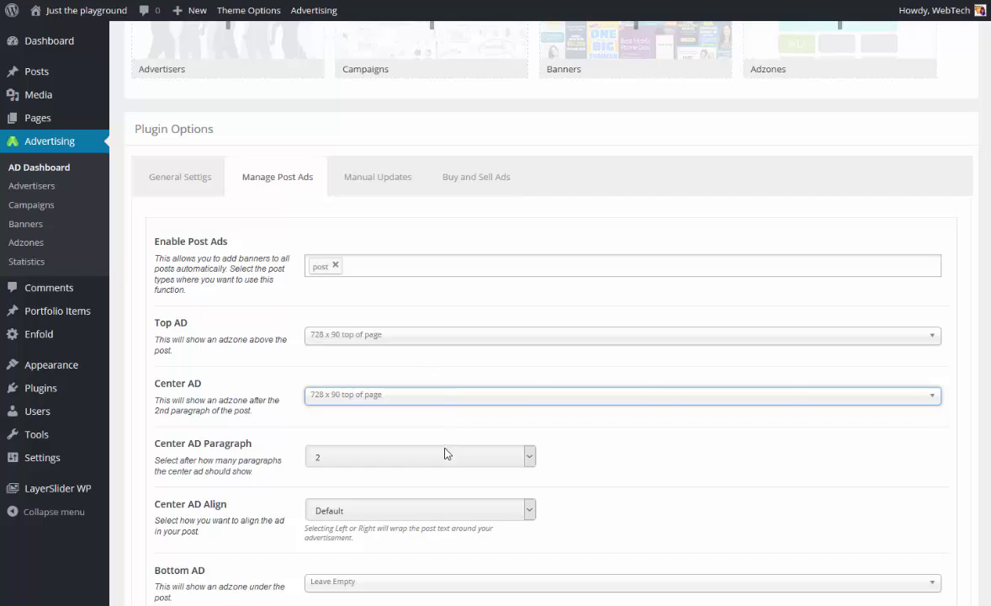
Show the center ad after paragraph 4 with Default alignment.
left_click(360, 459)
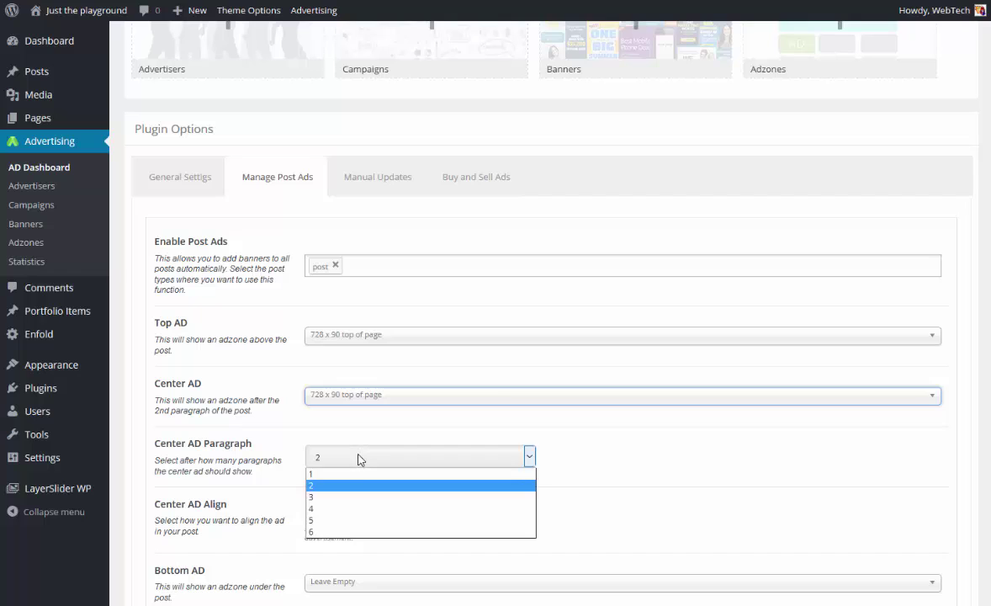
left_click(338, 509)
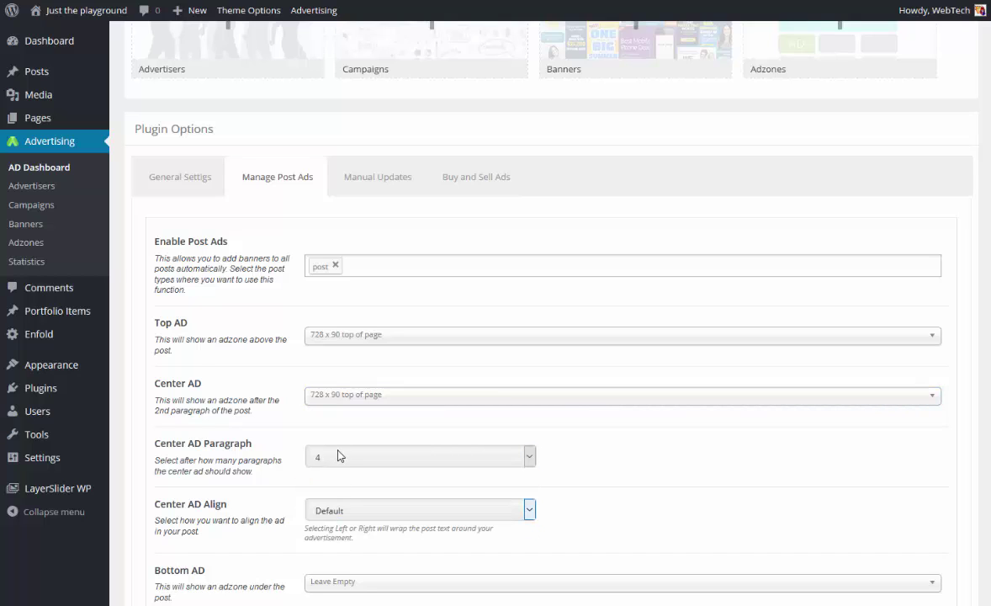
left_click(363, 515)
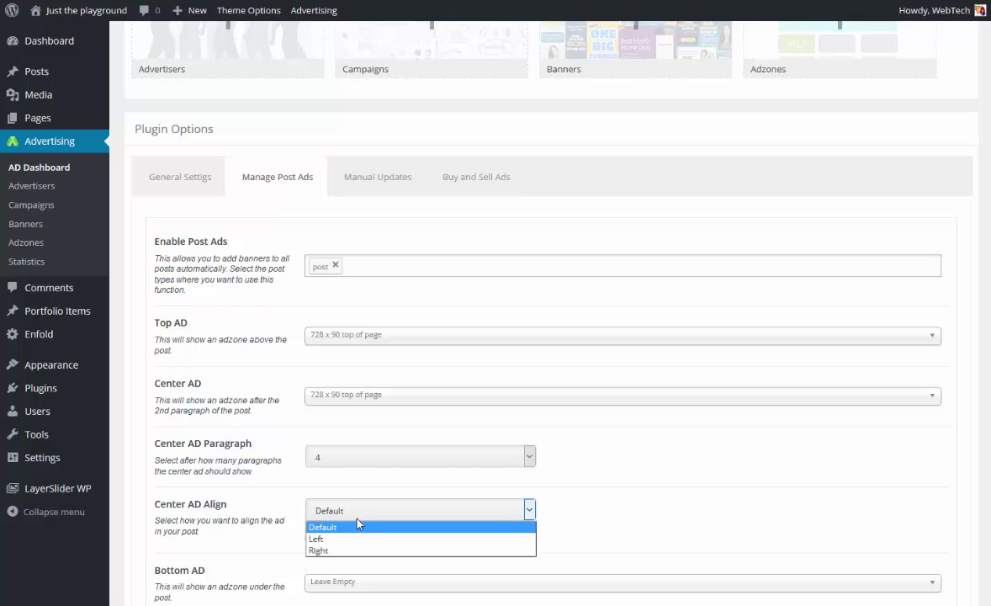
left_click(328, 527)
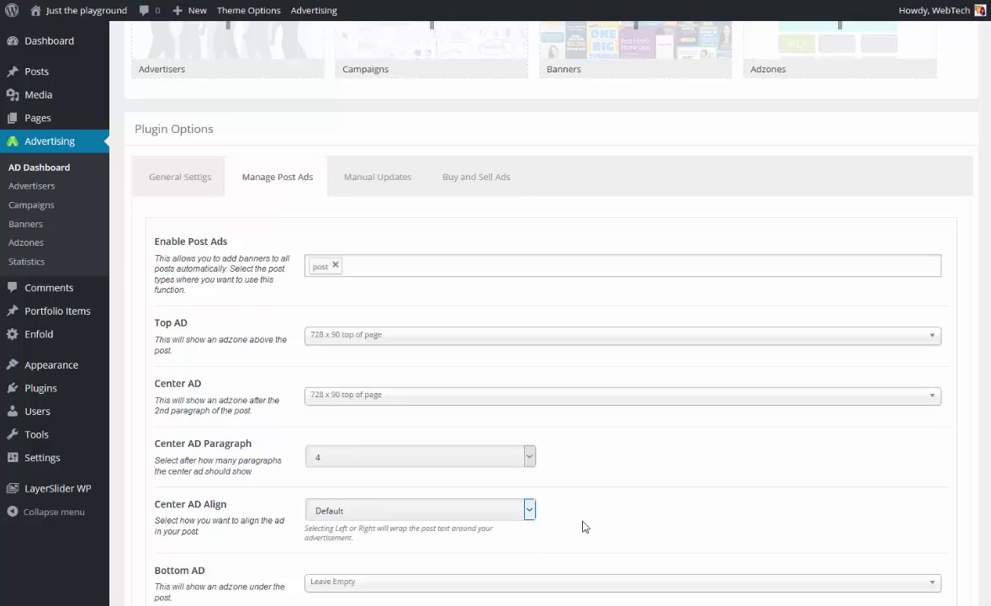
scroll(582, 521, "down", 3)
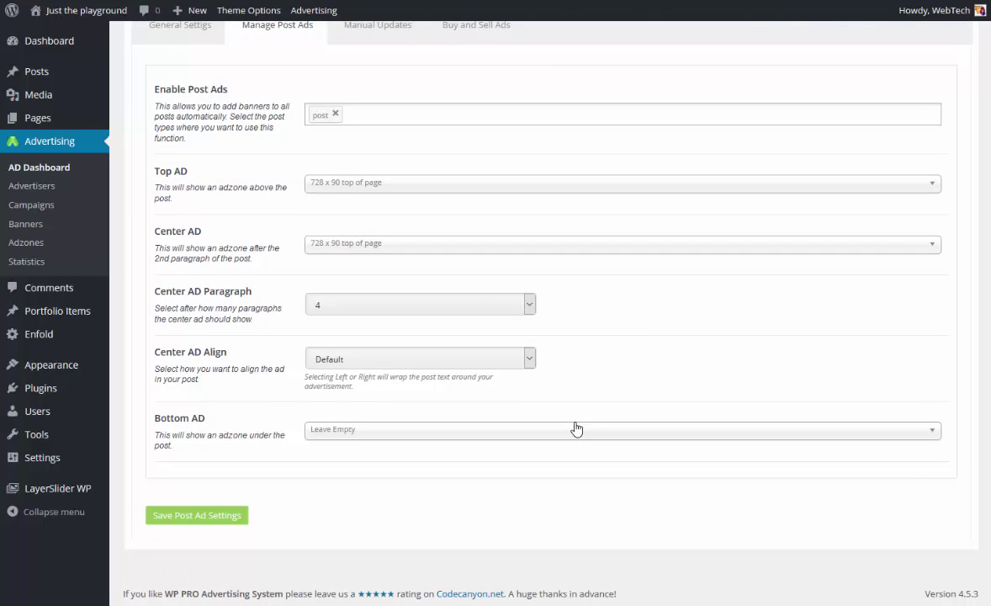
left_click(424, 439)
Set Bottom AD to '728 x 90 top of page', save, then view the Manual Updates and Buy and Sell Ads tabs.
left_click(403, 494)
left_click(199, 516)
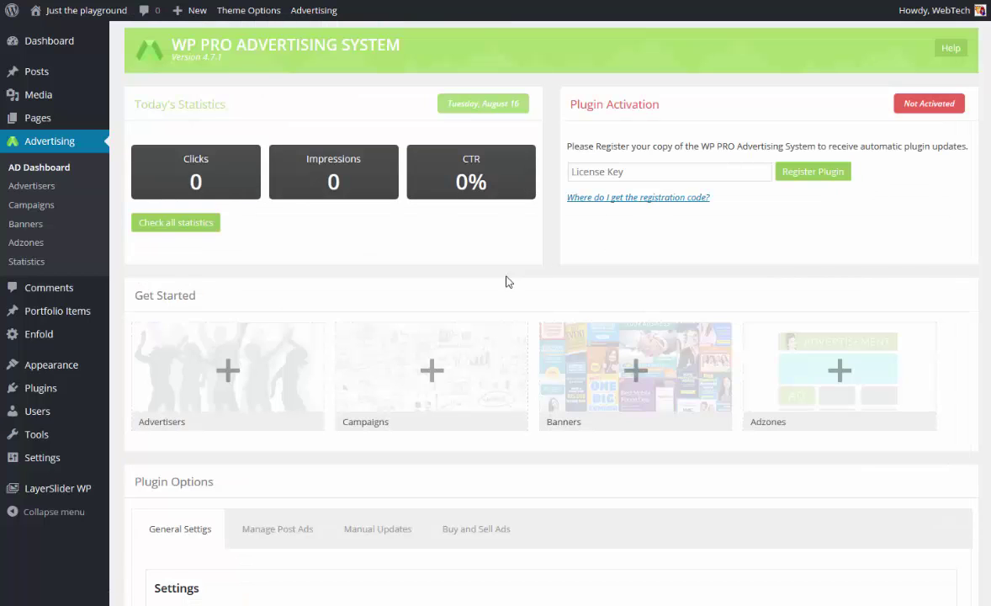
left_click(389, 530)
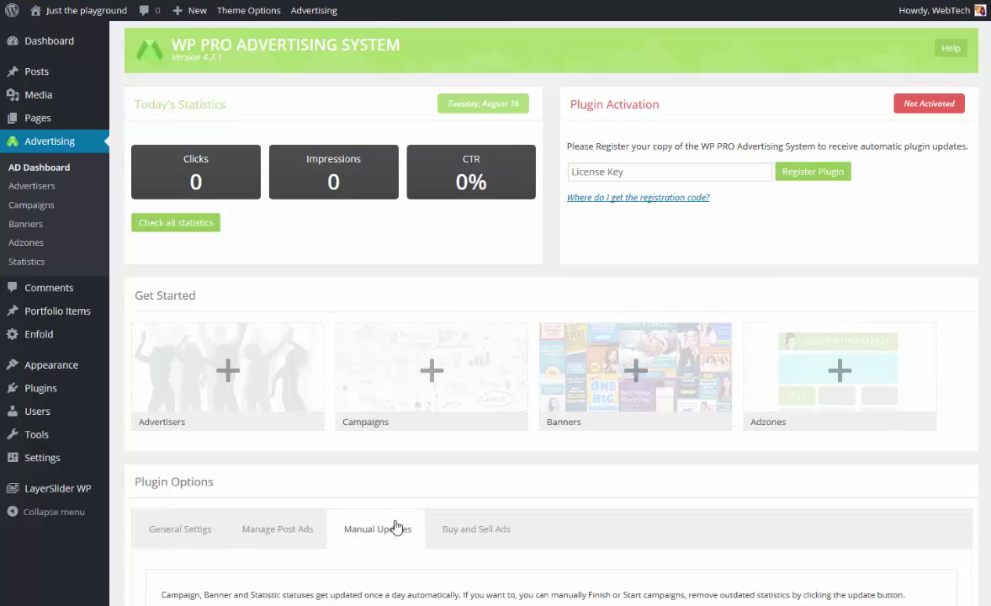
scroll(389, 505, "down", 3)
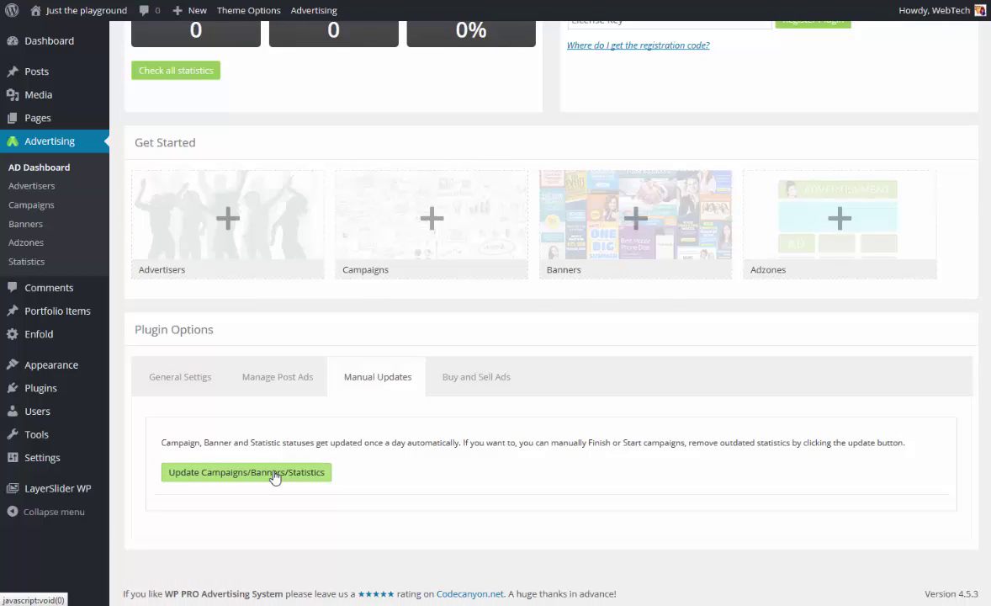
left_click(478, 377)
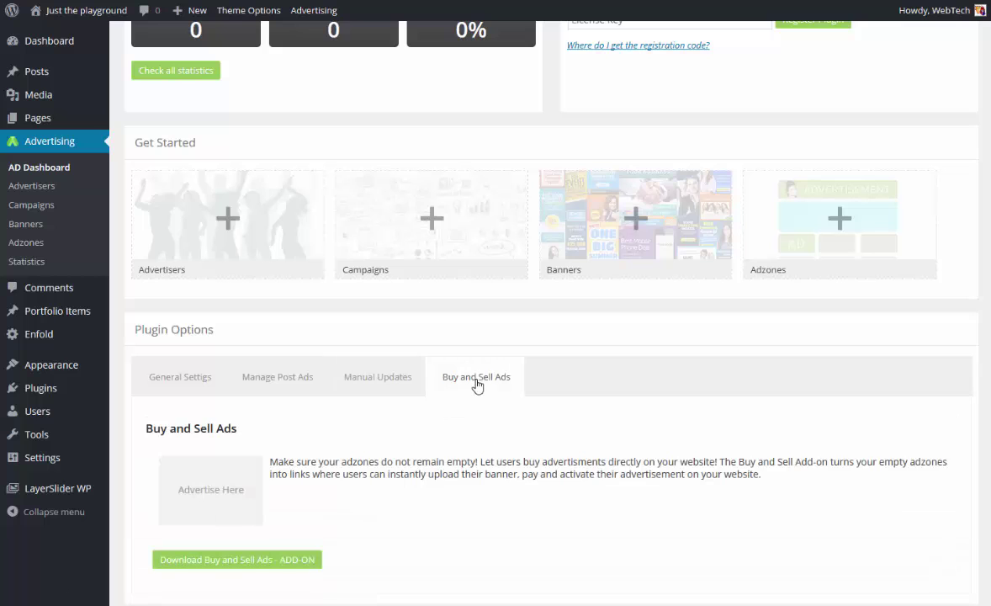
scroll(312, 471, "down", 1)
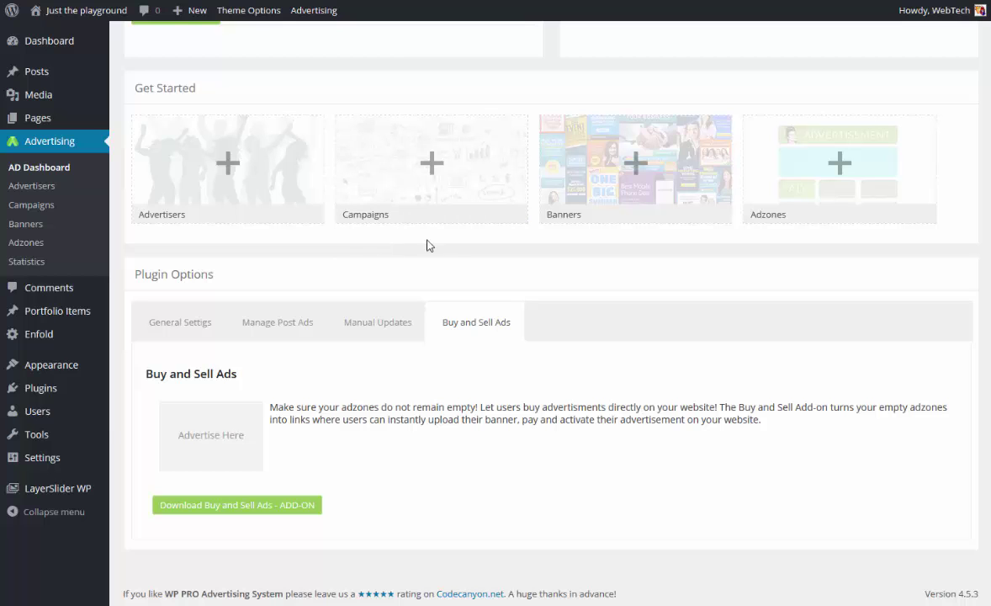
scroll(508, 220, "up", 3)
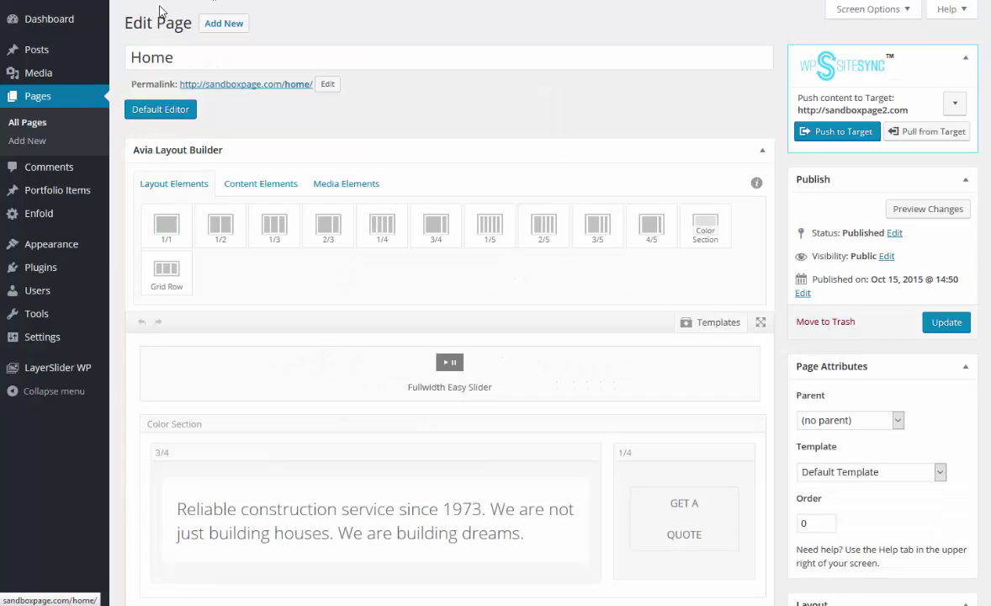
Return to the Welcome home page via the EnfoldGym logo and open it in the page editor.
left_click(227, 87)
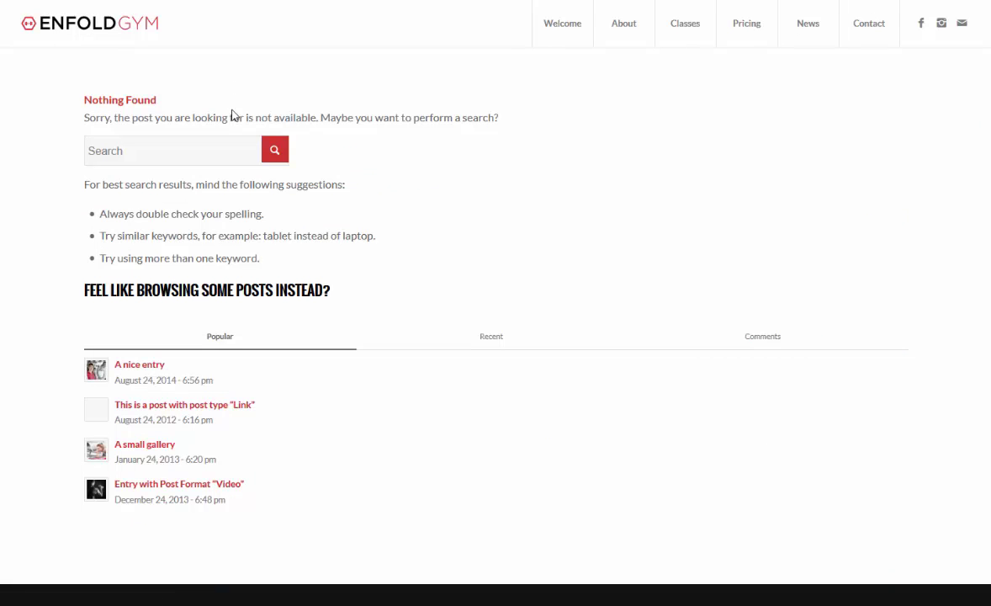
left_click(111, 35)
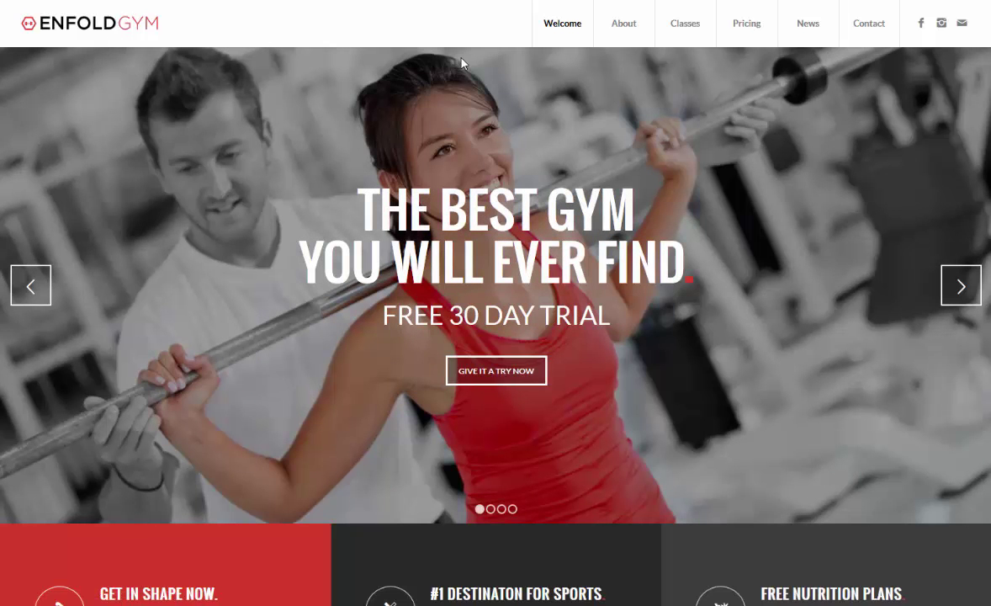
scroll(508, 92, "down", 5)
scroll(471, 133, "down", 5)
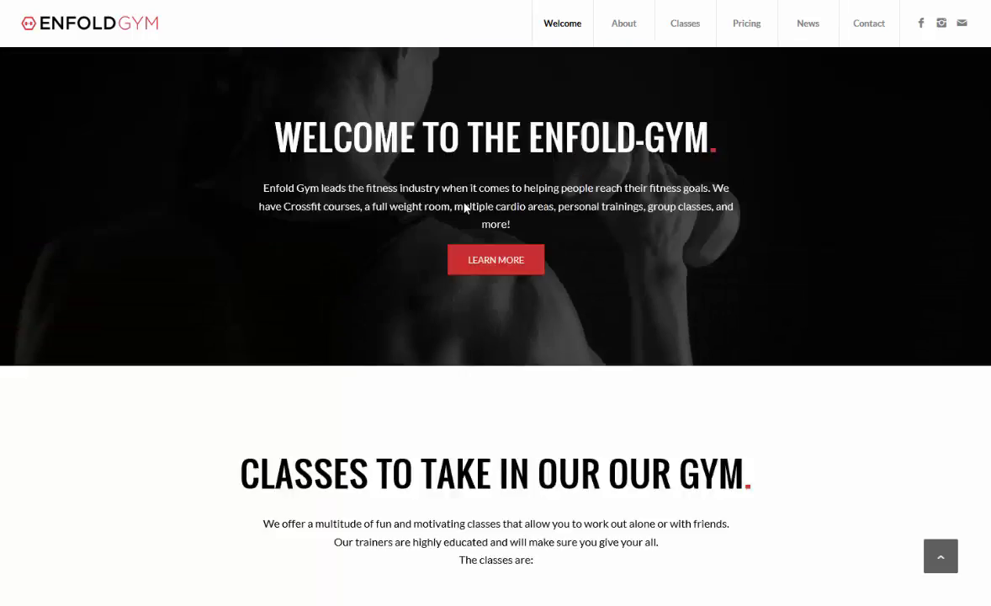
scroll(446, 228, "down", 3)
scroll(437, 231, "up", 10)
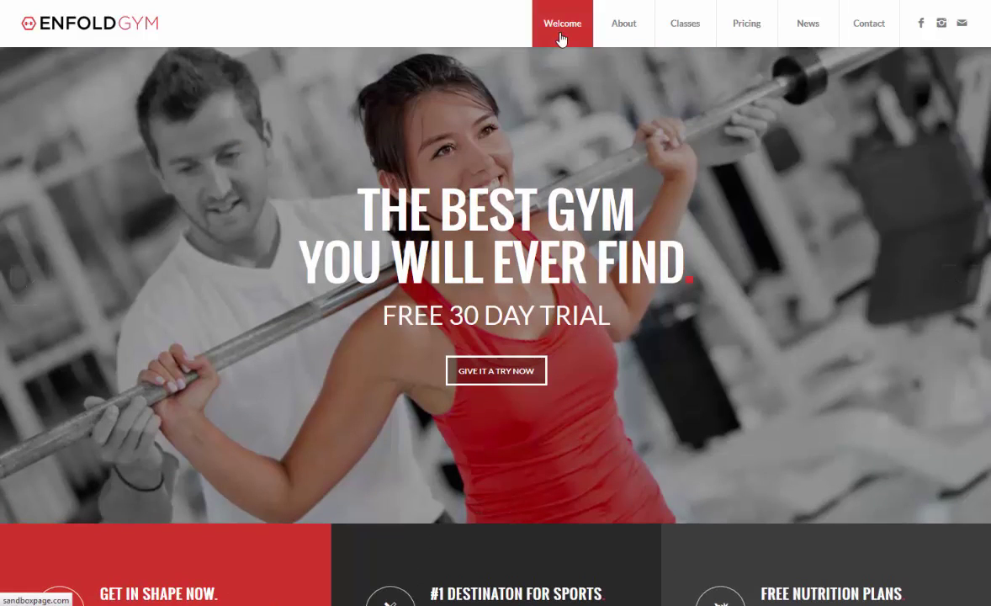
mouse_move(612, 32)
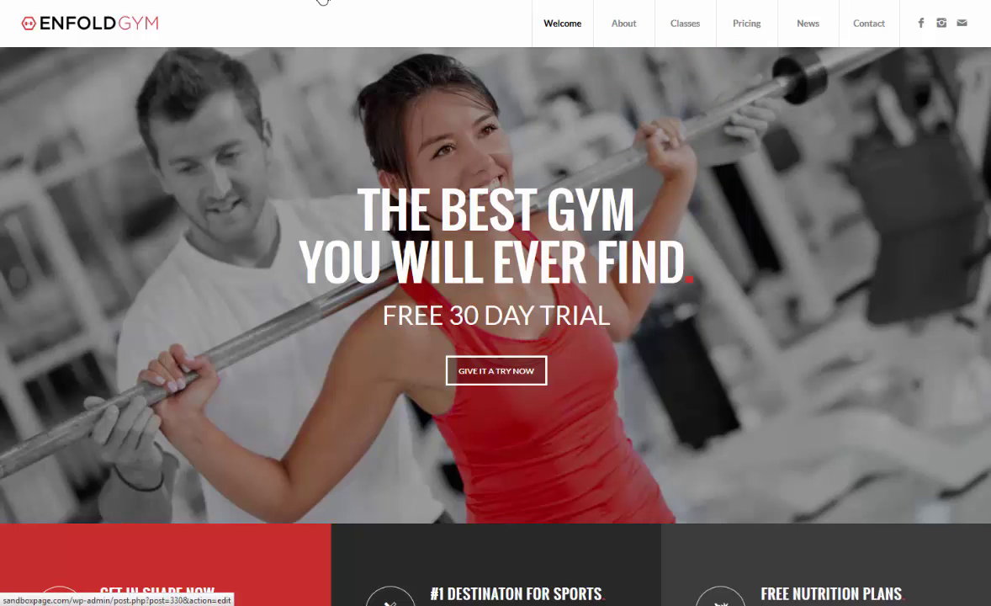
left_click(322, 0)
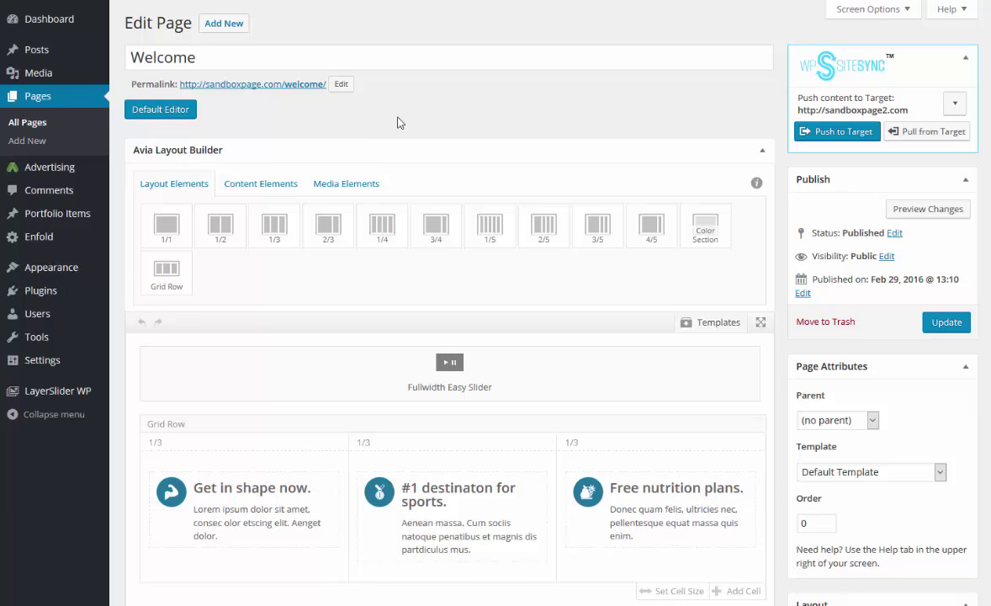
Drag a Widget Area element above the Fullwidth Easy Slider, leaving it Displayed Everywhere.
left_click(259, 193)
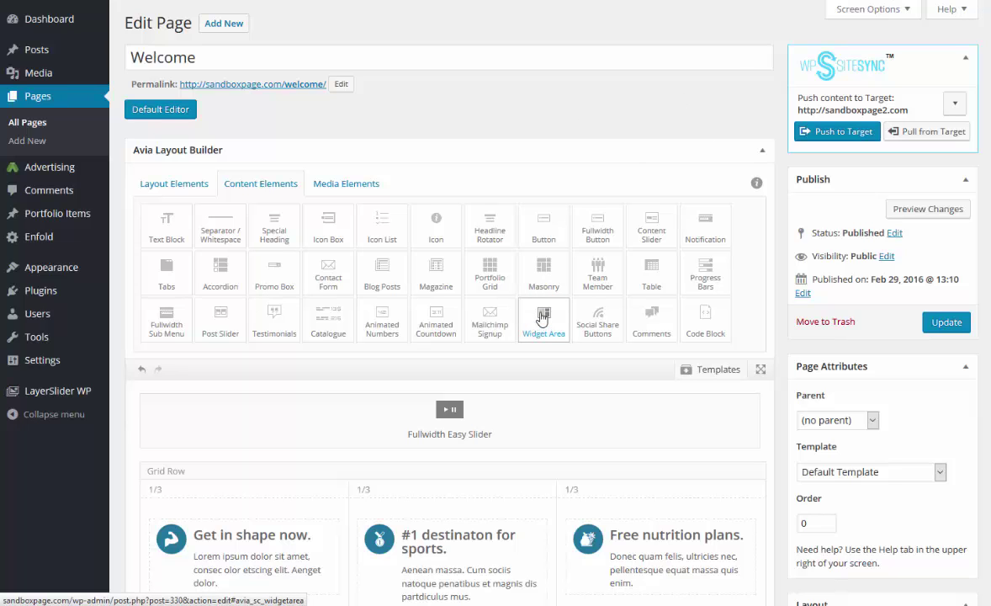
left_click_drag(517, 329, 271, 392)
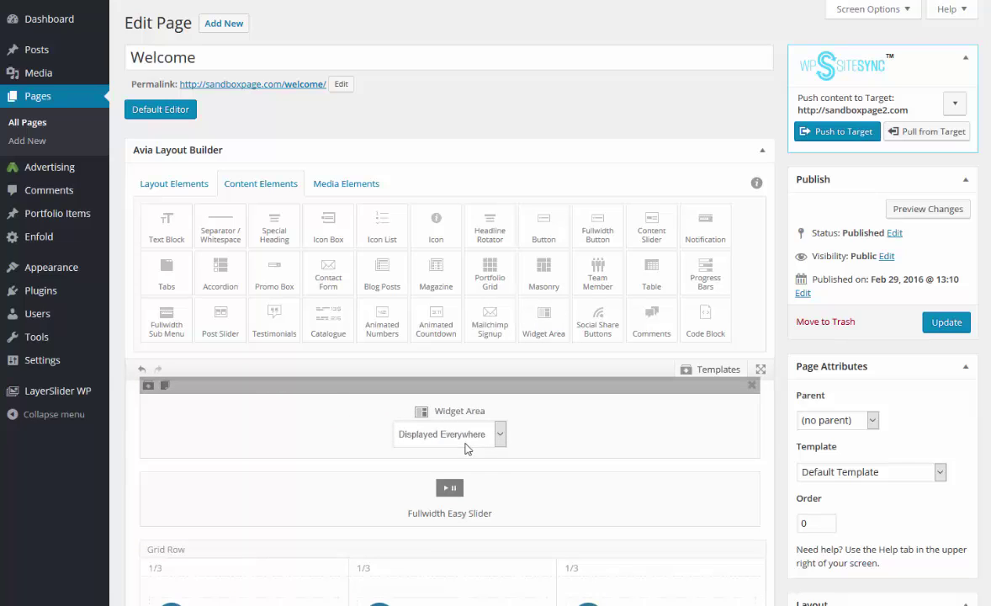
left_click(468, 436)
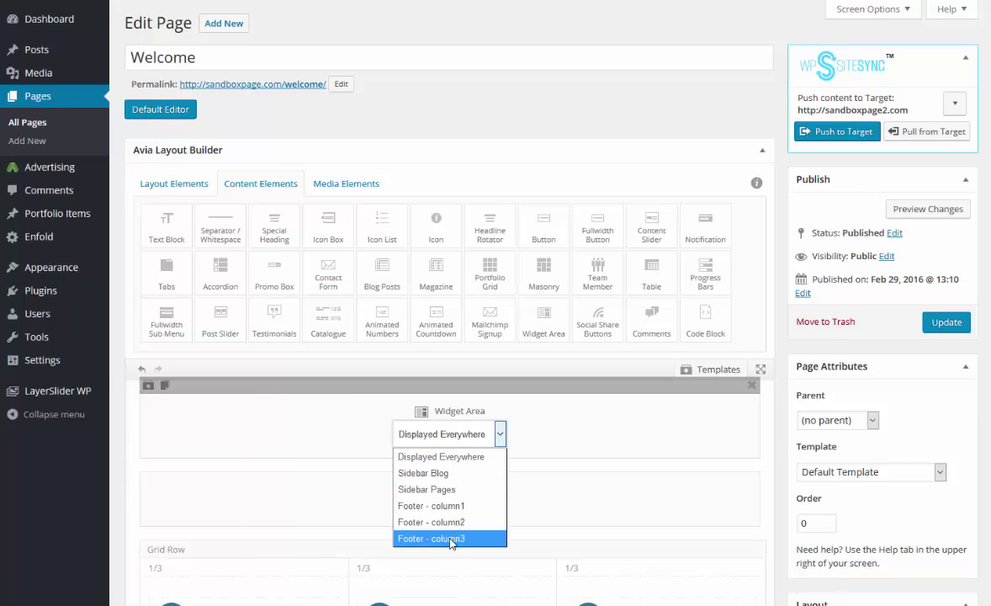
left_click(520, 428)
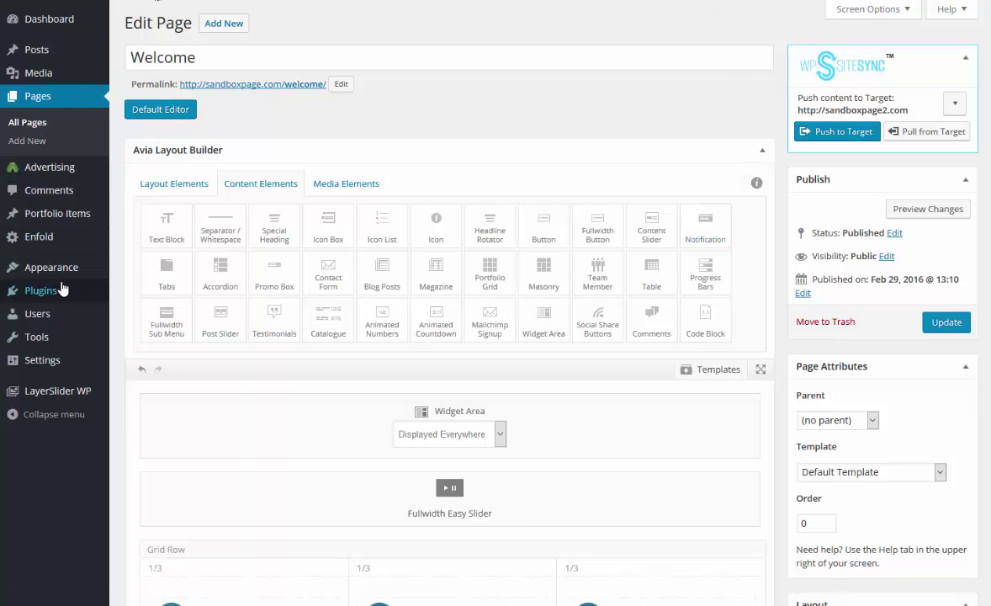
Leave the editor unsaved and create a new custom widget area named 'top banner'.
mouse_move(74, 276)
left_click(126, 305)
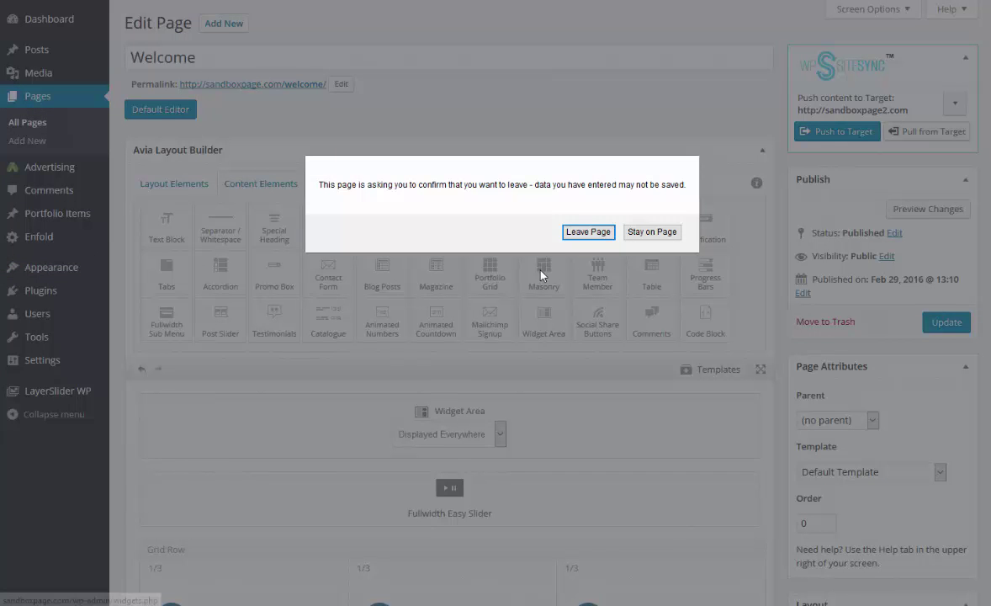
left_click(588, 232)
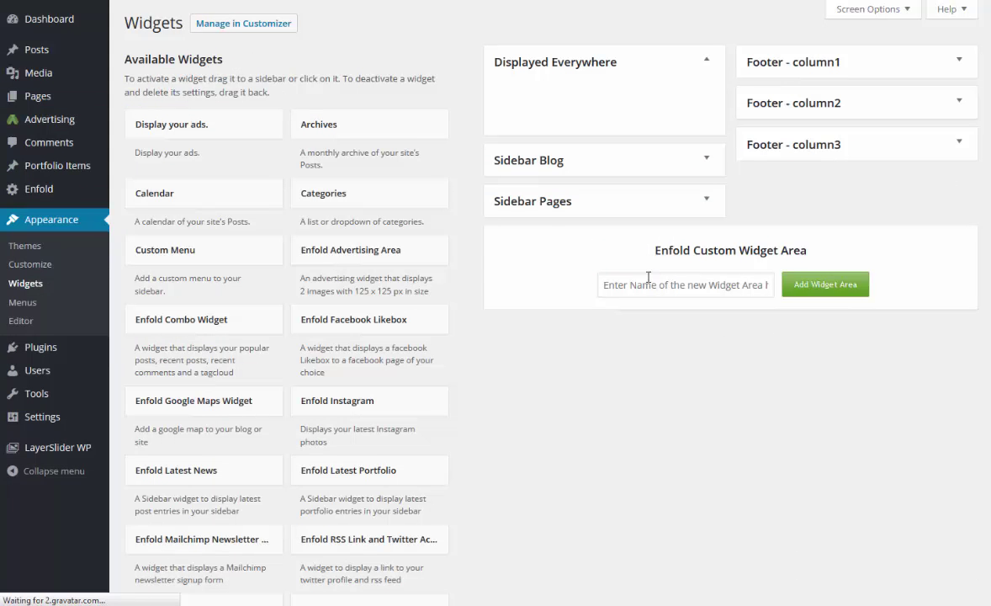
left_click(657, 285)
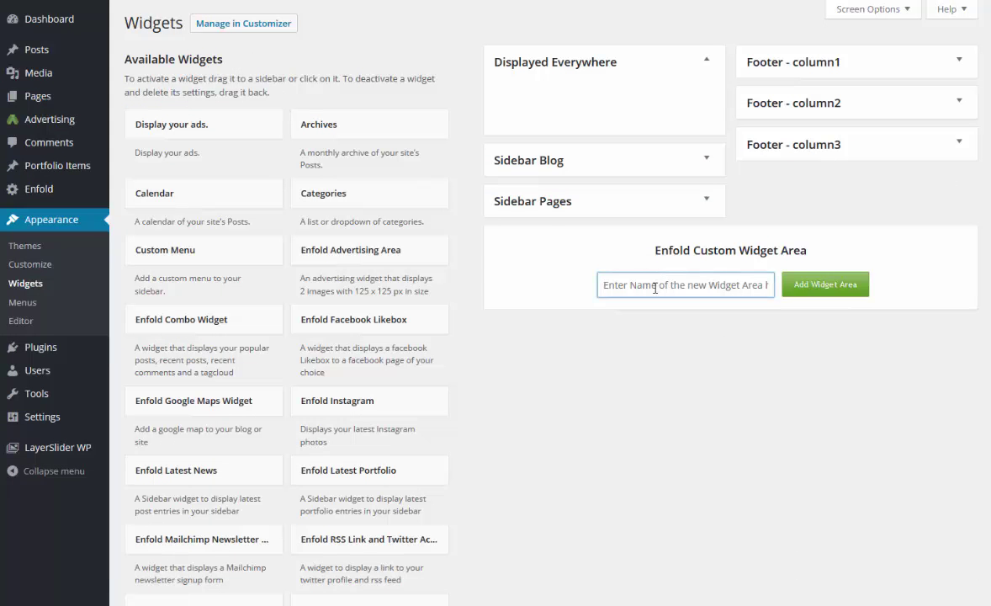
type("top banner")
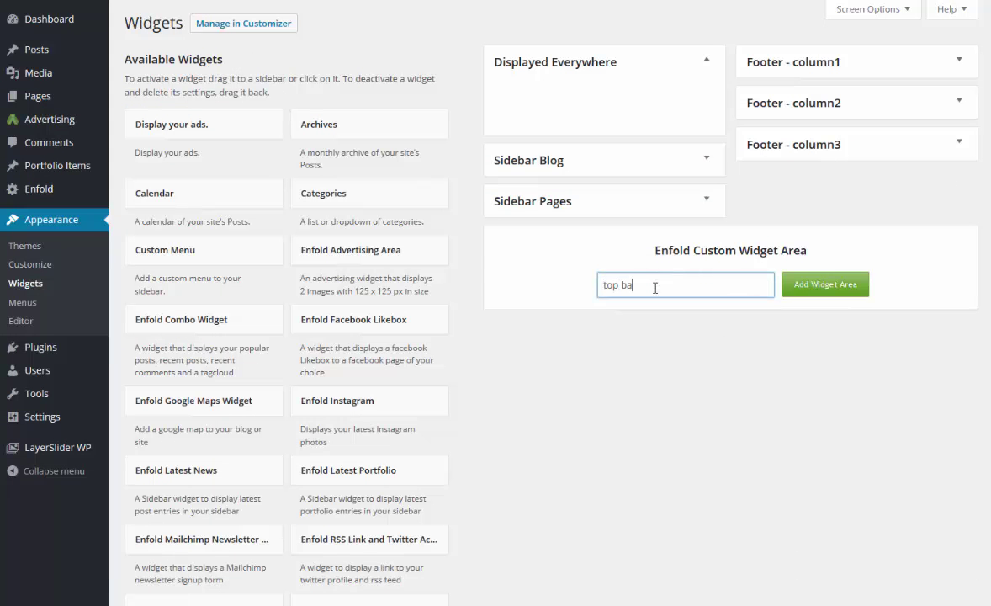
left_click(807, 281)
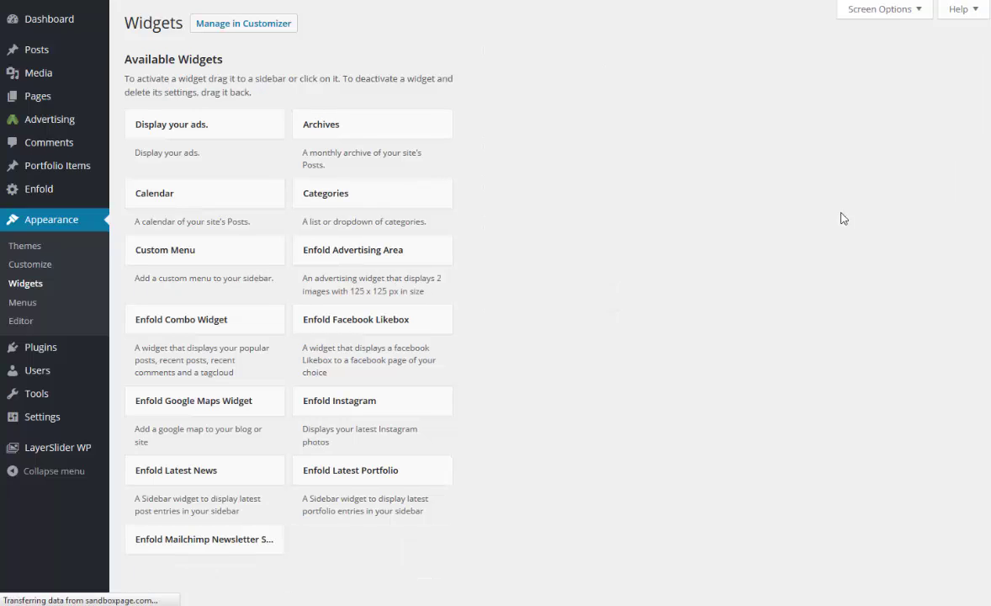
Add the 'Display your ads.' widget to top banner with the '728 x 90 top of page' adzone.
left_click(958, 145)
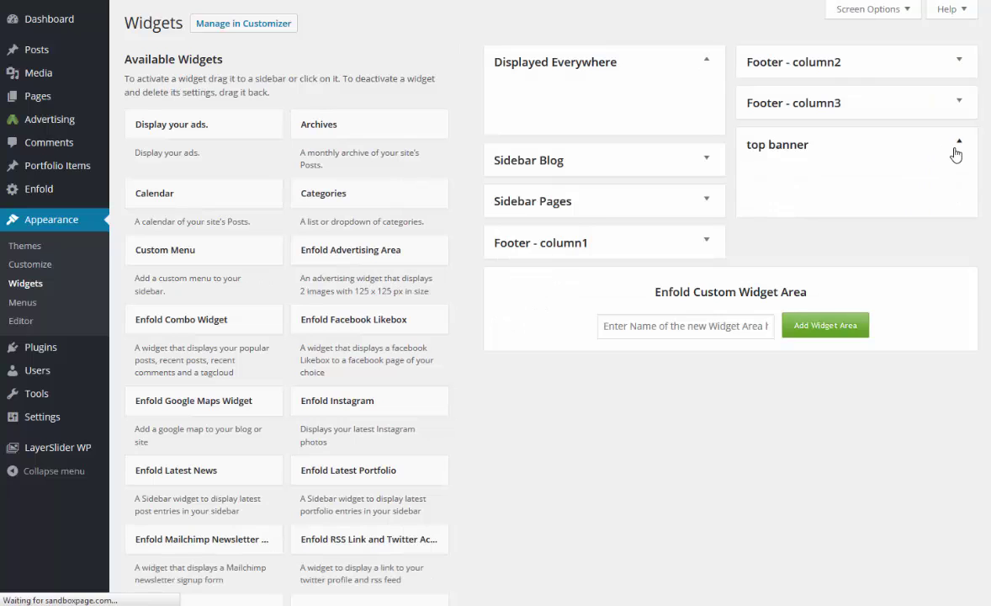
scroll(254, 328, "down", 1)
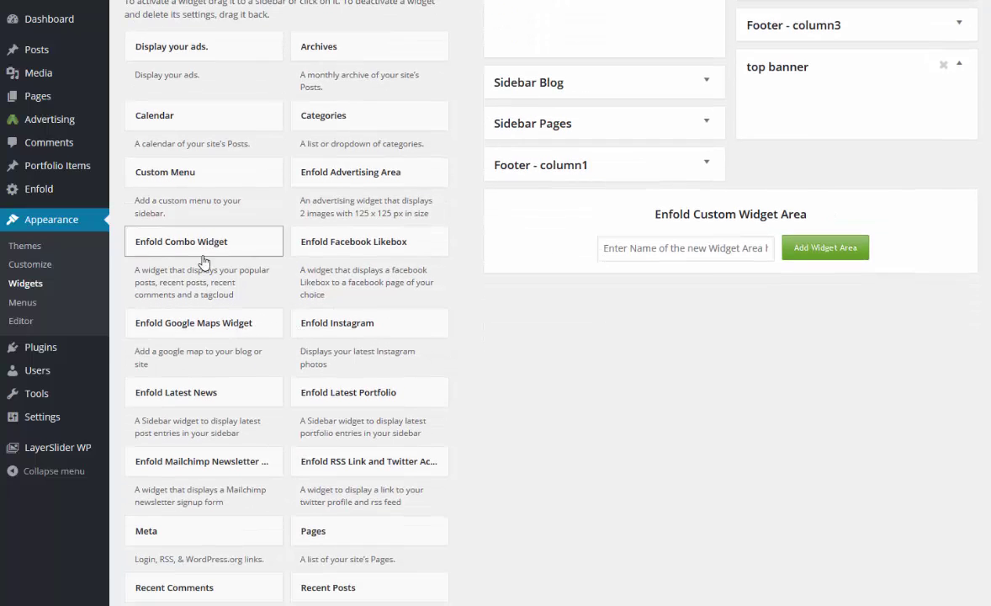
scroll(283, 313, "up", 1)
scroll(282, 286, "down", 6)
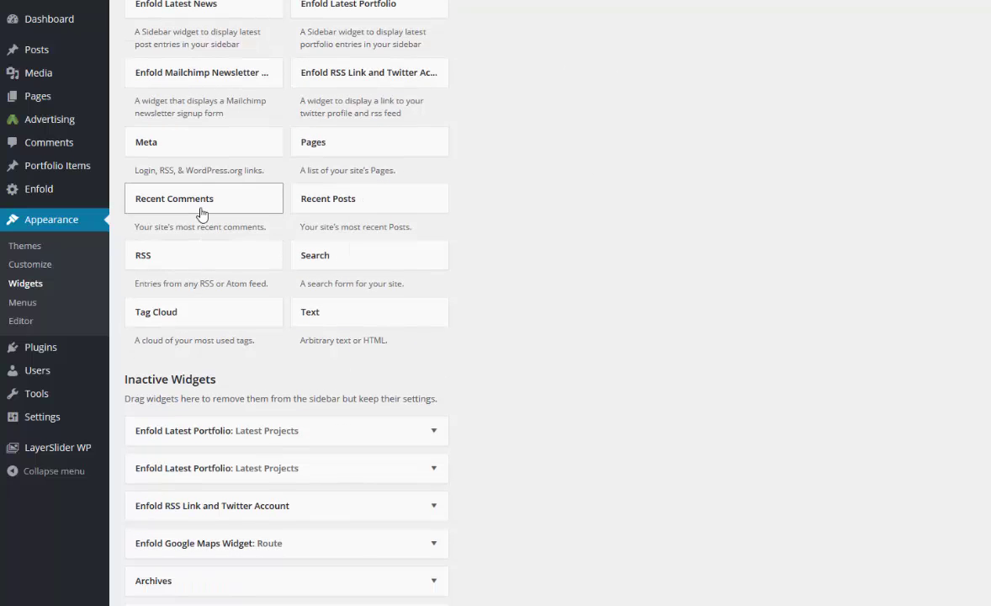
scroll(200, 215, "up", 4)
scroll(243, 132, "up", 2)
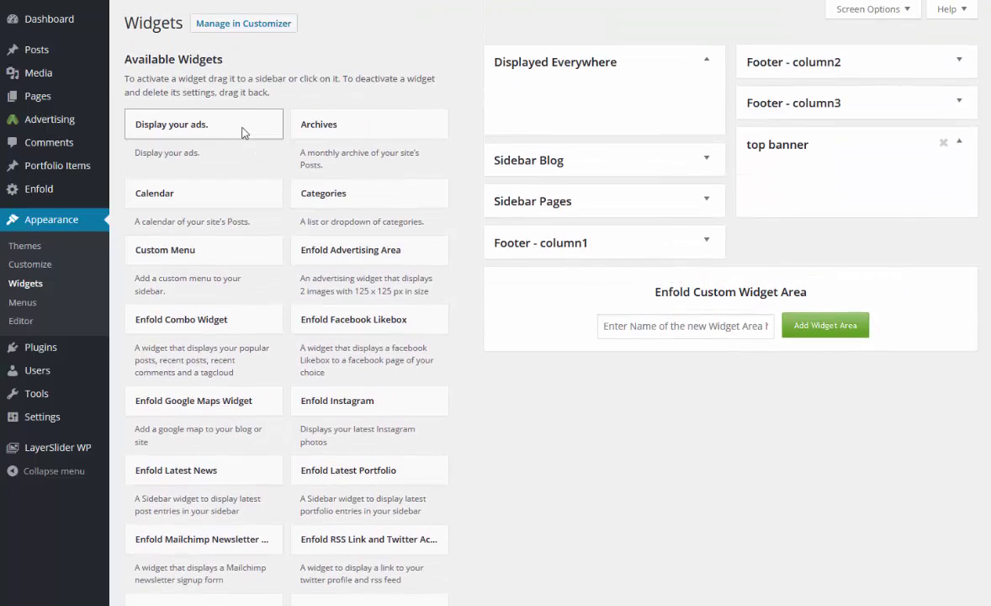
left_click_drag(228, 131, 828, 175)
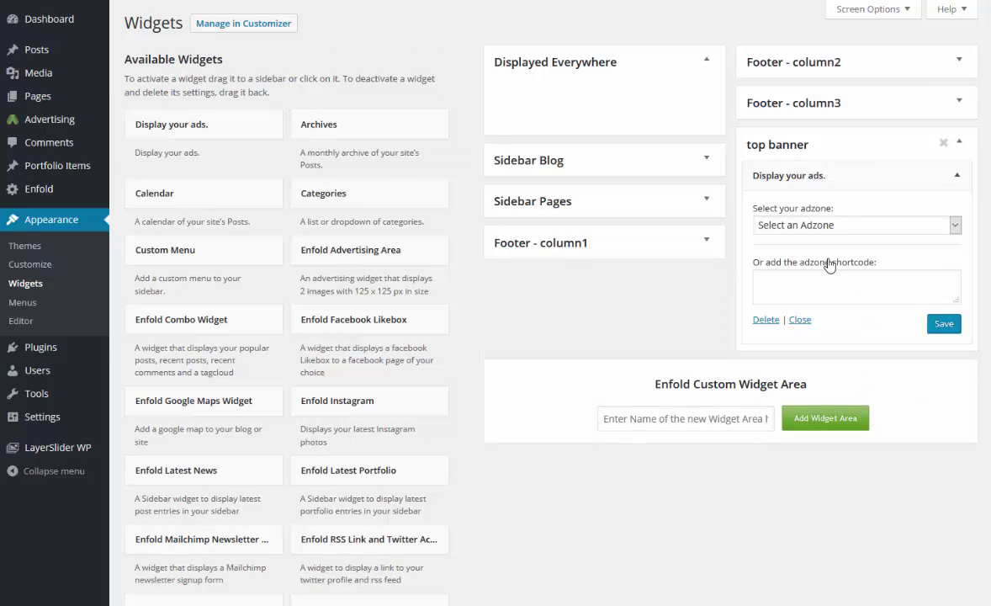
left_click(822, 225)
left_click(832, 255)
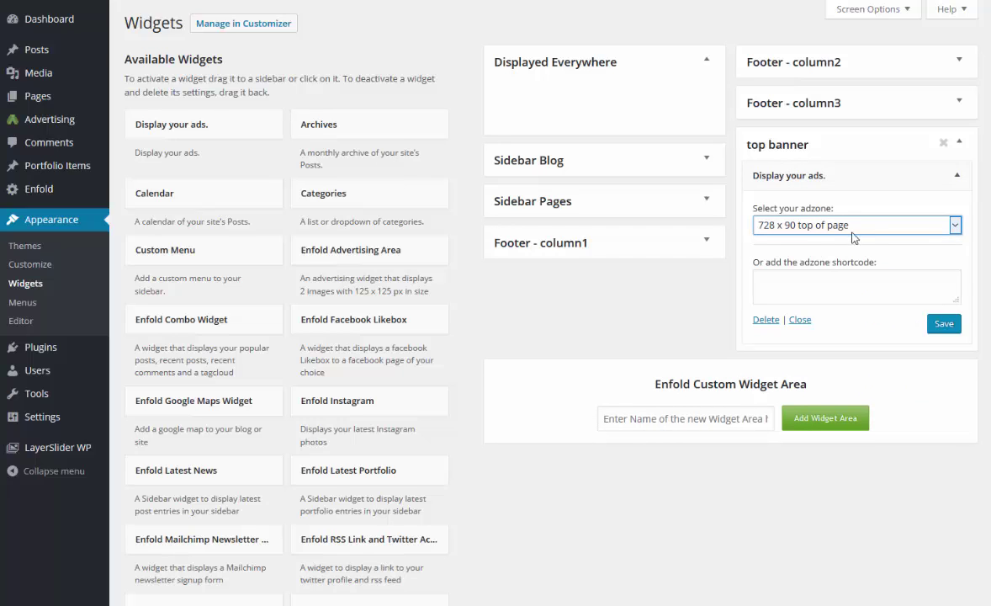
left_click(944, 325)
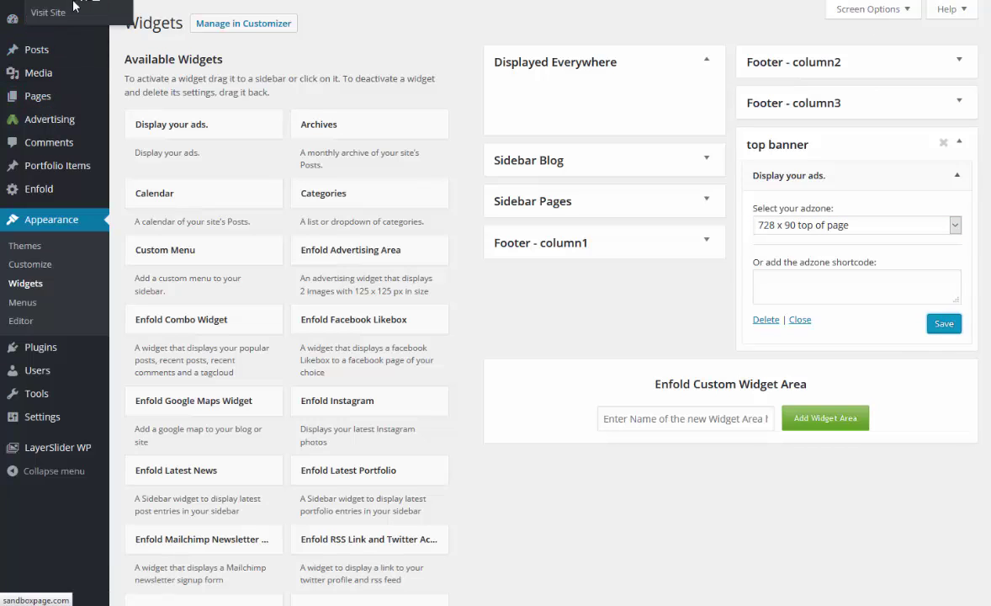
Go from the live front page to editing the Welcome page.
left_click(57, 18)
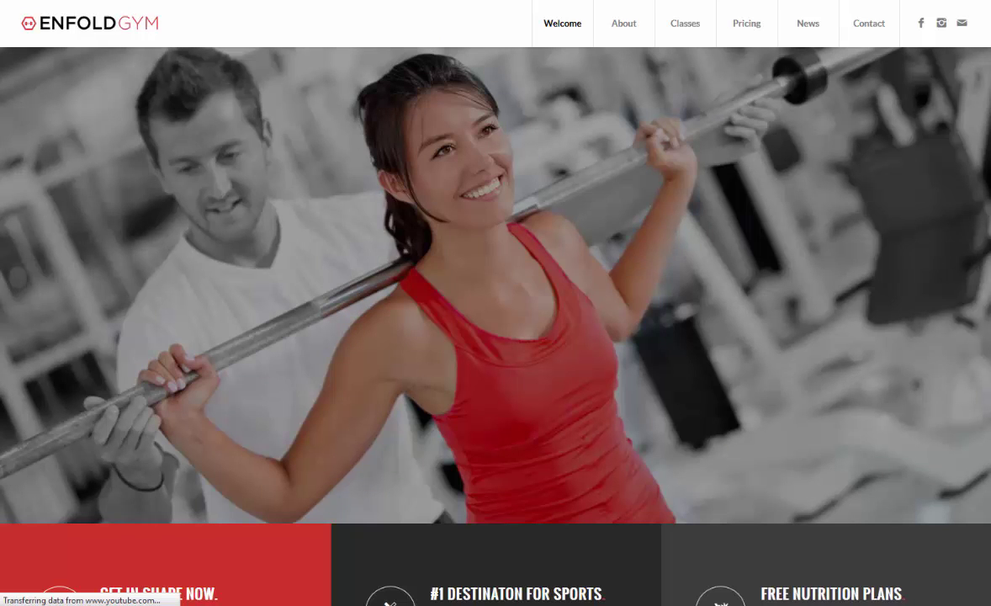
mouse_move(685, 23)
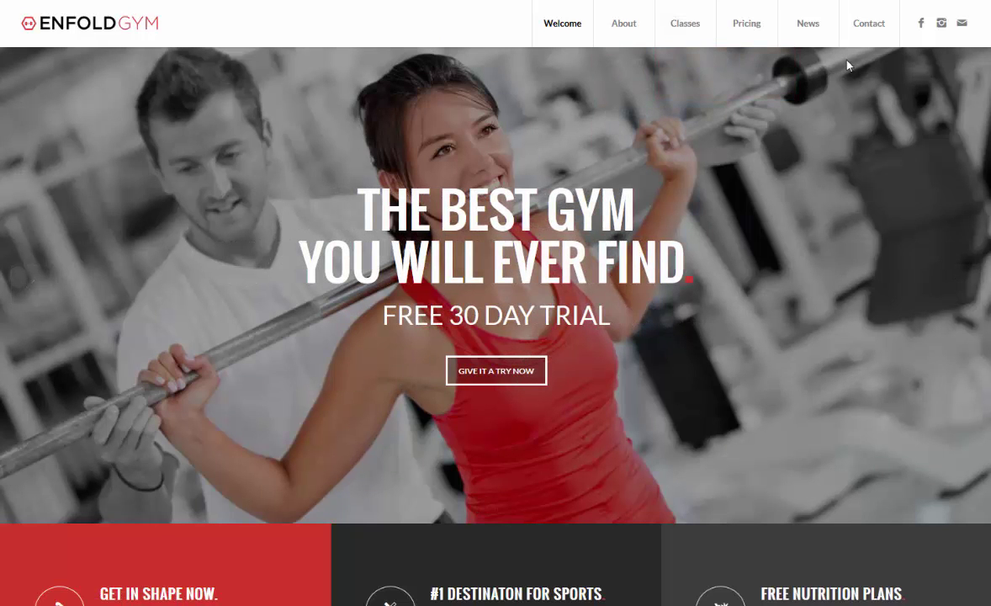
left_click(347, 3)
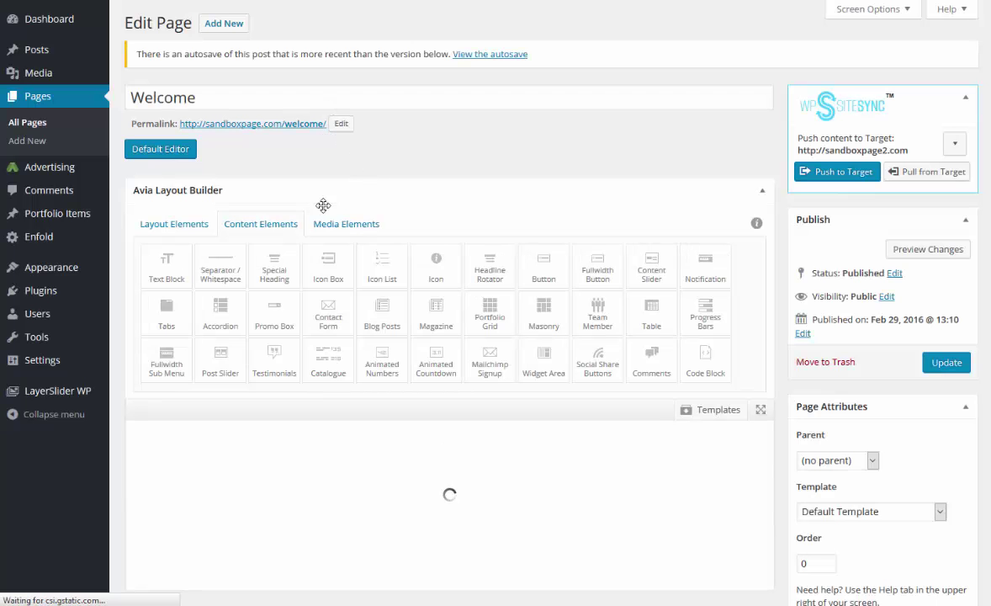
Put a Widget Area block showing 'top banner' above the slider, update, and view the page.
left_click_drag(548, 361, 324, 437)
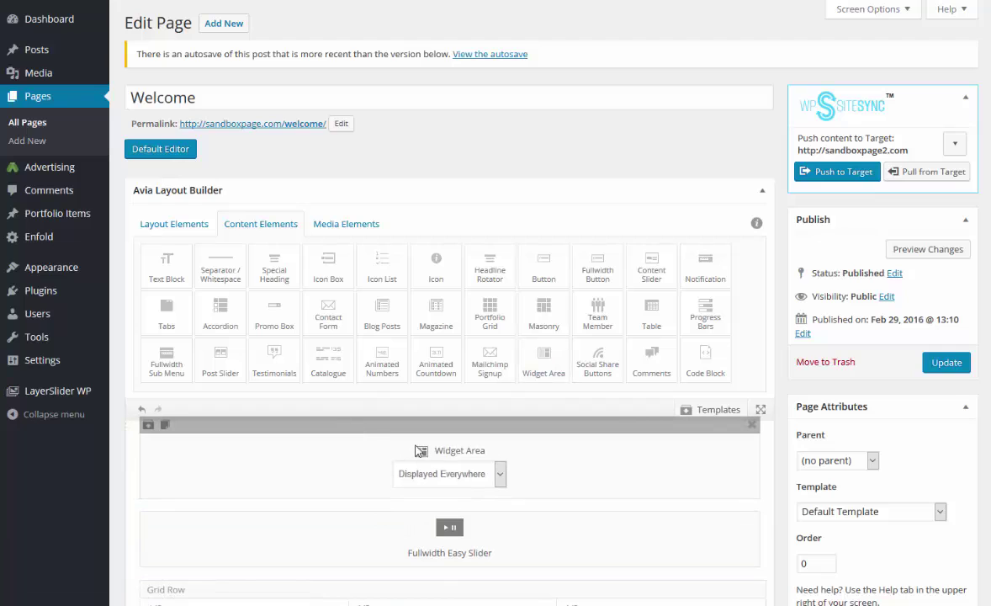
left_click(501, 476)
left_click(450, 592)
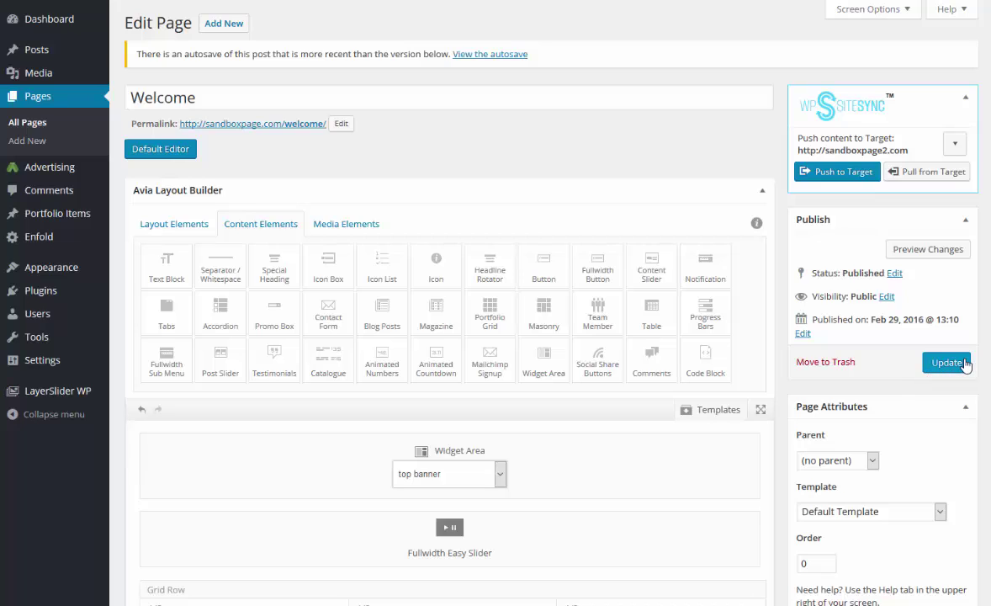
left_click(966, 363)
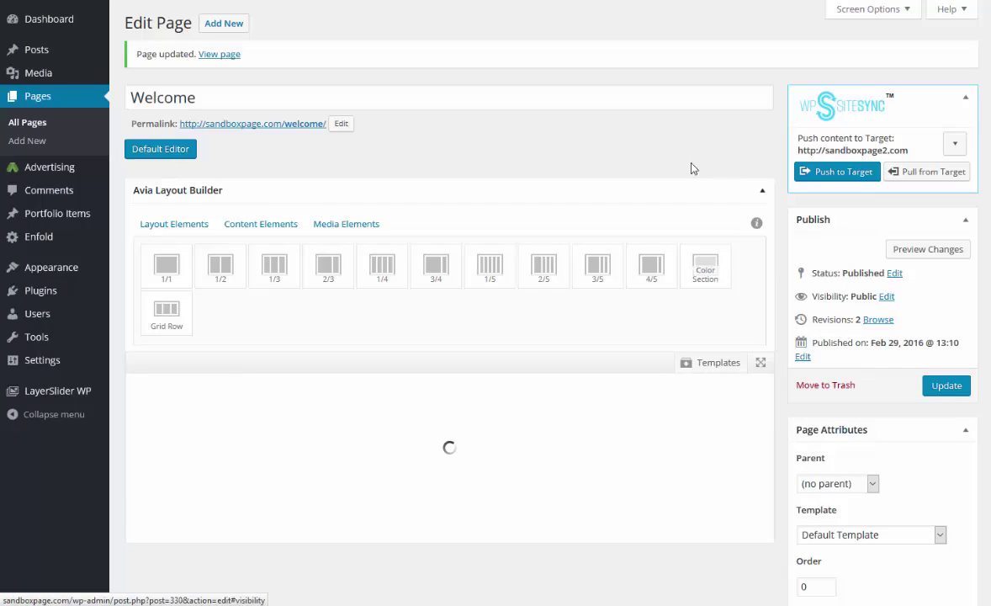
left_click(212, 58)
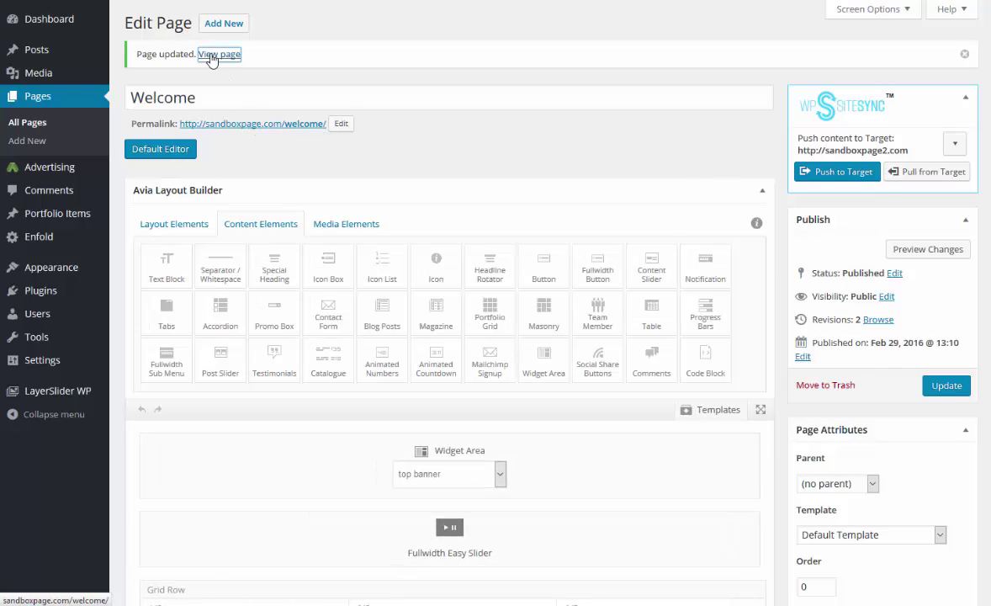
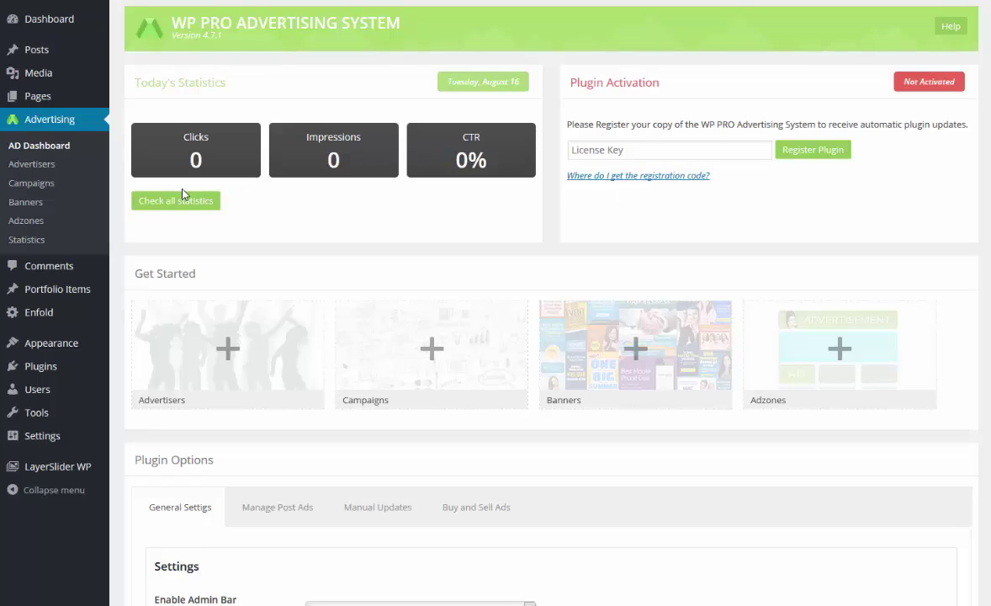
Open the Adzones list showing the '728 x 90 top of page' leaderboard adzone.
left_click(41, 226)
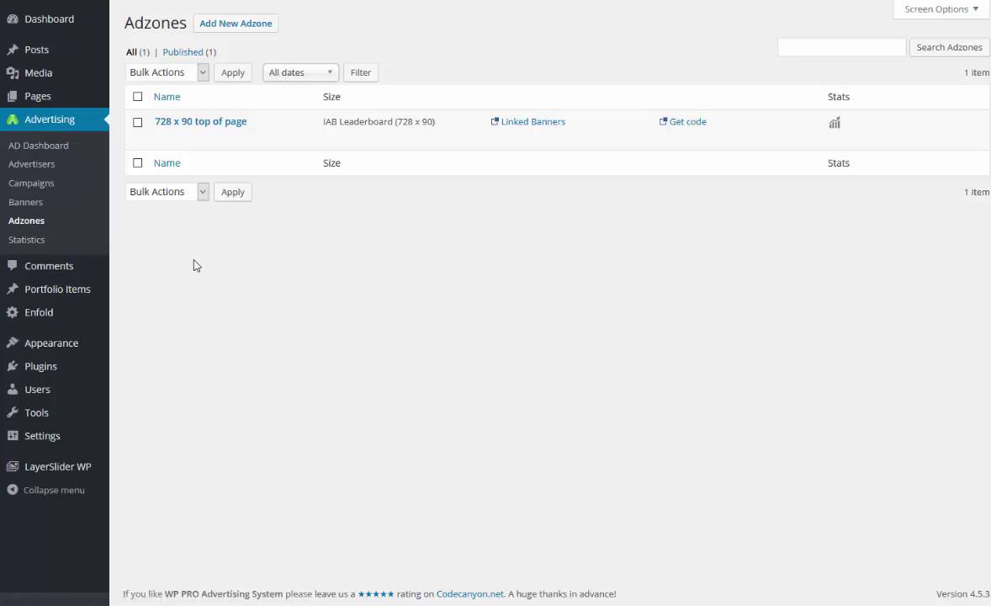
mouse_move(230, 143)
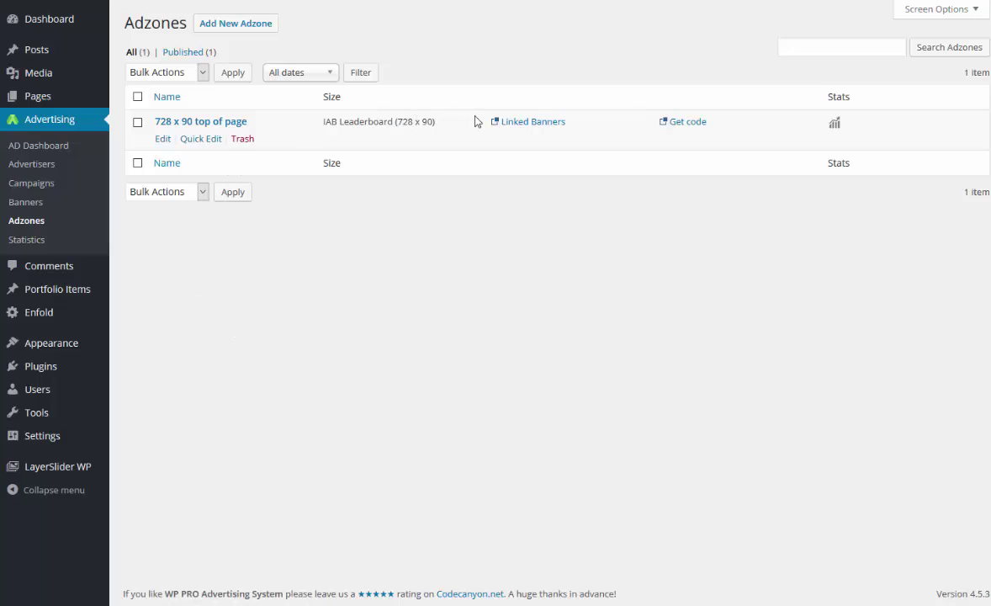
Reorder the adzone's linked banners so banner 2 comes before banner1.
left_click(525, 128)
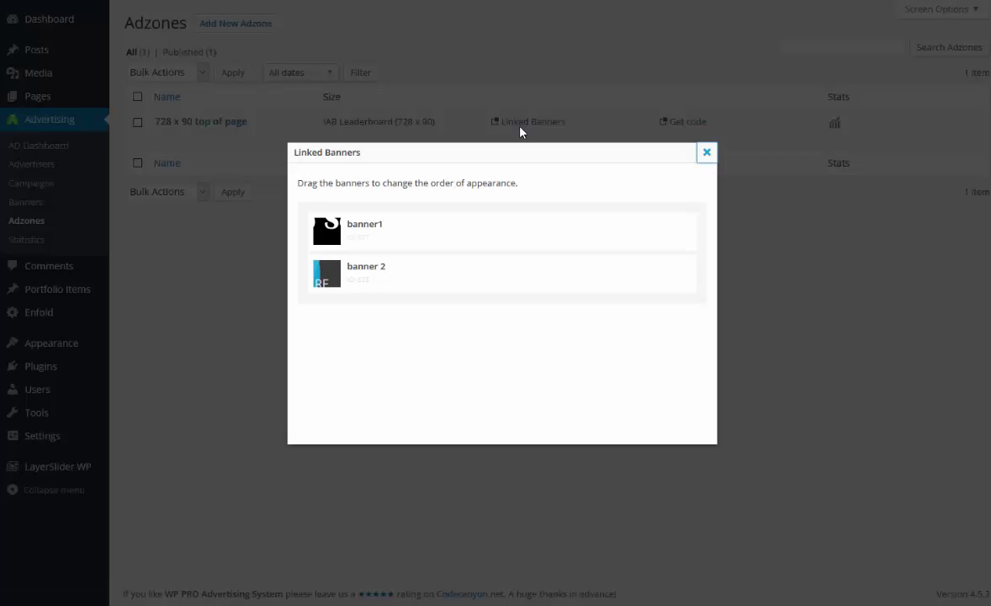
mouse_move(328, 277)
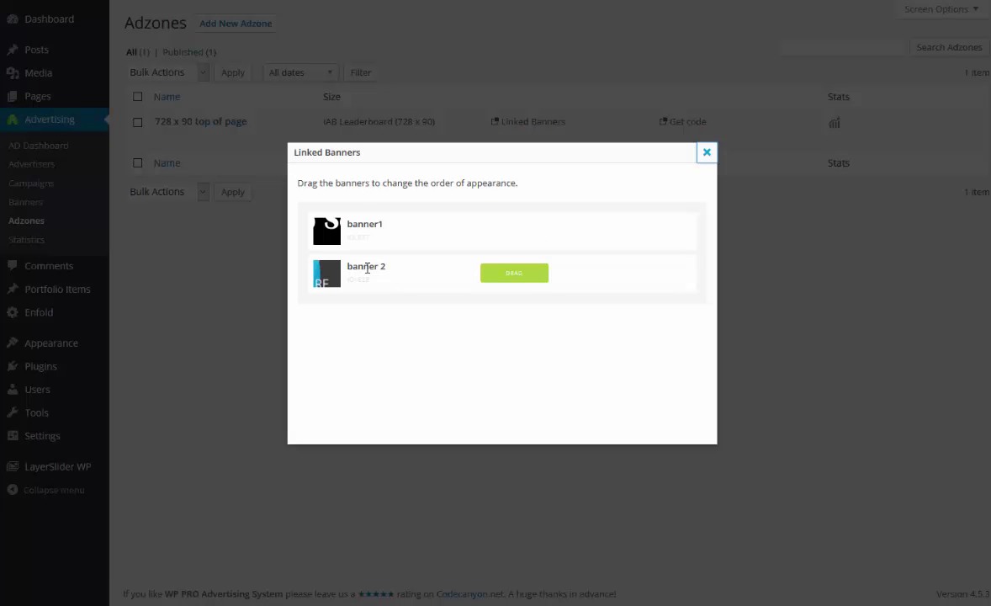
left_click_drag(409, 261, 404, 223)
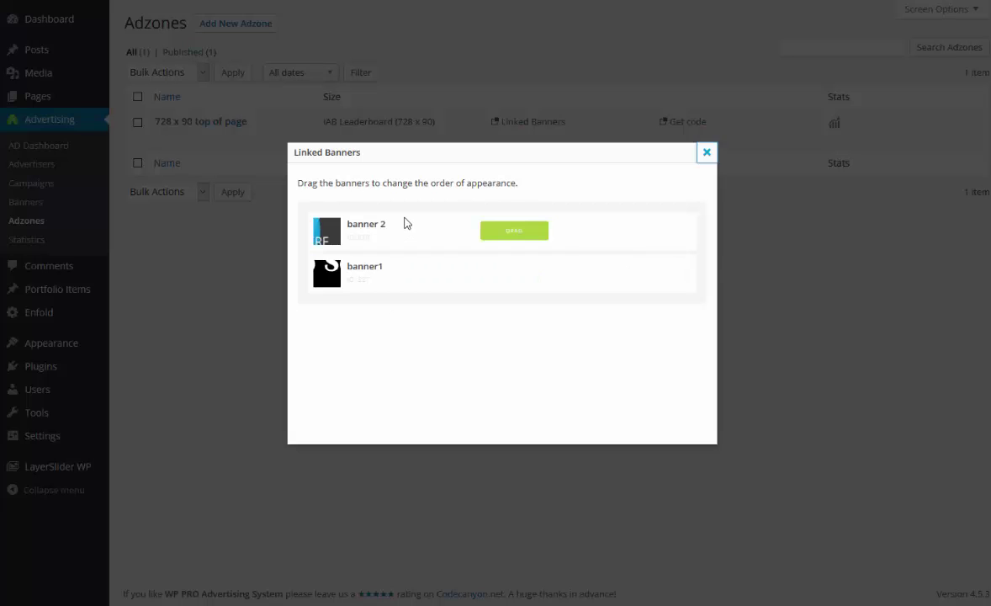
left_click(705, 156)
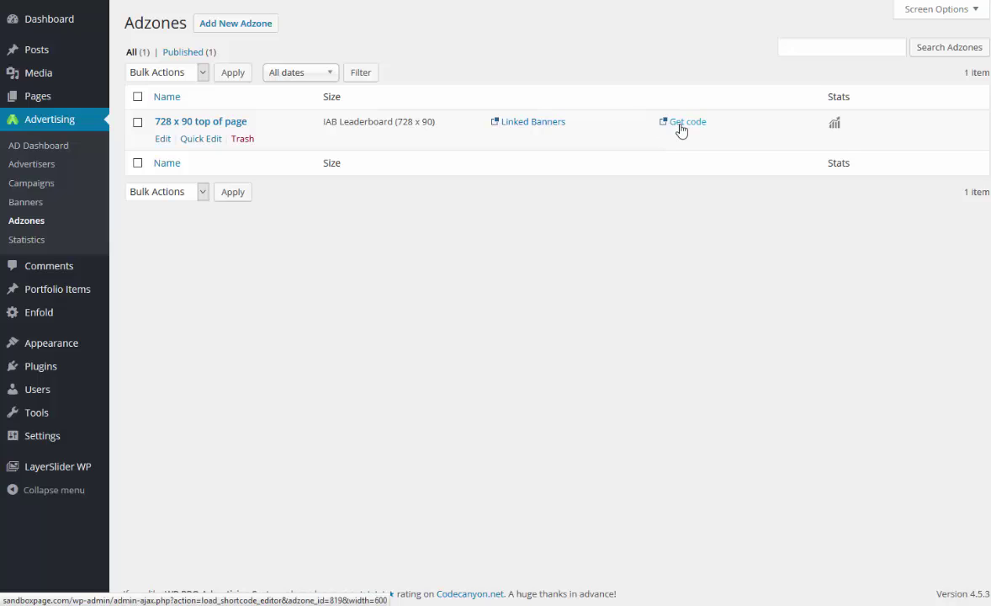
Show the adzone's embed codes and select the [pro_ad_display_adzone id="819"] post shortcode.
left_click(682, 126)
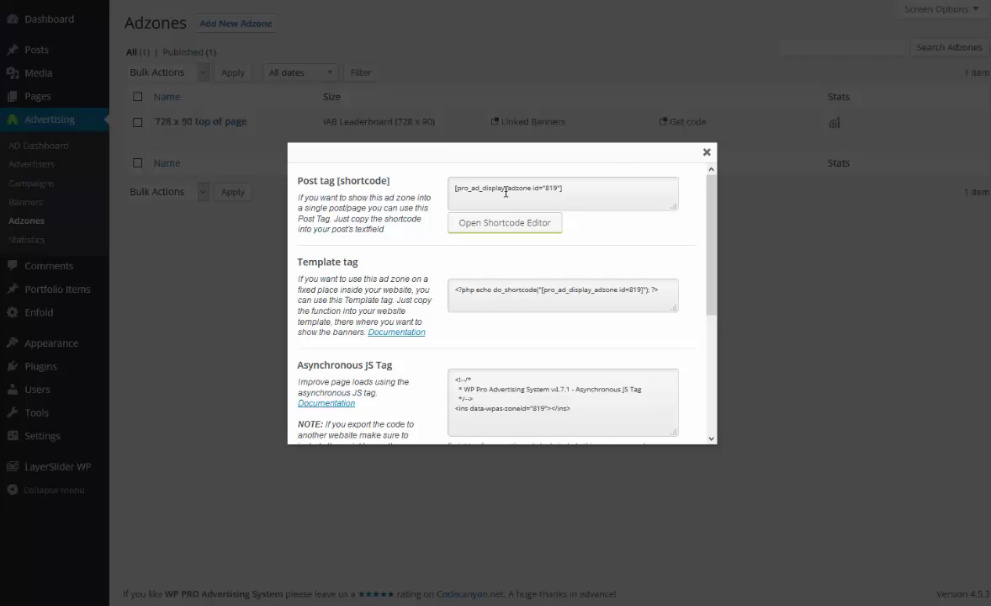
left_click_drag(579, 189, 429, 194)
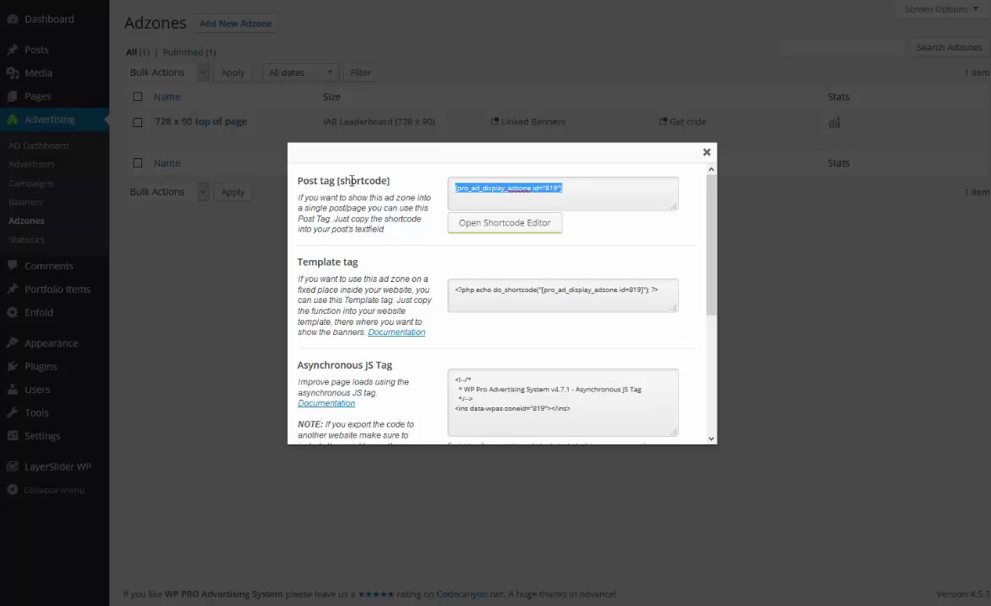
Open the Adzone Shortcode Editor for adzone 819.
left_click(521, 227)
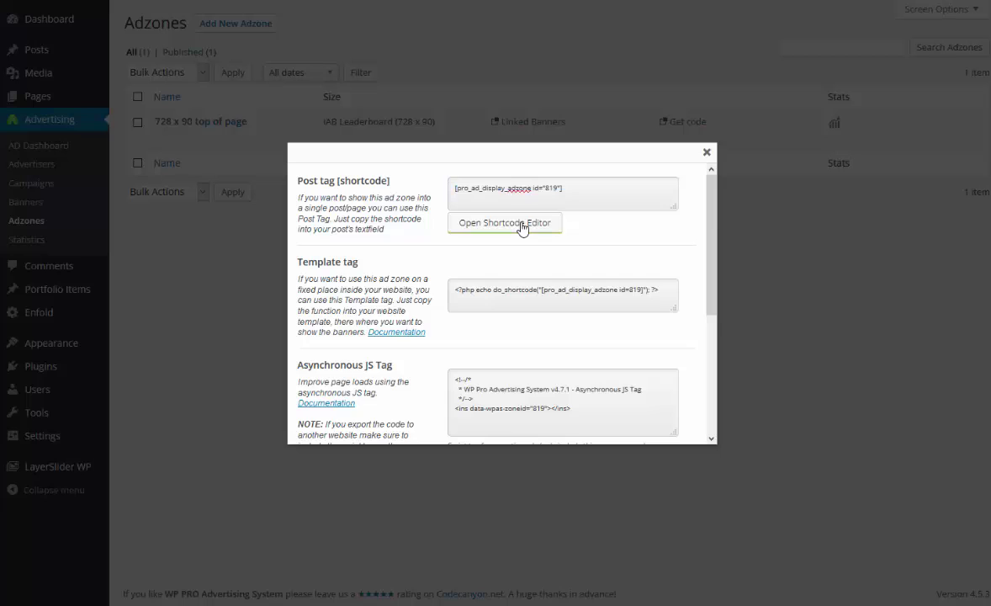
scroll(515, 228, "down", 1)
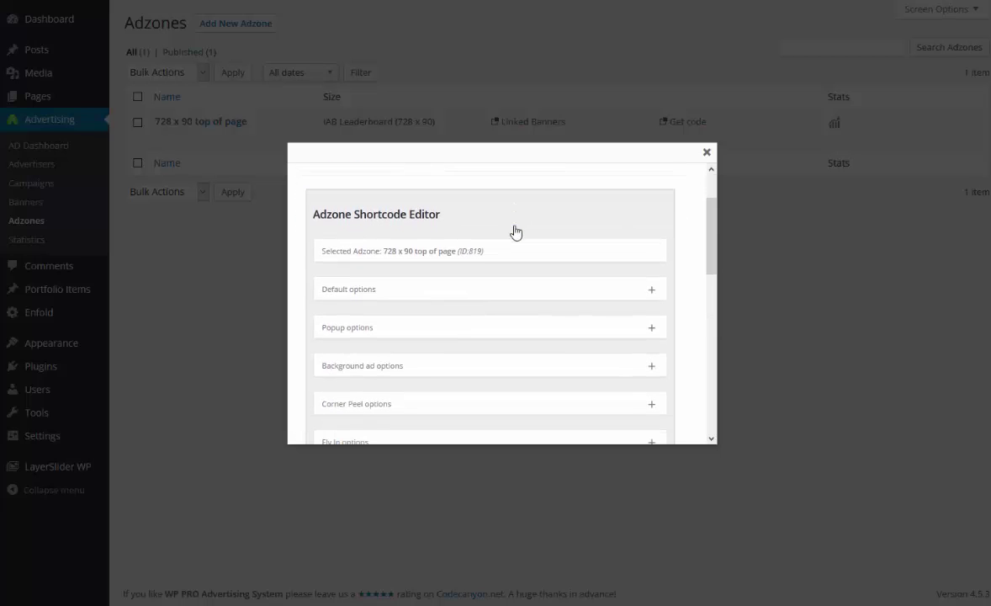
scroll(414, 221, "down", 1)
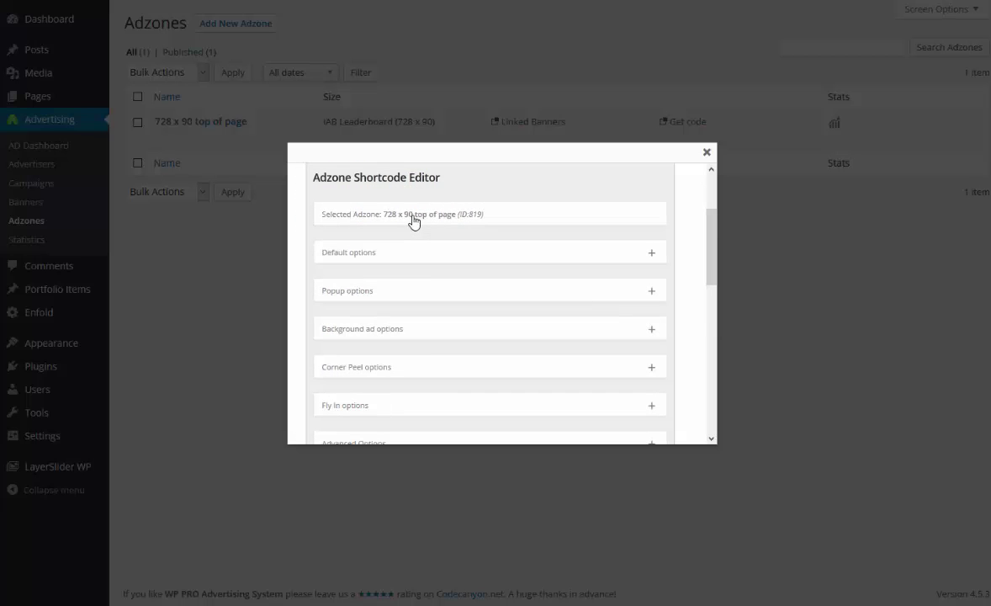
Expand Default options and review the Ajax Load, alignment, padding, border and info-text settings.
left_click(469, 252)
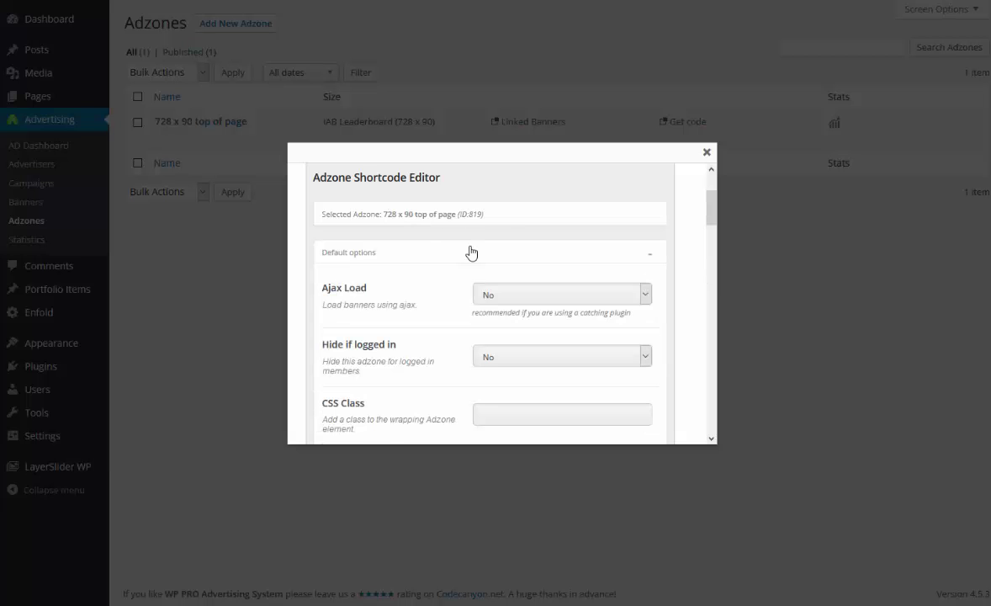
scroll(470, 260, "down", 1)
scroll(522, 268, "down", 2)
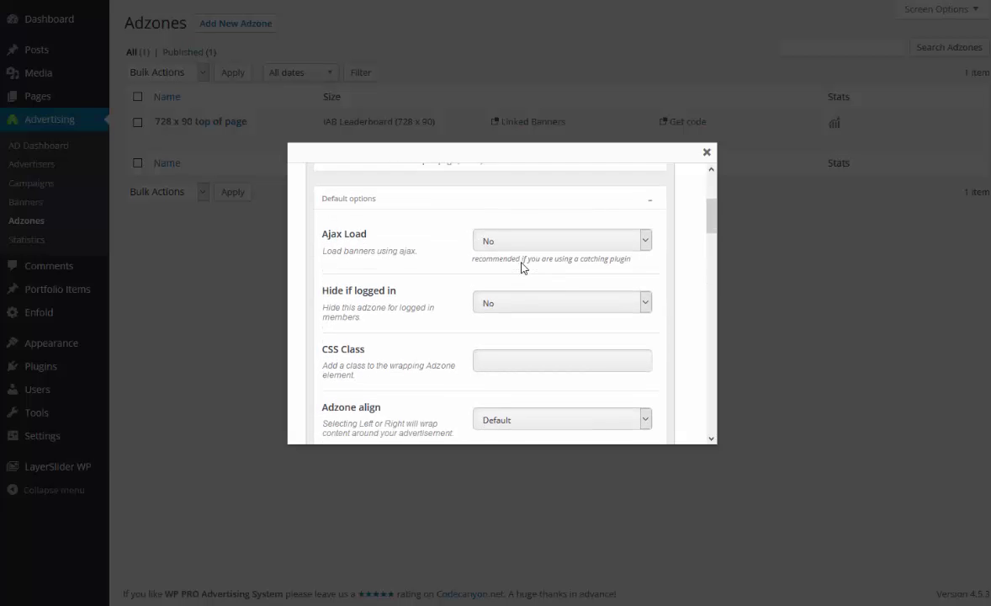
scroll(521, 268, "down", 5)
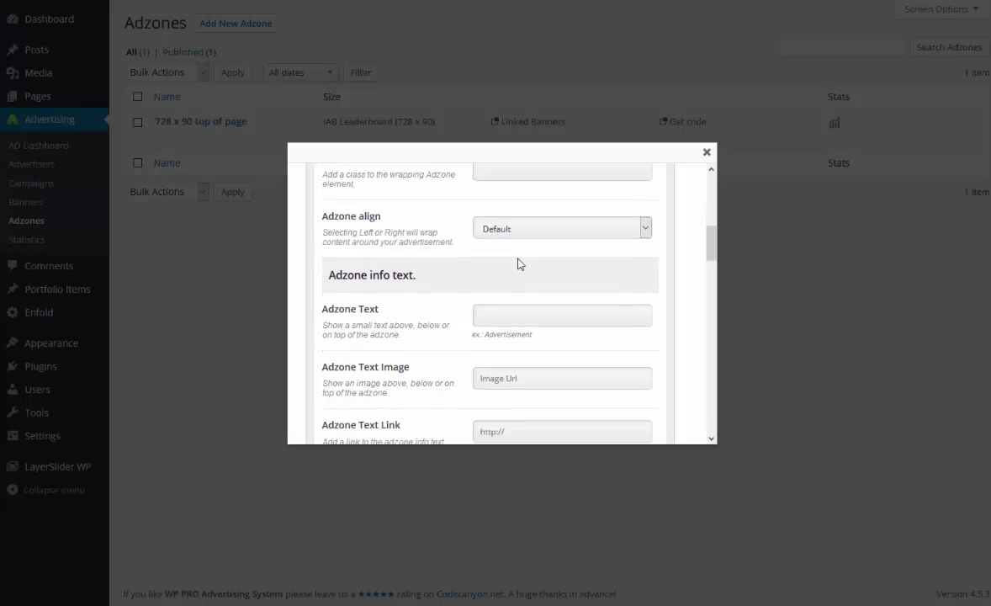
scroll(519, 264, "down", 11)
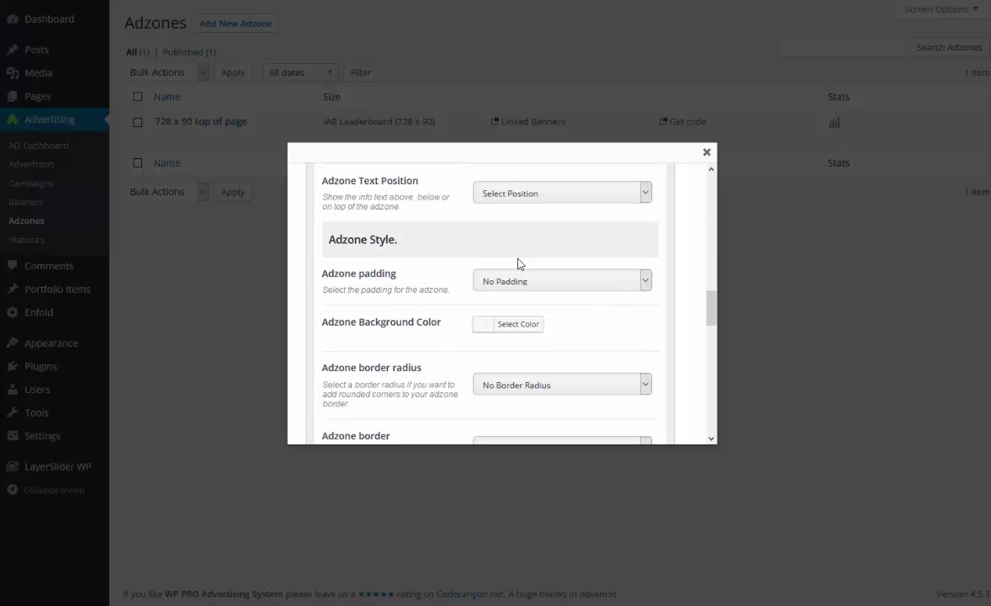
scroll(519, 263, "down", 1)
scroll(518, 259, "up", 1)
scroll(517, 259, "down", 2)
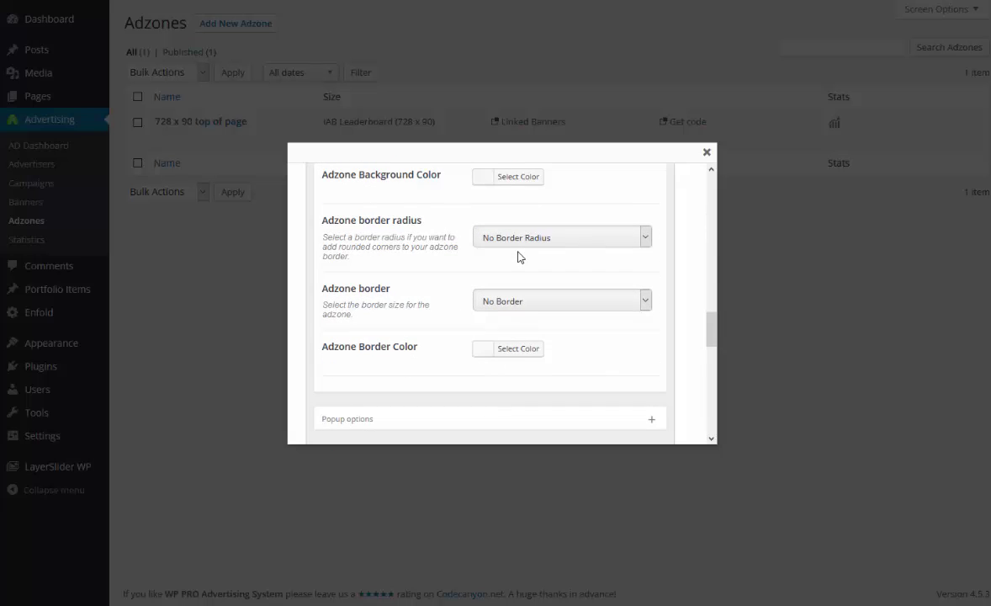
scroll(525, 290, "down", 2)
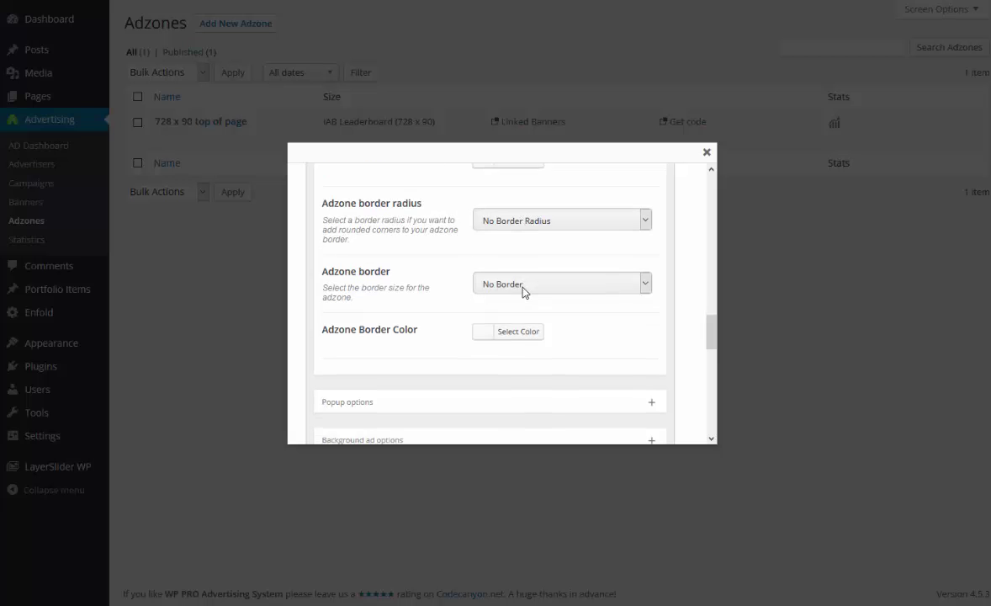
scroll(524, 291, "up", 3)
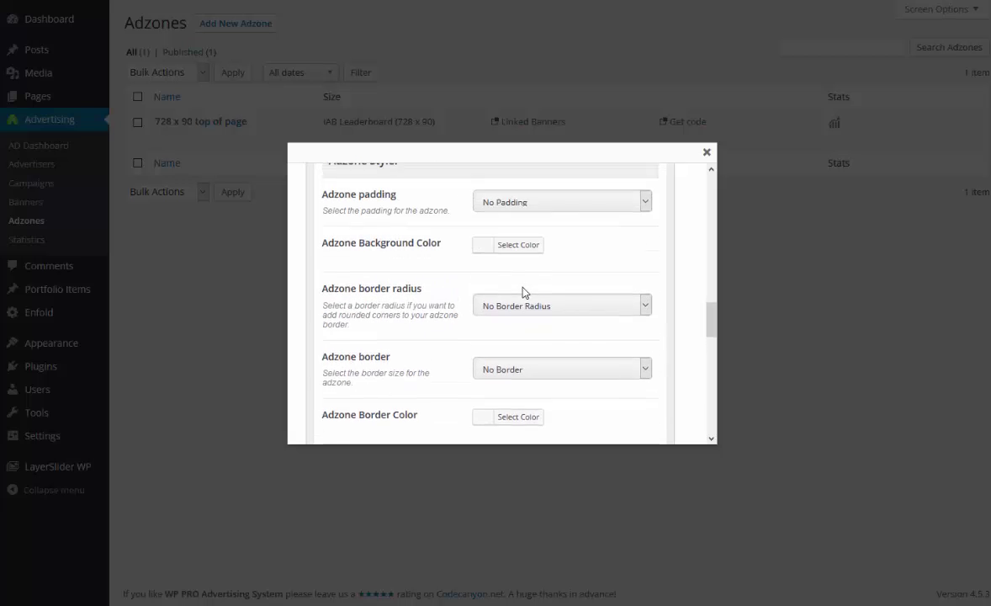
scroll(524, 292, "down", 3)
scroll(523, 292, "up", 10)
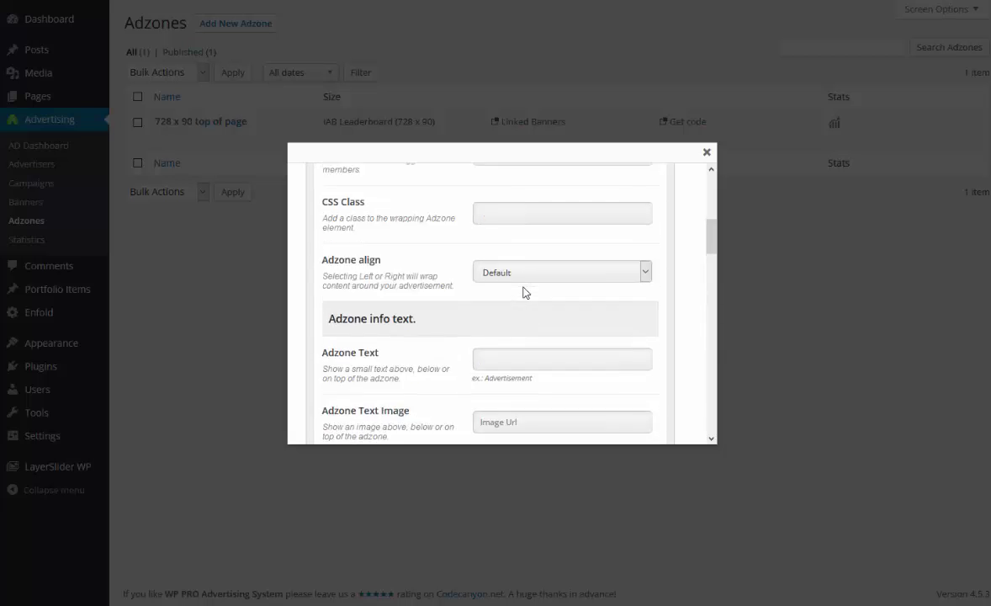
scroll(524, 291, "up", 3)
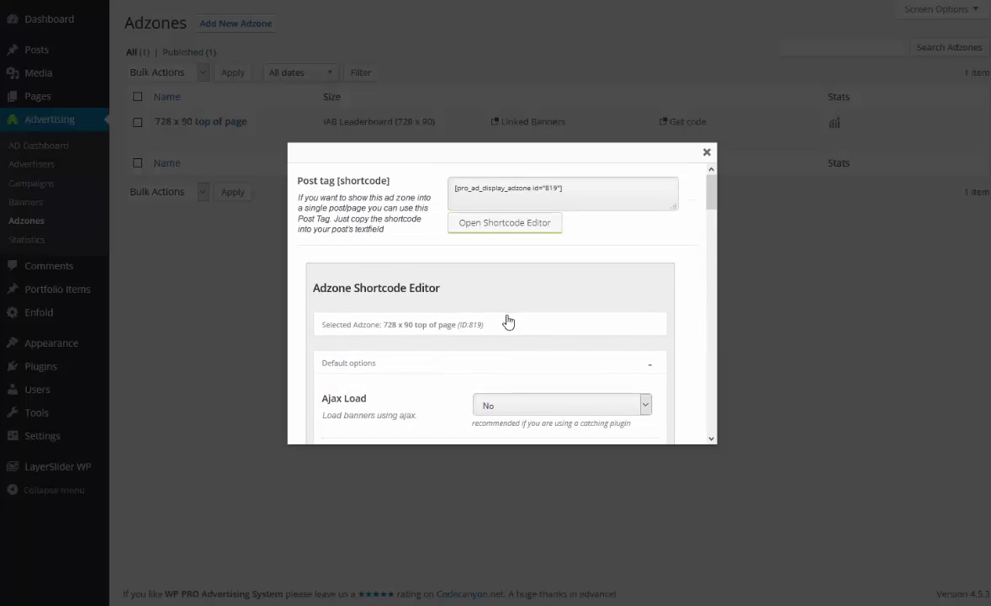
Collapse the shortcode editor and select the full template tag code.
left_click(523, 227)
scroll(538, 235, "down", 1)
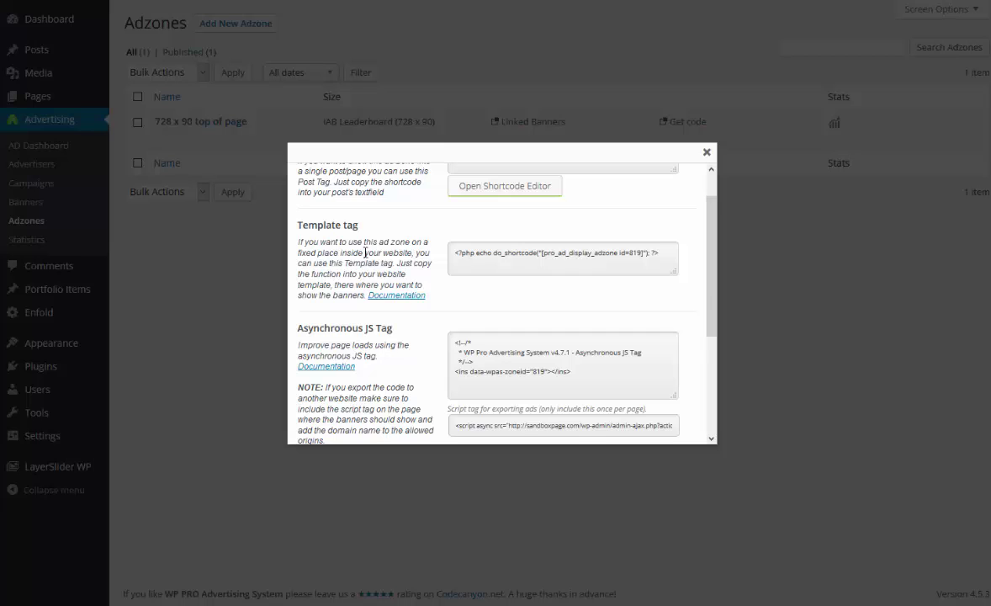
left_click_drag(670, 256, 452, 256)
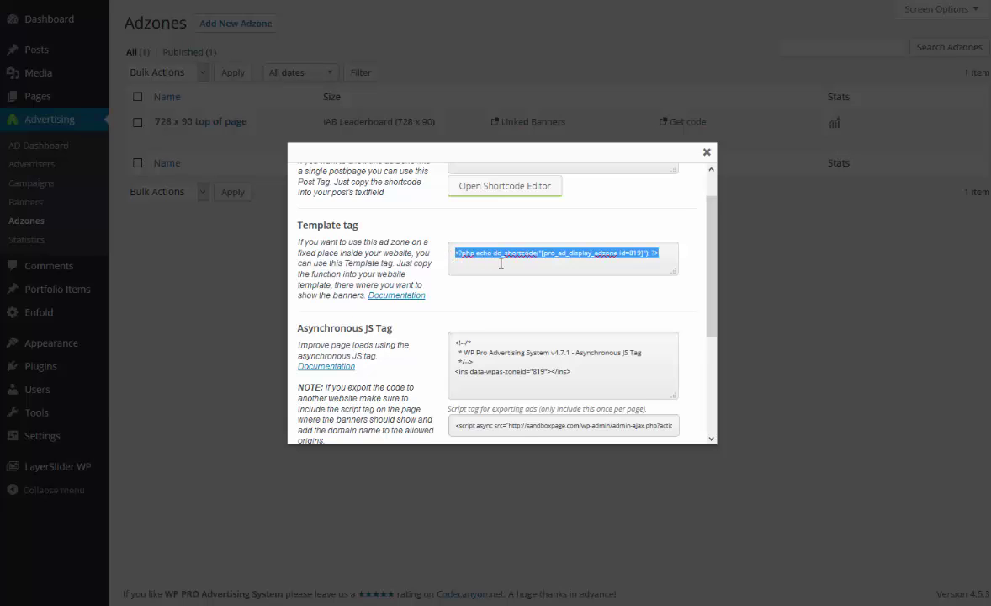
scroll(467, 265, "down", 2)
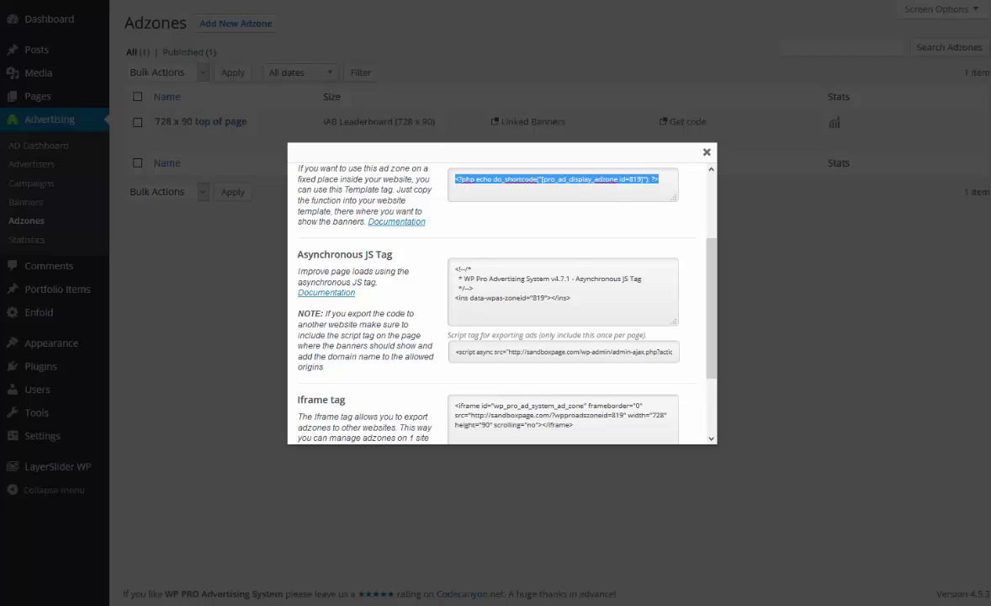
left_click(839, 288)
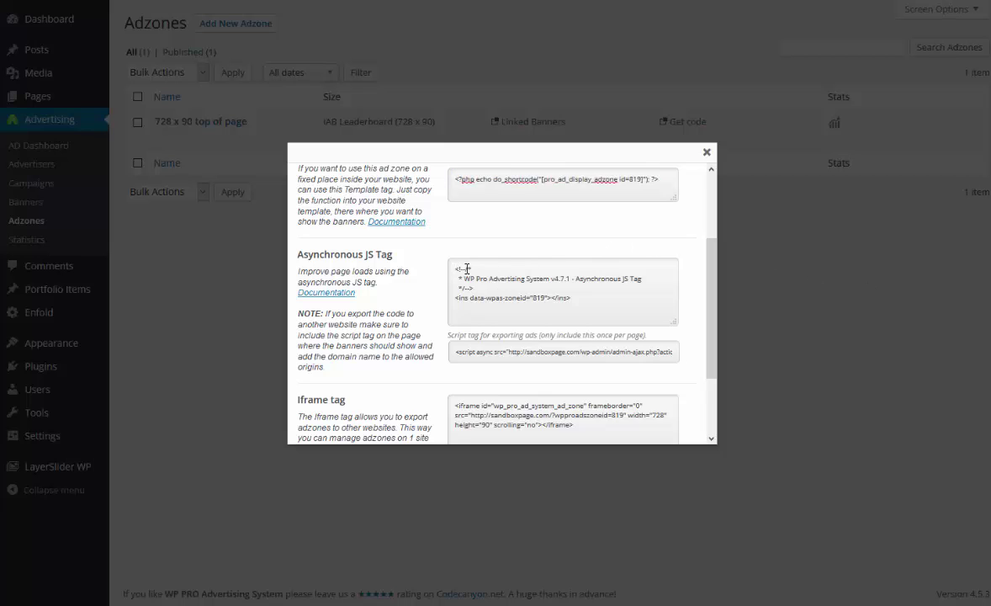
Select the asynchronous JS tag, then the whole 'Script tag for exporting ads' text.
left_click_drag(456, 269, 589, 301)
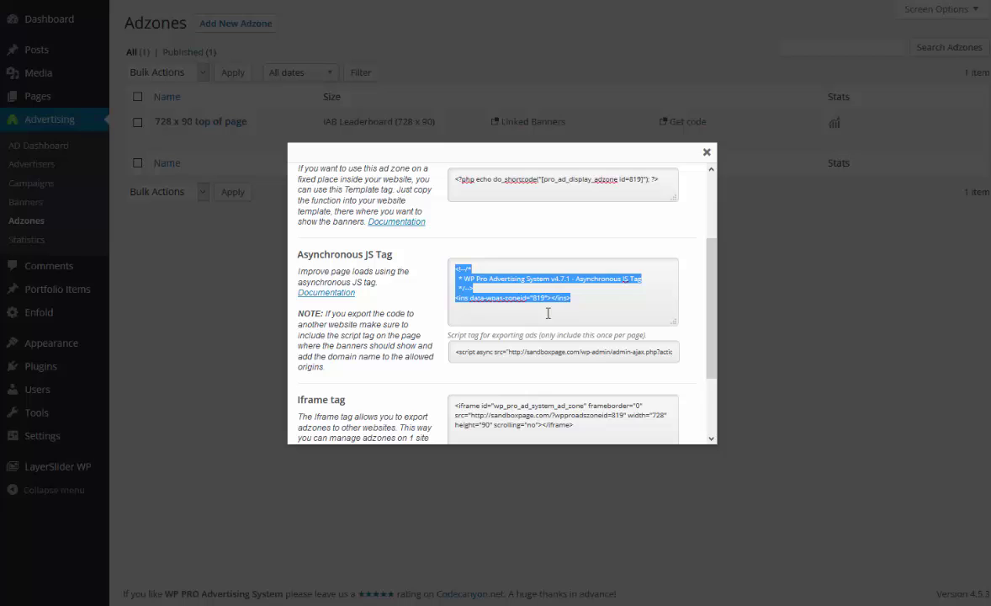
left_click_drag(453, 353, 581, 358)
left_click_drag(665, 352, 681, 353)
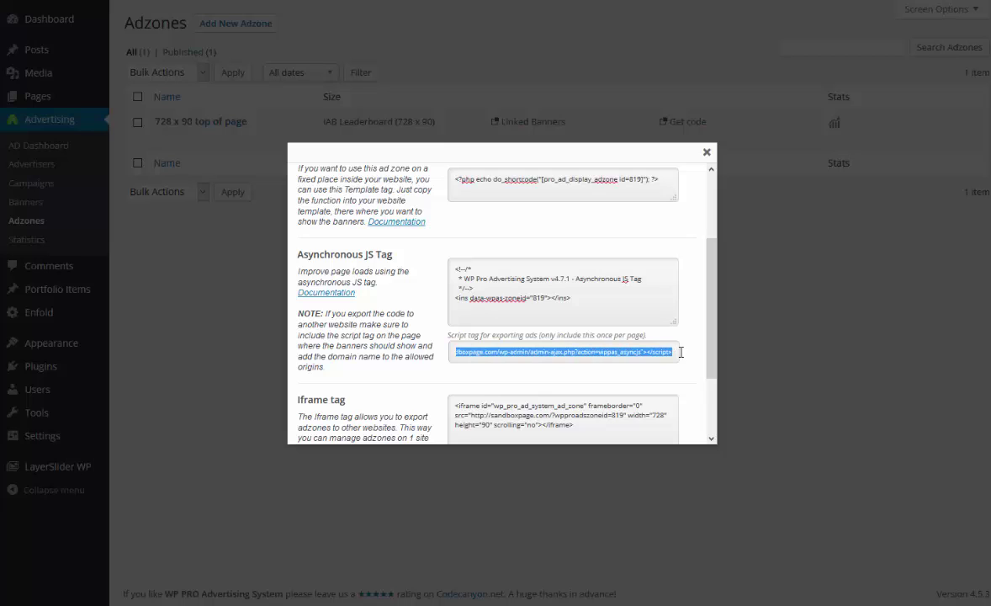
left_click(641, 352)
left_click_drag(641, 352, 455, 351)
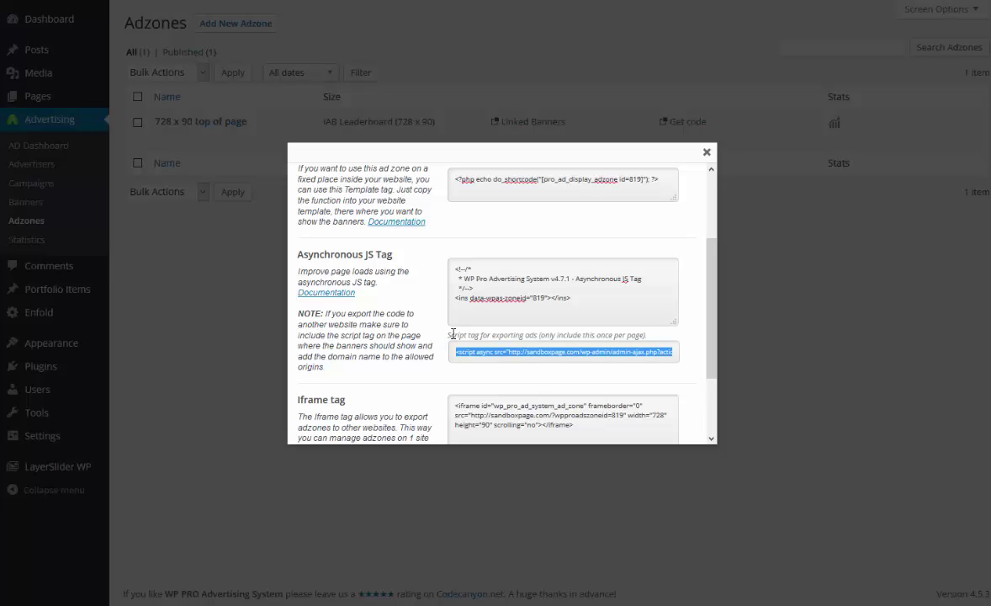
Select the 728 x 90 iframe tag, then the full RSS feed URL for zone 819.
scroll(453, 328, "down", 2)
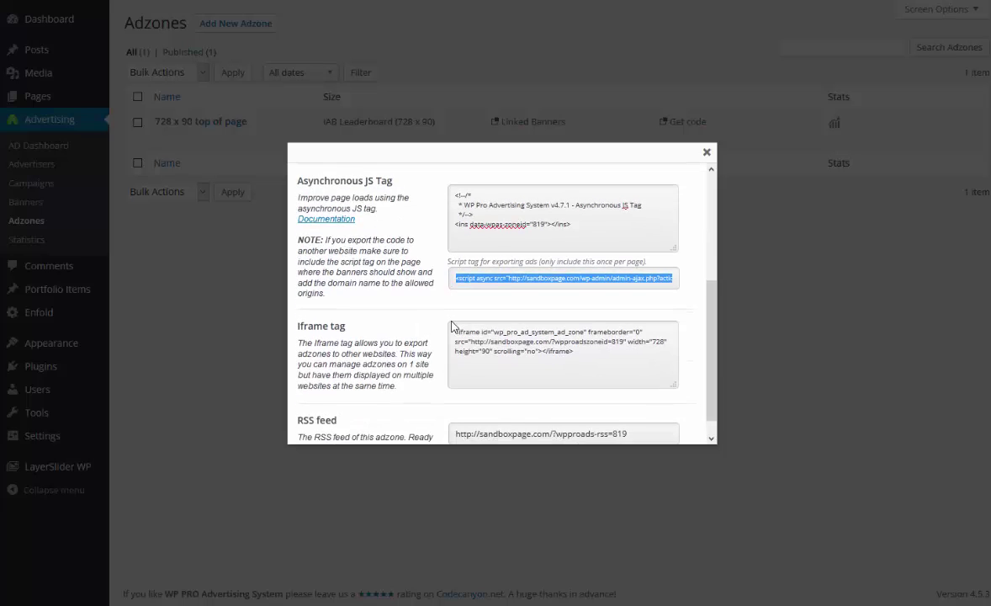
scroll(453, 327, "down", 1)
left_click_drag(455, 312, 587, 332)
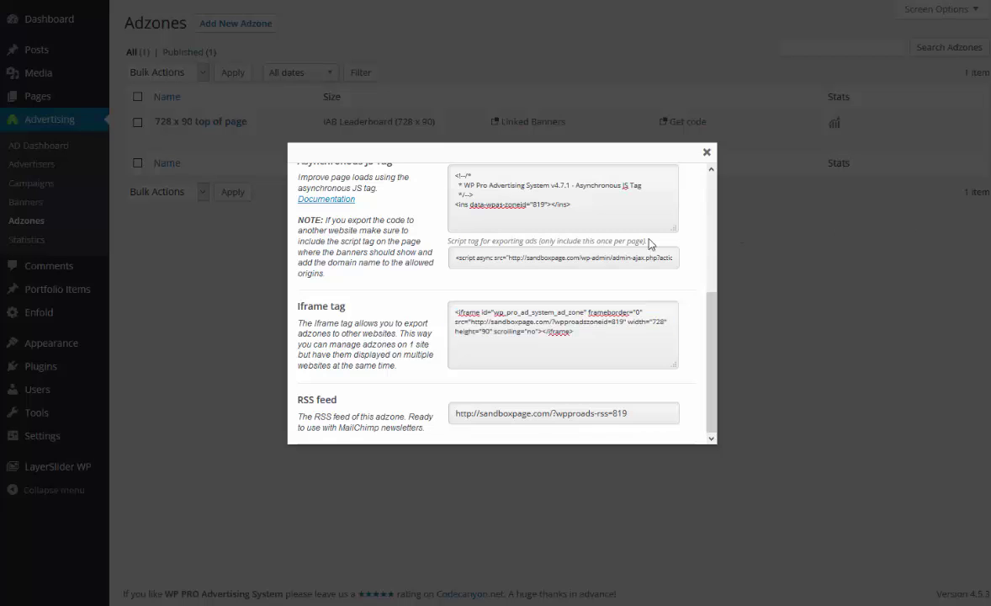
double_click(458, 413)
left_click_drag(514, 416, 665, 418)
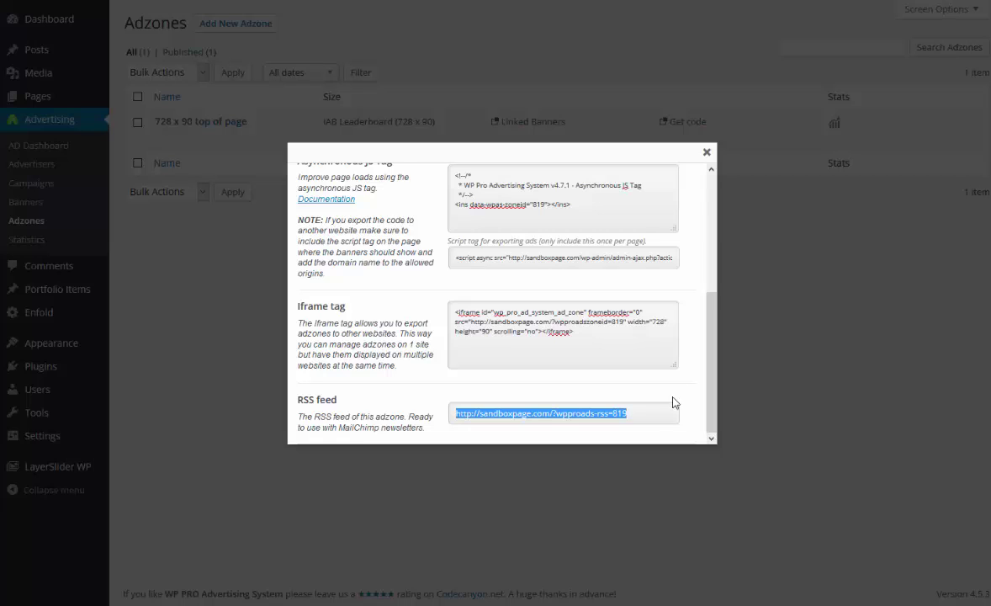
Close the embed codes and open the 'A Nice Entry' post from the site's News page.
left_click(707, 154)
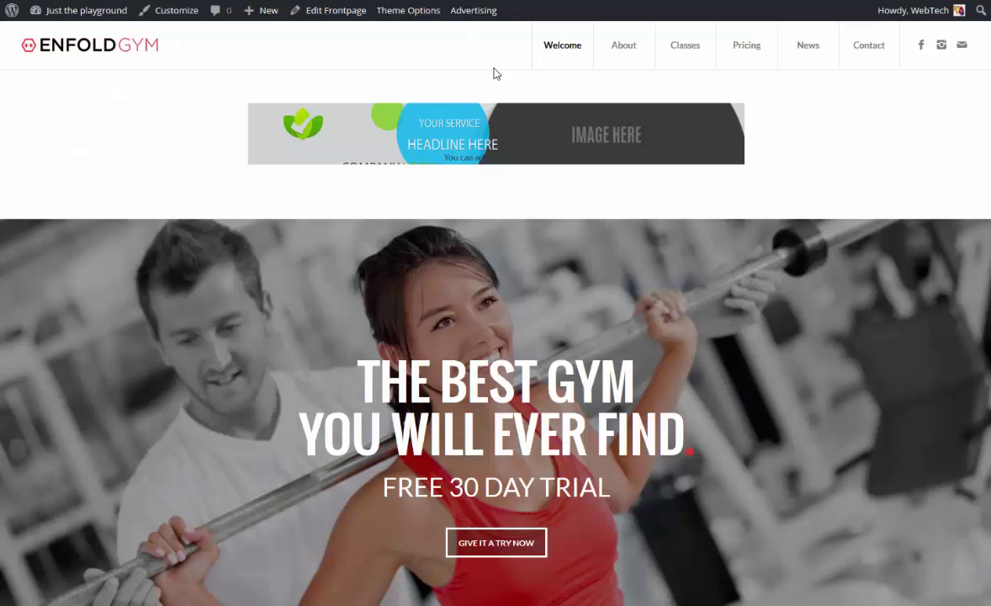
mouse_move(692, 69)
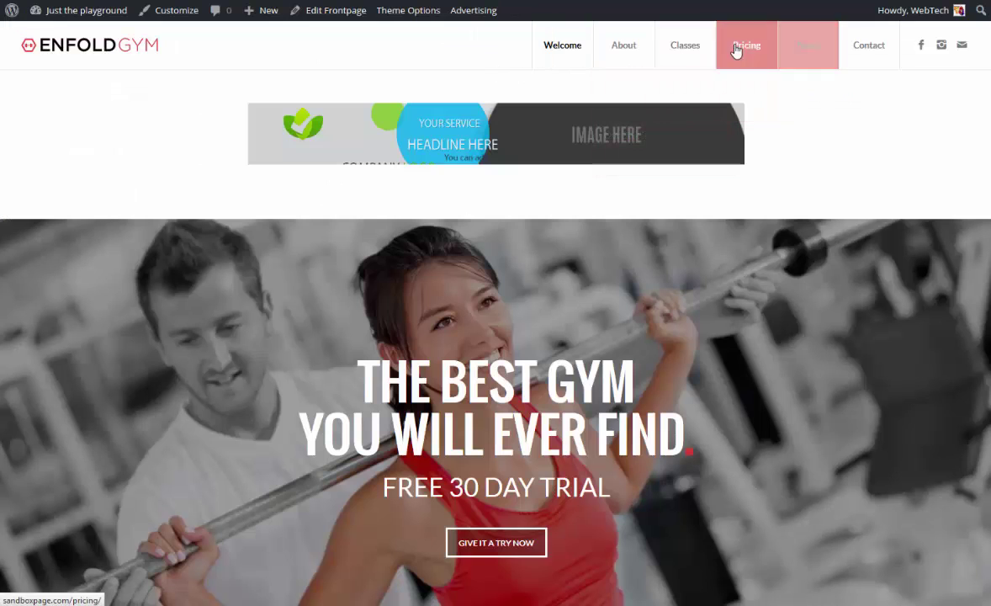
left_click(812, 53)
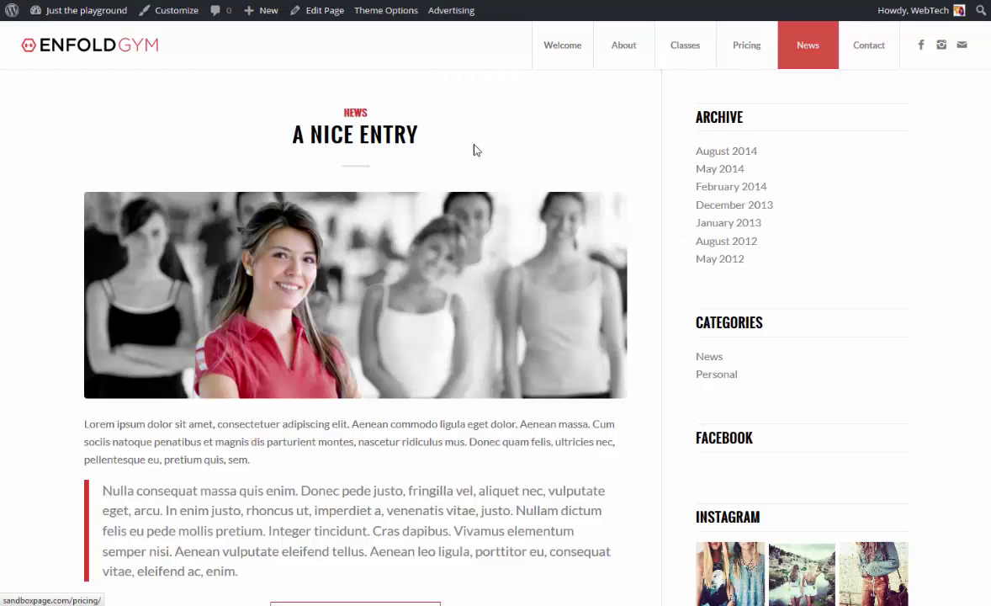
scroll(319, 145, "down", 2)
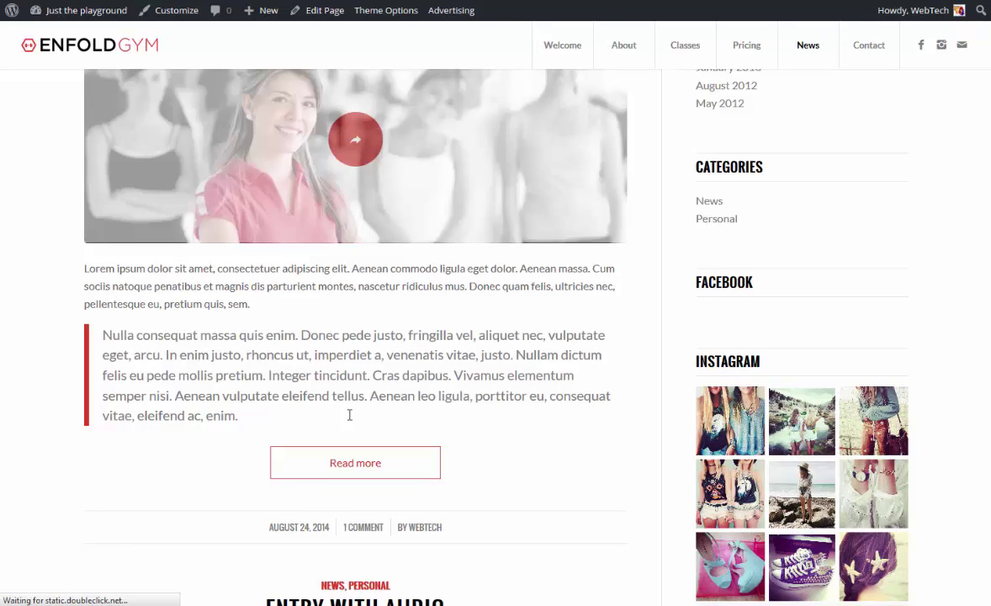
left_click(374, 462)
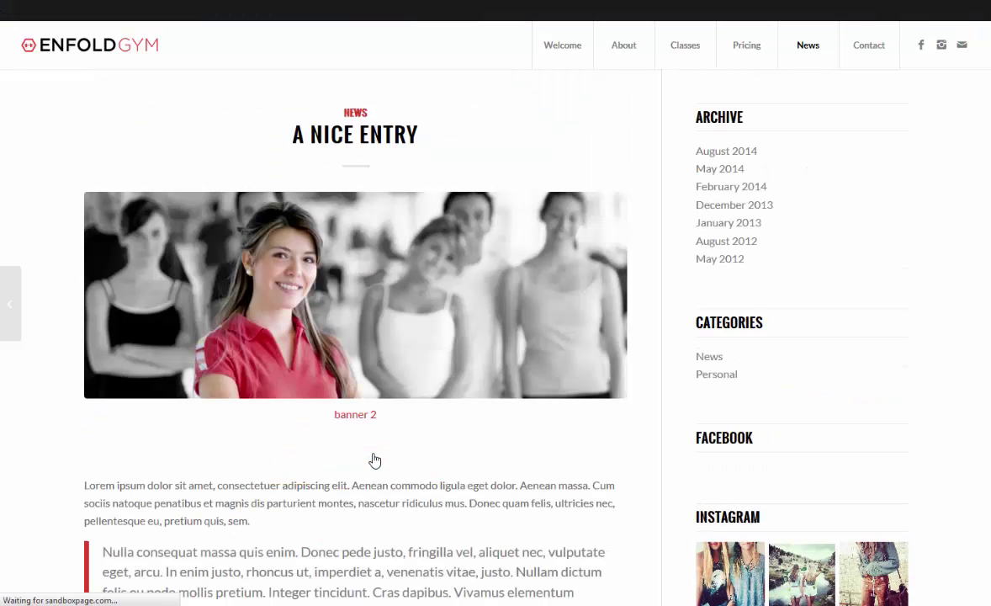
Scroll through the post to check the 'Use this Banner to Sell Your Products' ads.
scroll(368, 402, "down", 3)
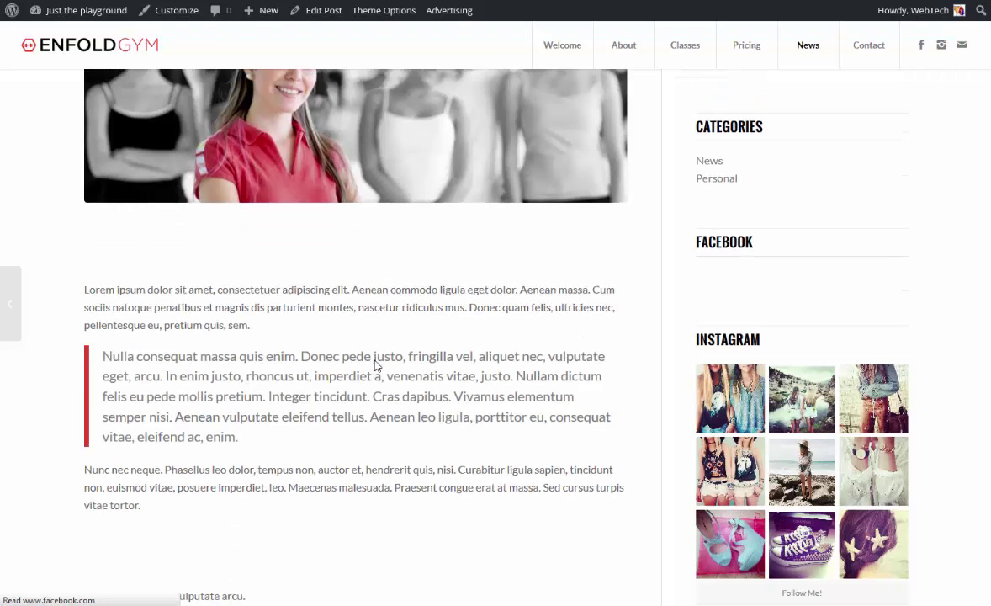
scroll(376, 368, "down", 2)
scroll(337, 299, "up", 2)
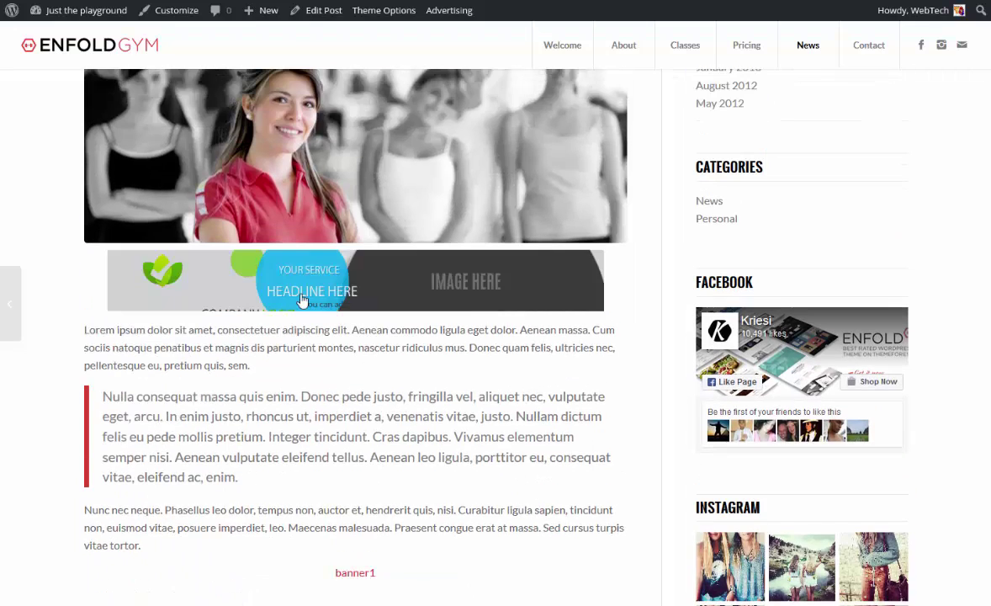
scroll(602, 254, "up", 1)
scroll(602, 254, "up", 3)
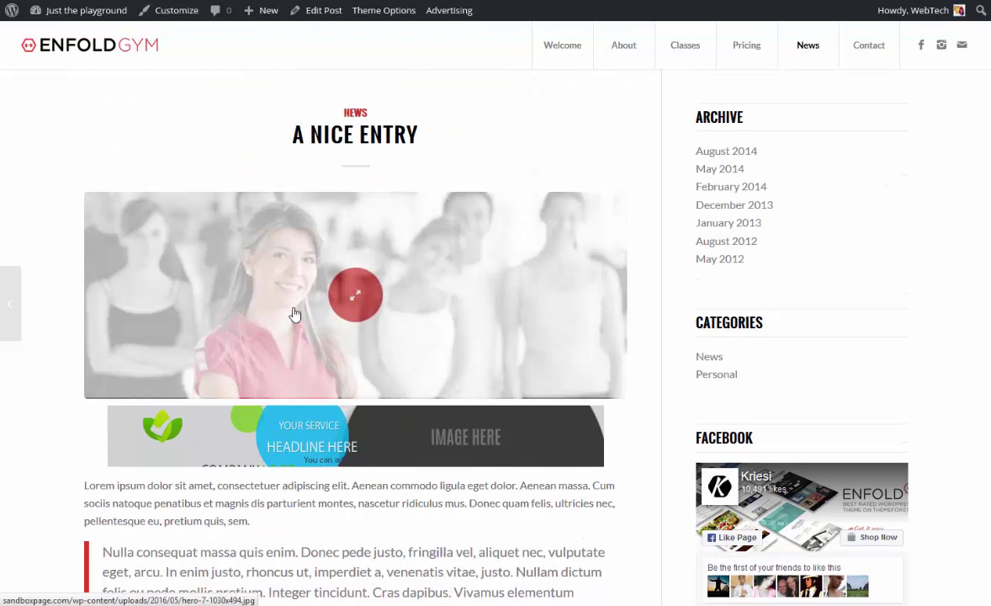
scroll(294, 314, "down", 3)
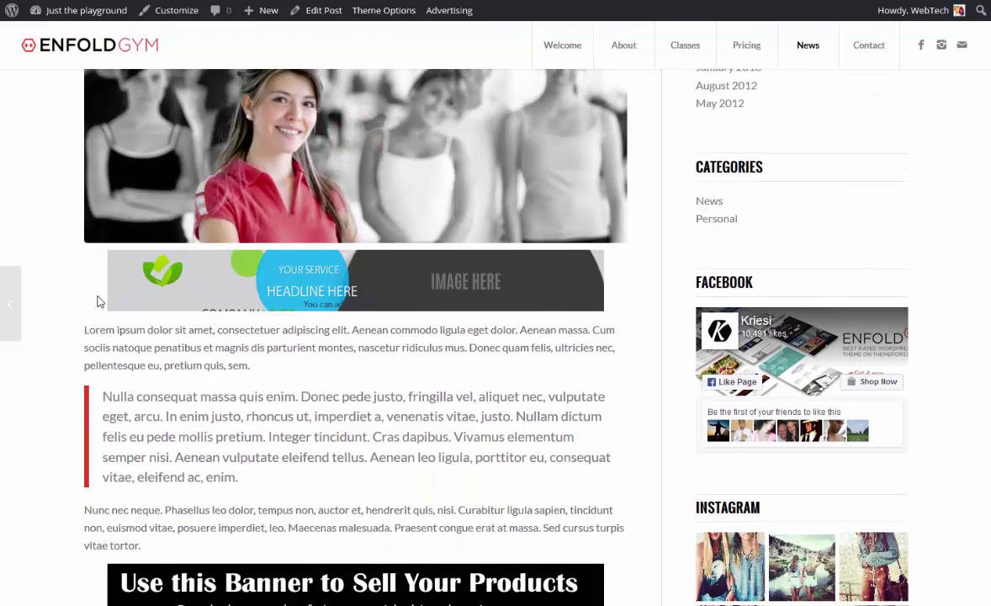
scroll(98, 299, "down", 2)
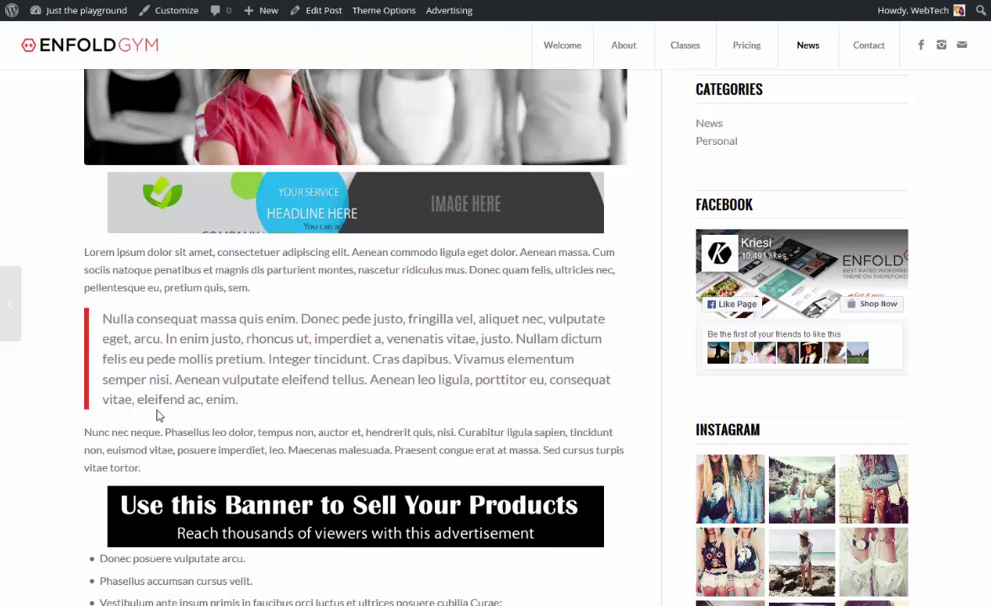
scroll(169, 413, "down", 2)
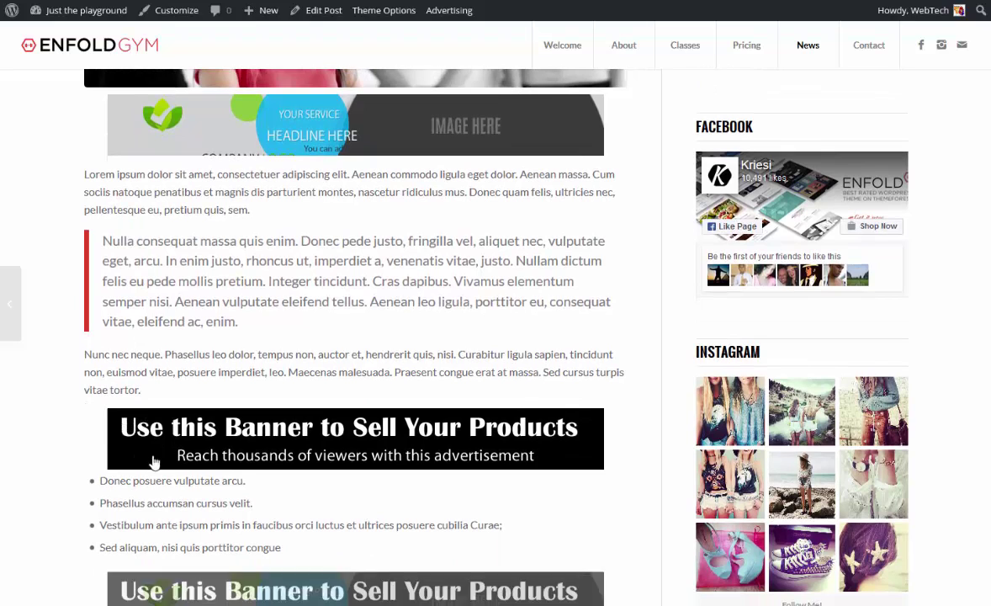
scroll(505, 413, "down", 3)
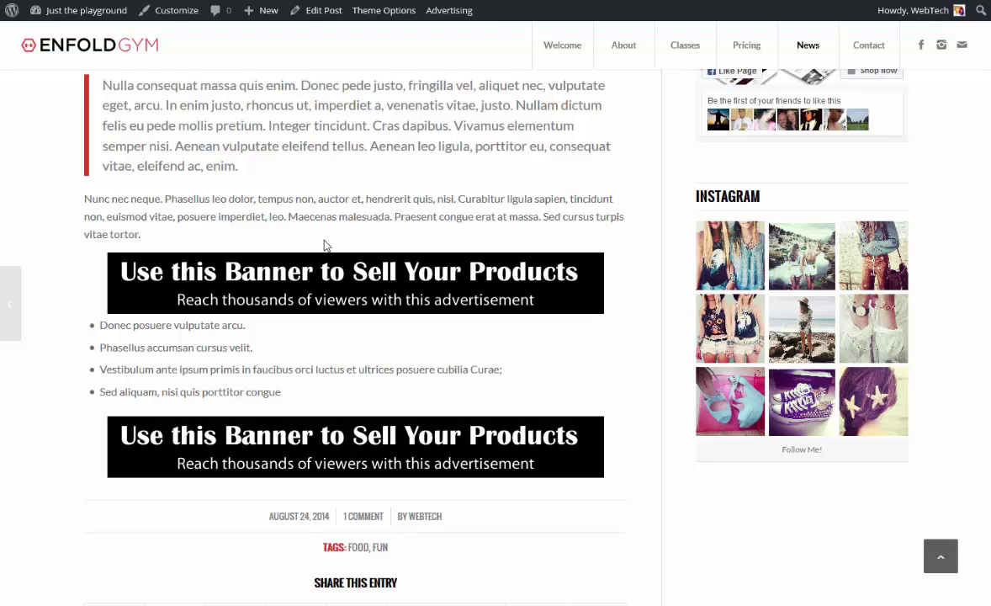
scroll(390, 269, "down", 3)
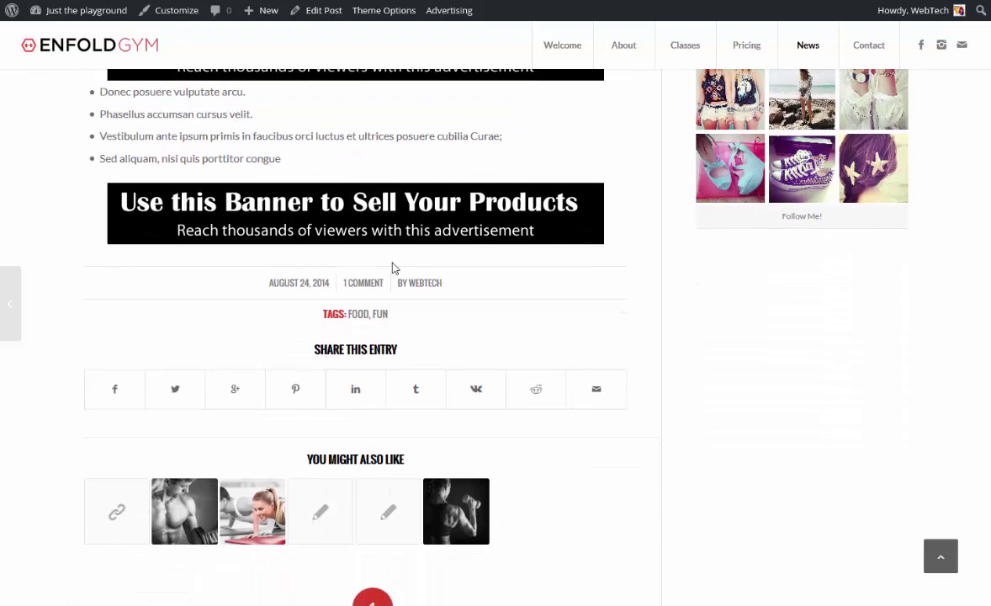
scroll(392, 268, "up", 4)
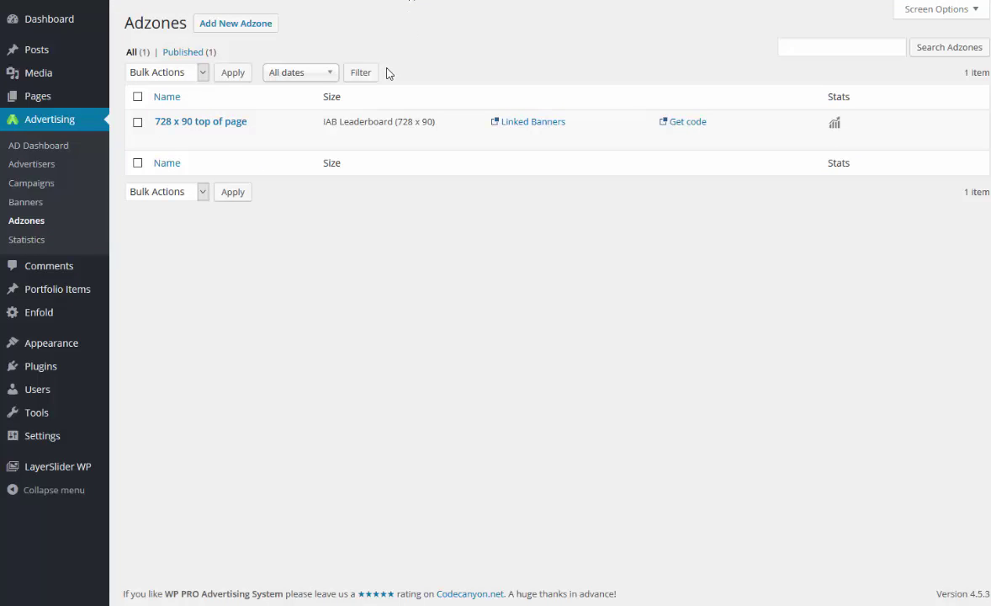
left_click(51, 171)
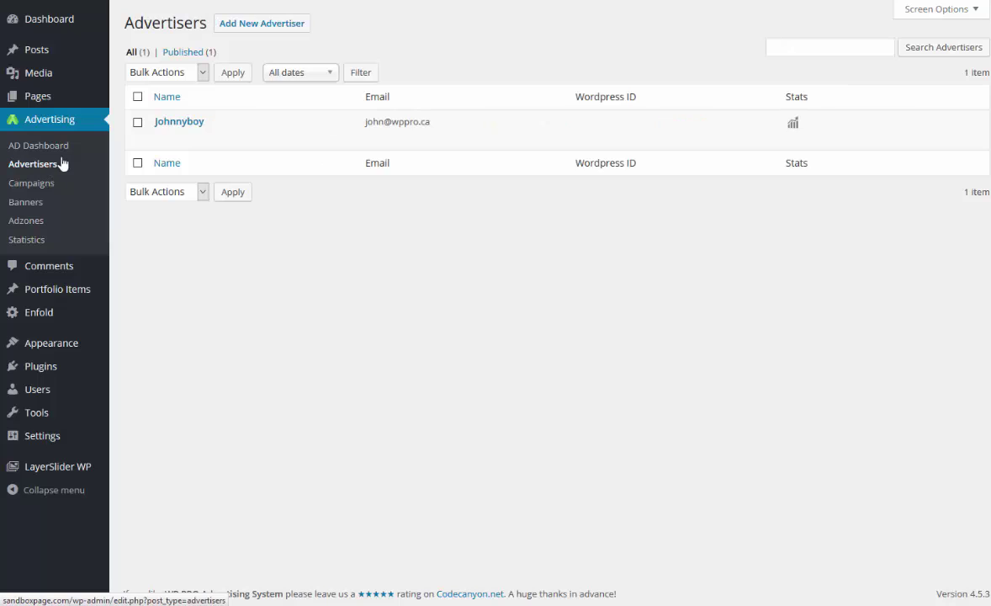
left_click(795, 125)
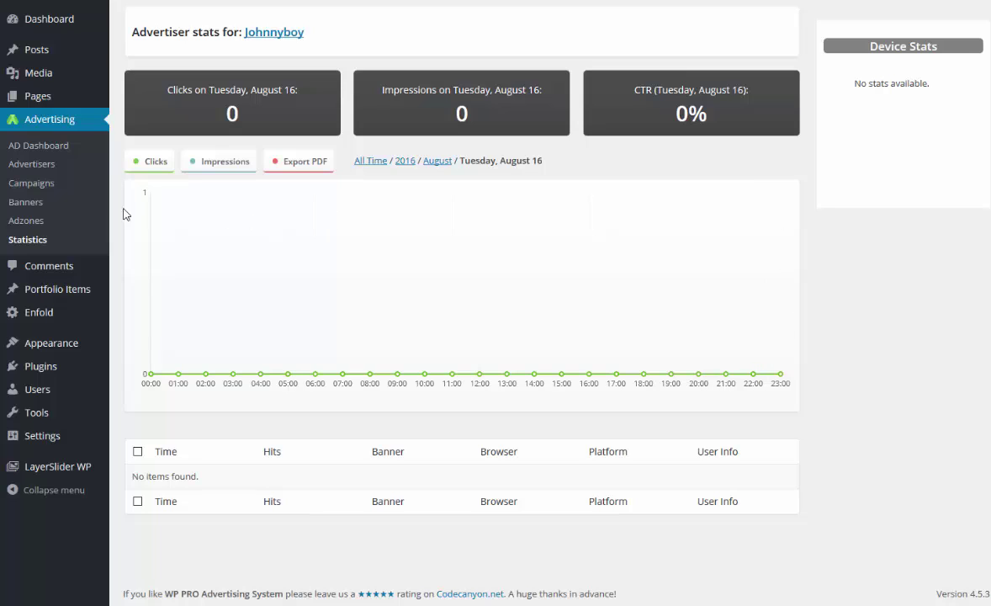
left_click(38, 223)
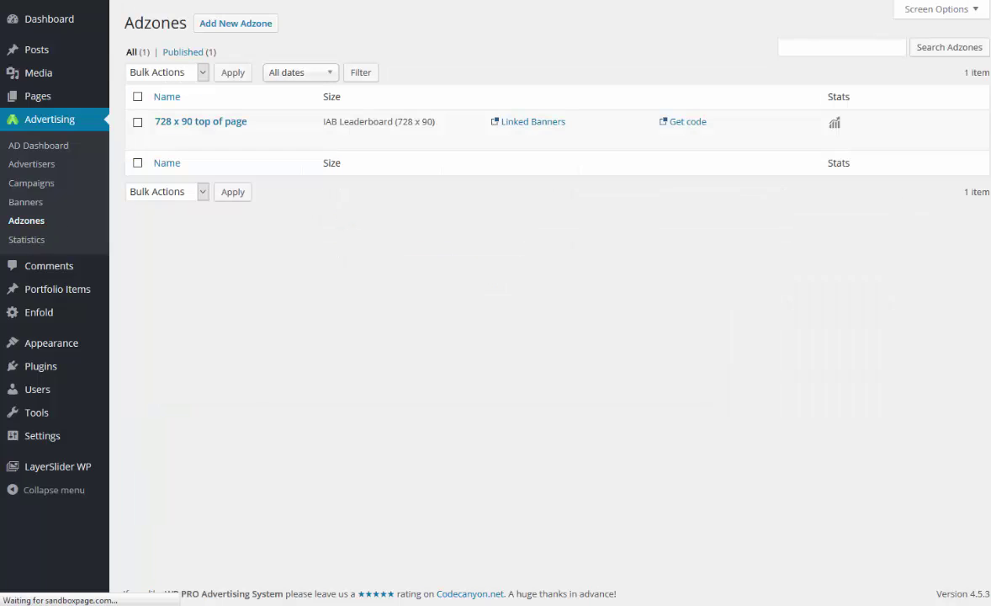
View the adzone's stats and the Campaigns list, then the Advertisers list.
left_click(836, 125)
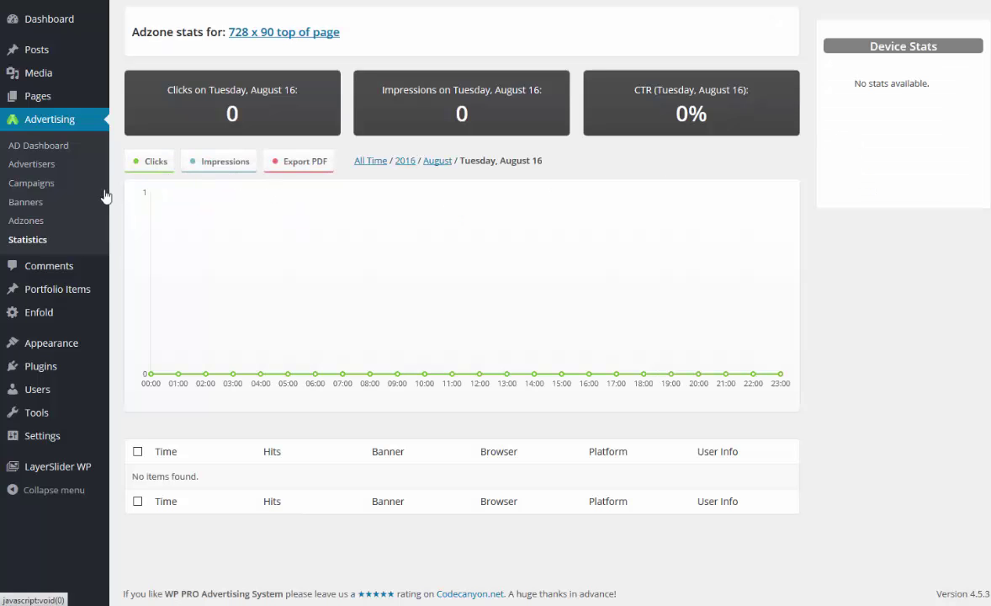
left_click(49, 187)
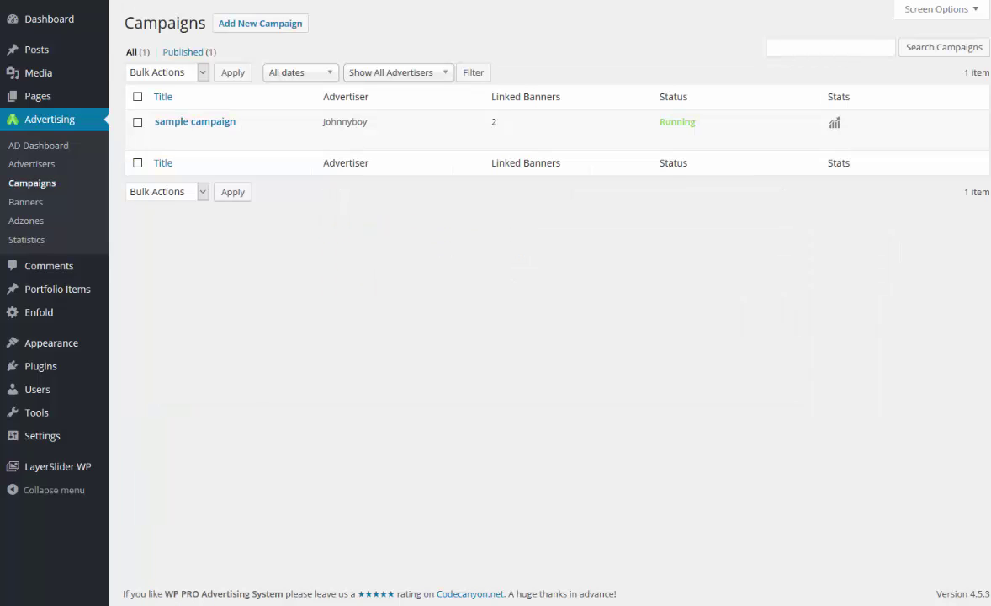
mouse_move(394, 137)
left_click(36, 168)
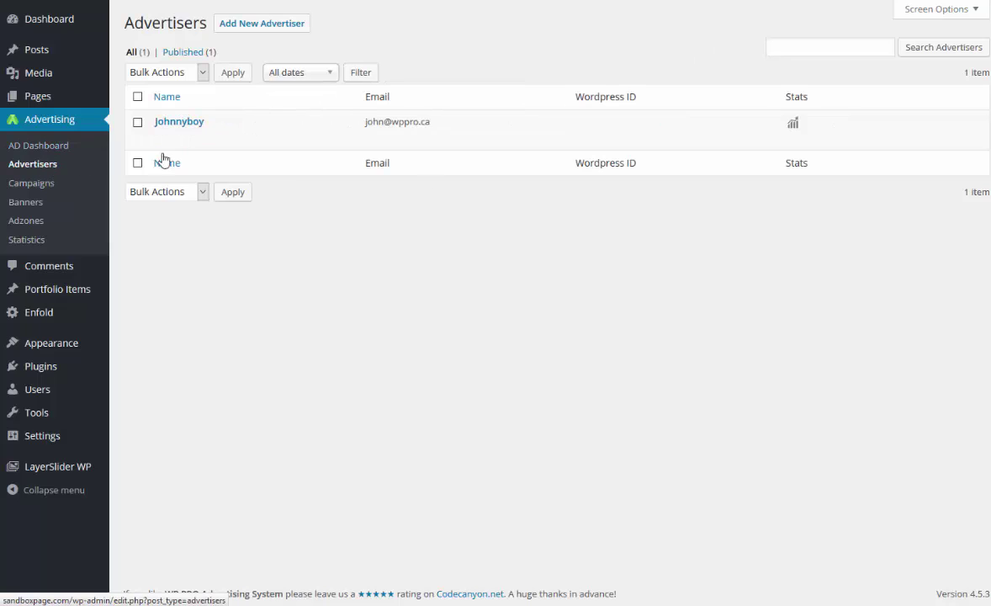